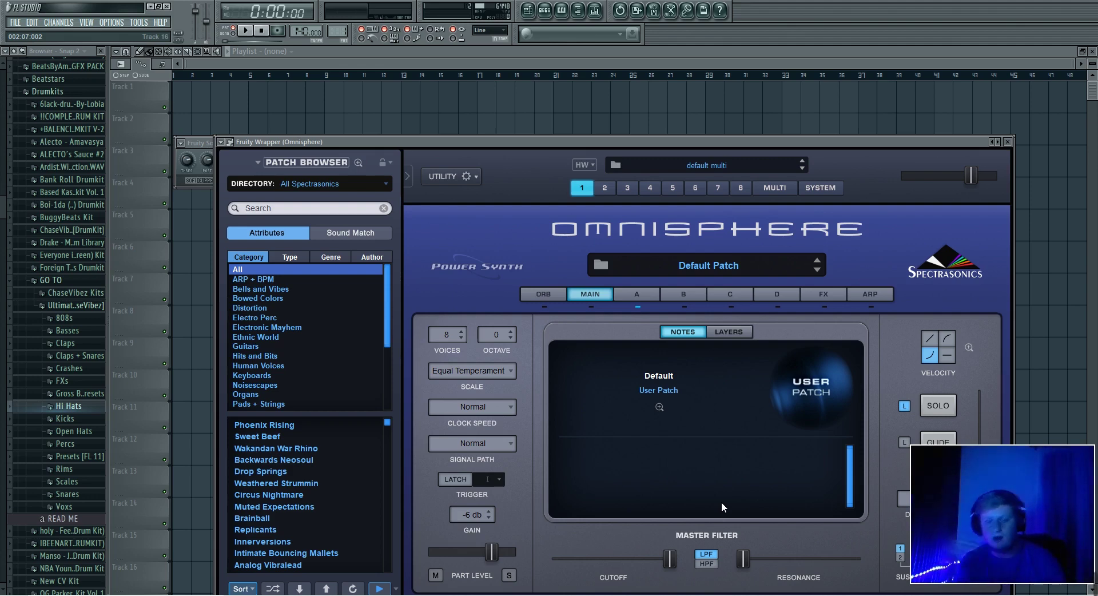
Step: Switch Omnisphere's patch browser to the User directory and search the patches for "pads"
left_click(335, 183)
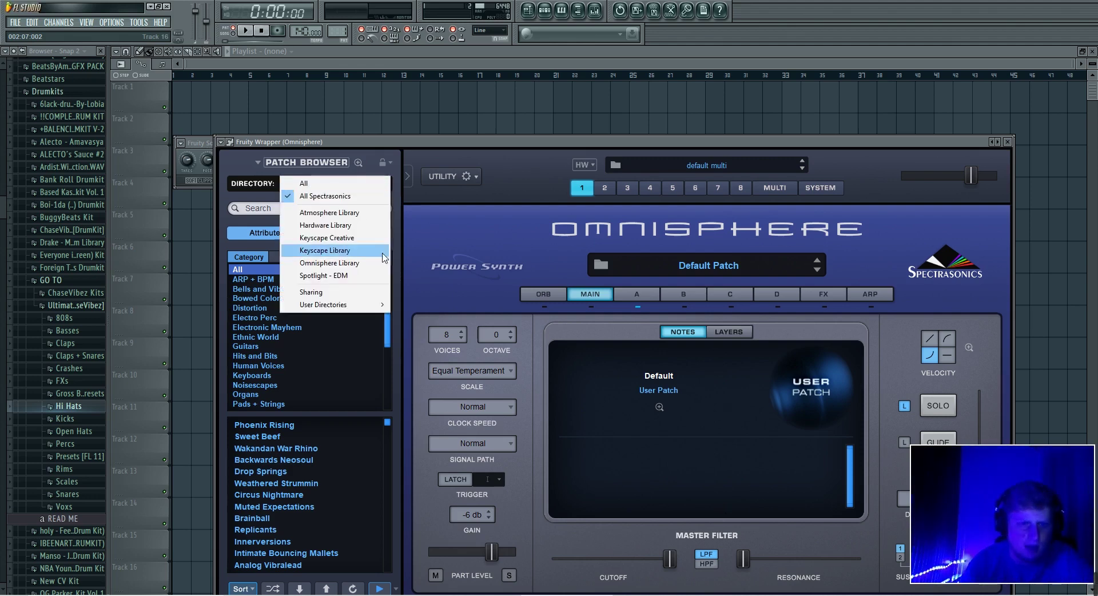
mouse_move(366, 302)
left_click(417, 301)
left_click(312, 208)
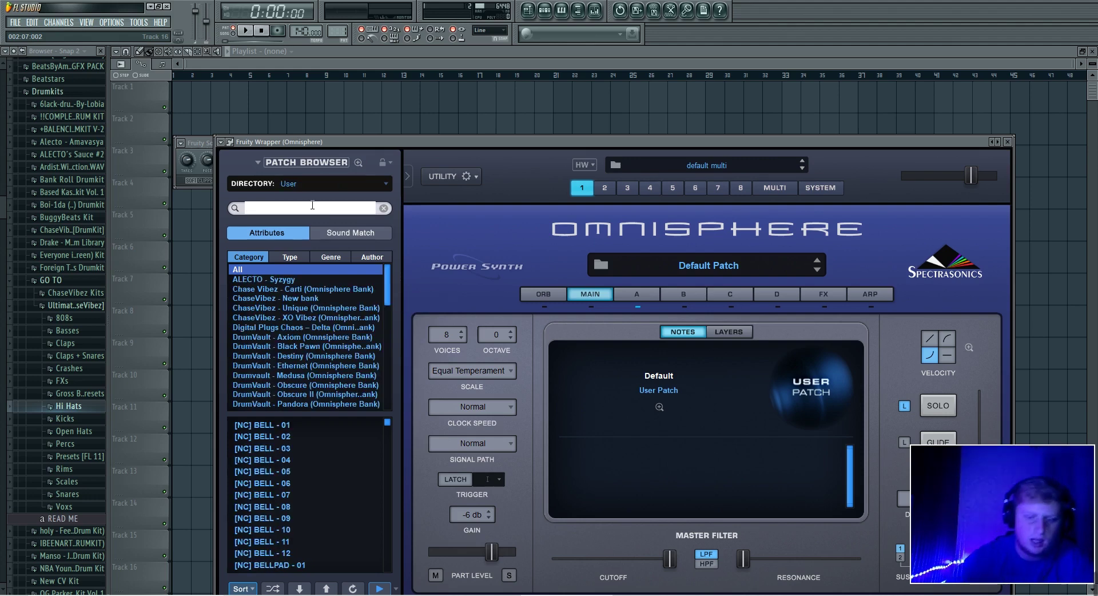
type("pads")
key("Return")
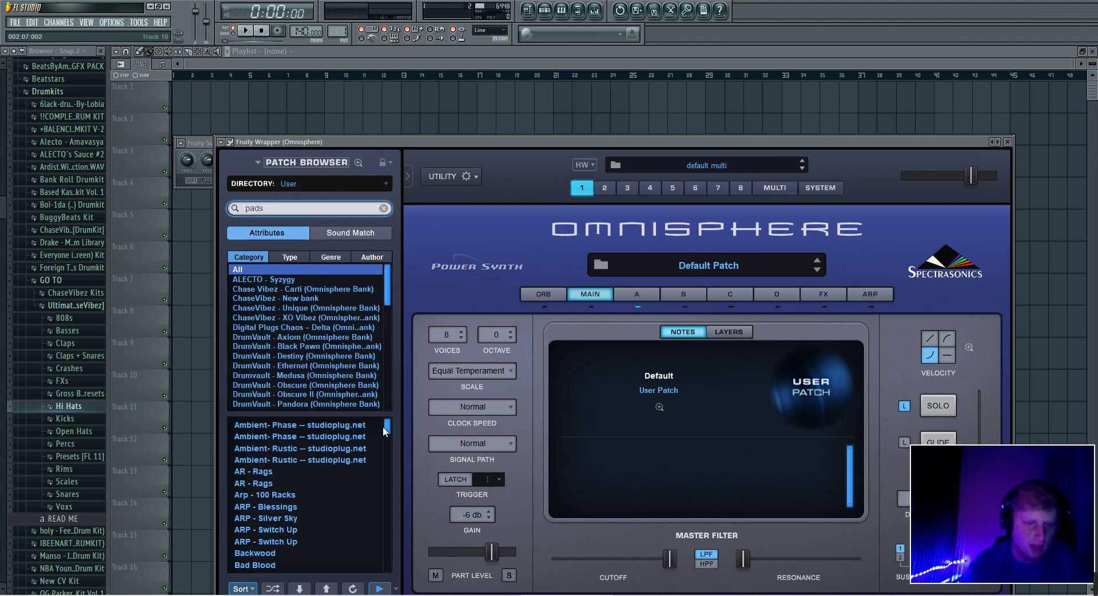
Step: Load a patch from further down the search results and open the Omnisphere channel's piano roll
left_click_drag(382, 427, 386, 487)
scroll(337, 469, "up", 3)
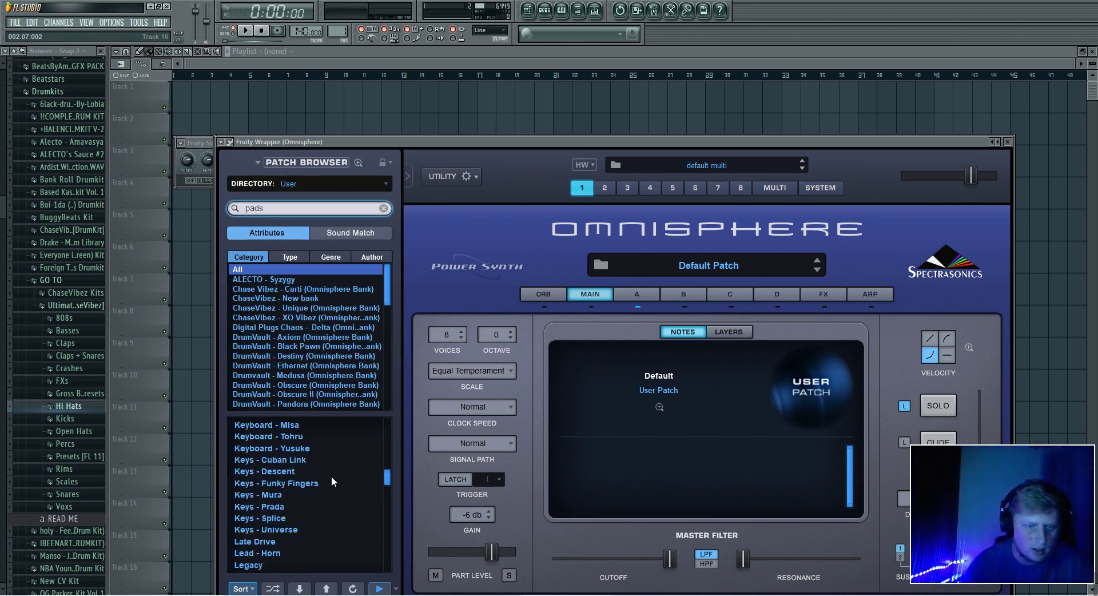
scroll(331, 475, "down", 5)
left_click(326, 482)
key("F7")
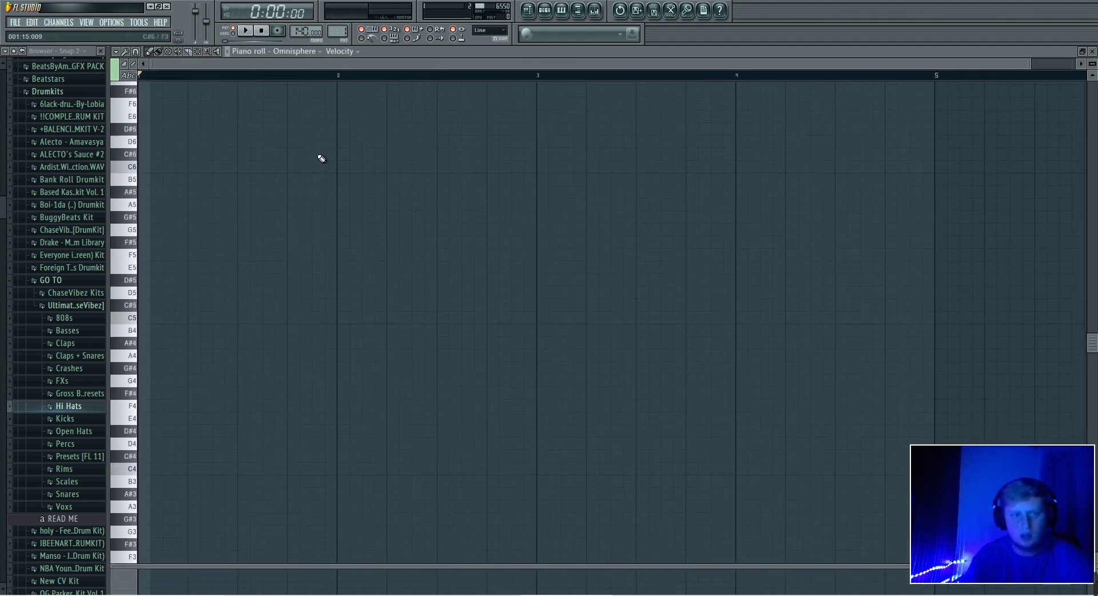
Step: Record a four-bar chord progression with the bass notes C#4, D#4, G#3 and A#3
scroll(319, 160, "up", 8)
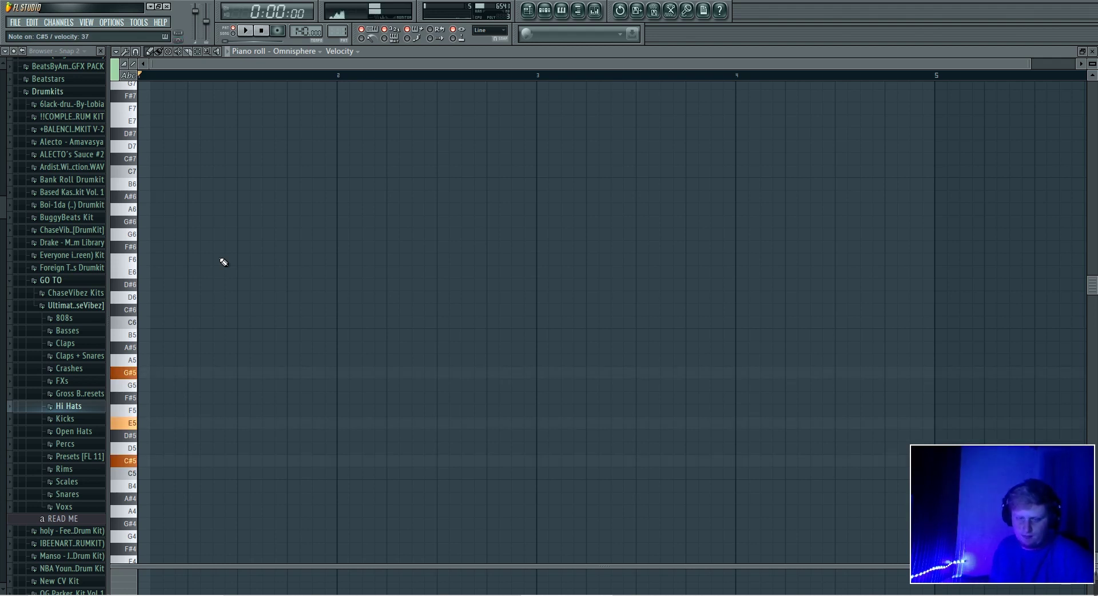
left_click(224, 261)
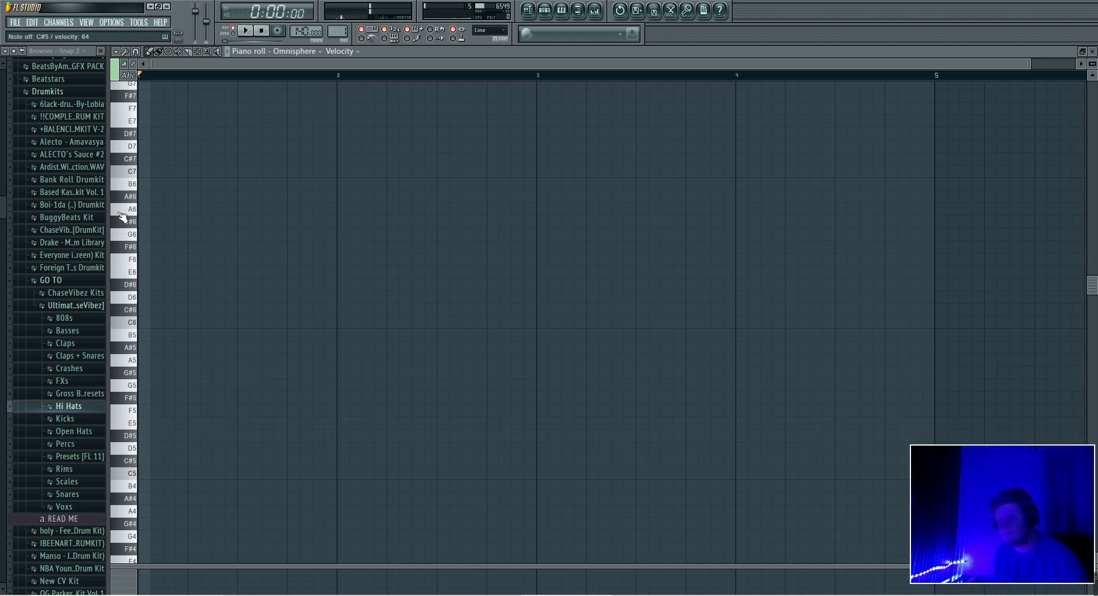
key("r")
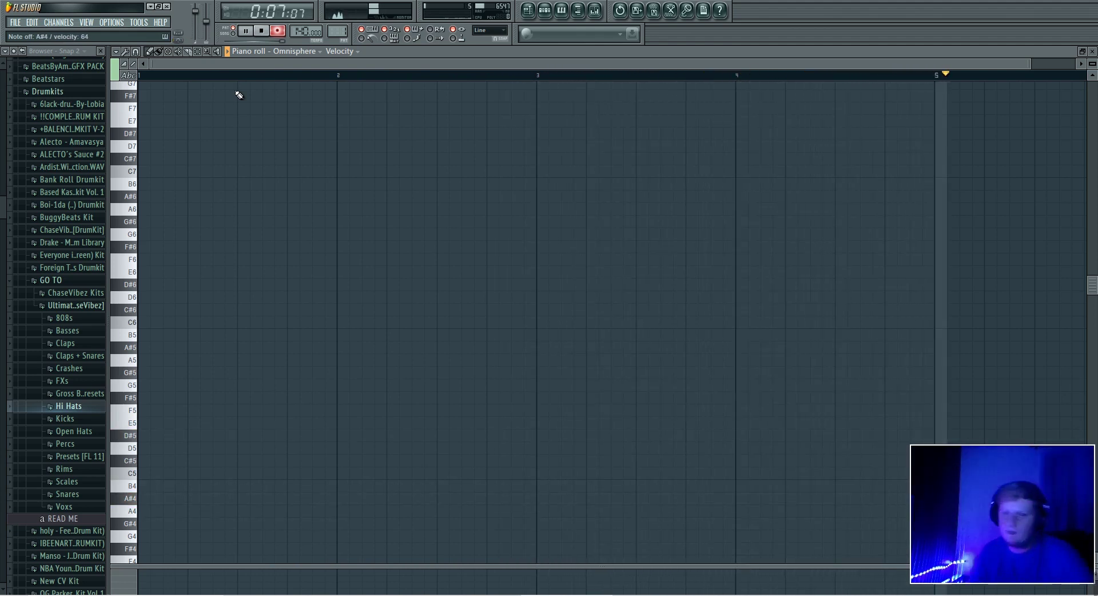
key("space")
scroll(453, 311, "down", 5)
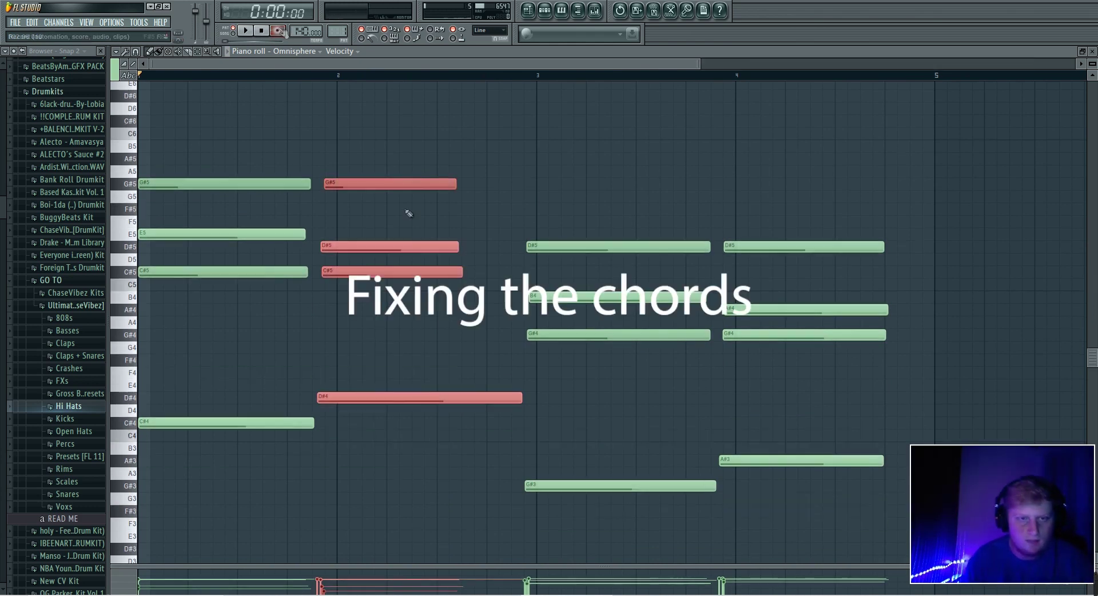
Step: Quantize the recorded chords to the bar lines and extend their notes to fill each bar
key("ctrl+q")
left_click(735, 398)
left_click(939, 409)
key("ctrl+l")
right_click(939, 409)
right_click(331, 397)
key("ctrl+l")
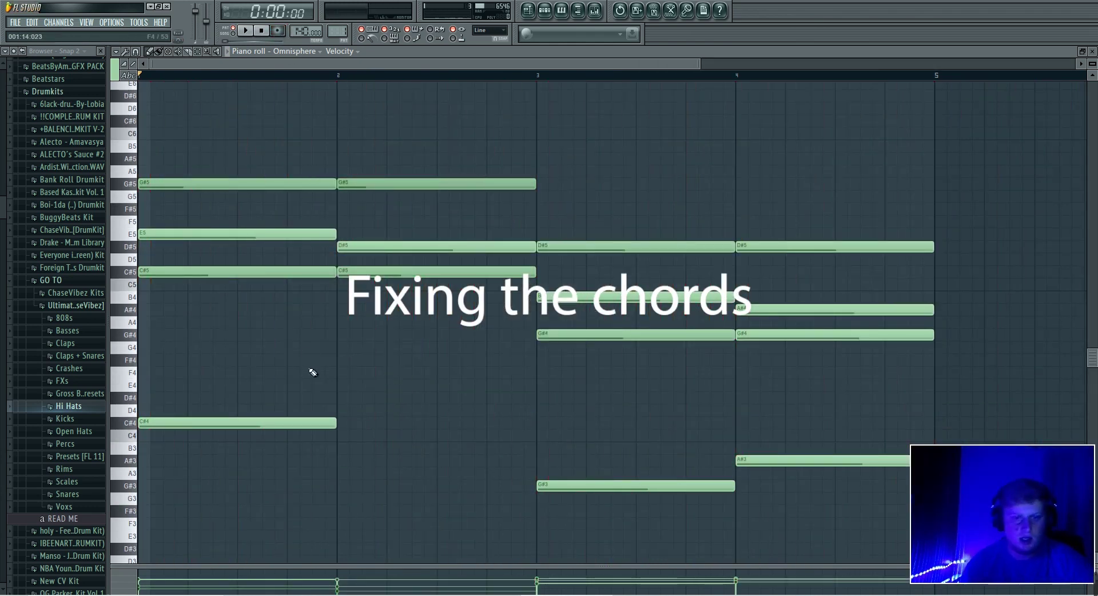
Step: Restore the second chord's D#4 bass note by moving its D#5 note down an octave, and add D#5 again
left_click(365, 246)
key("ctrl+Down")
scroll(364, 249, "up", 1)
left_click(341, 269)
left_click(566, 379)
right_click(640, 379)
Step: Shorten the upper notes of all four chords to three beats while the pattern plays
key("space")
mouse_move(334, 258)
left_mouse_down()
mouse_move(238, 252)
mouse_move(287, 253)
left_mouse_up()
left_click_drag(513, 318, 469, 200)
left_click_drag(534, 207, 485, 207)
left_click_drag(681, 389, 635, 257)
left_click_drag(733, 272, 685, 272)
left_click_drag(879, 401, 829, 257)
left_click_drag(932, 272, 883, 272)
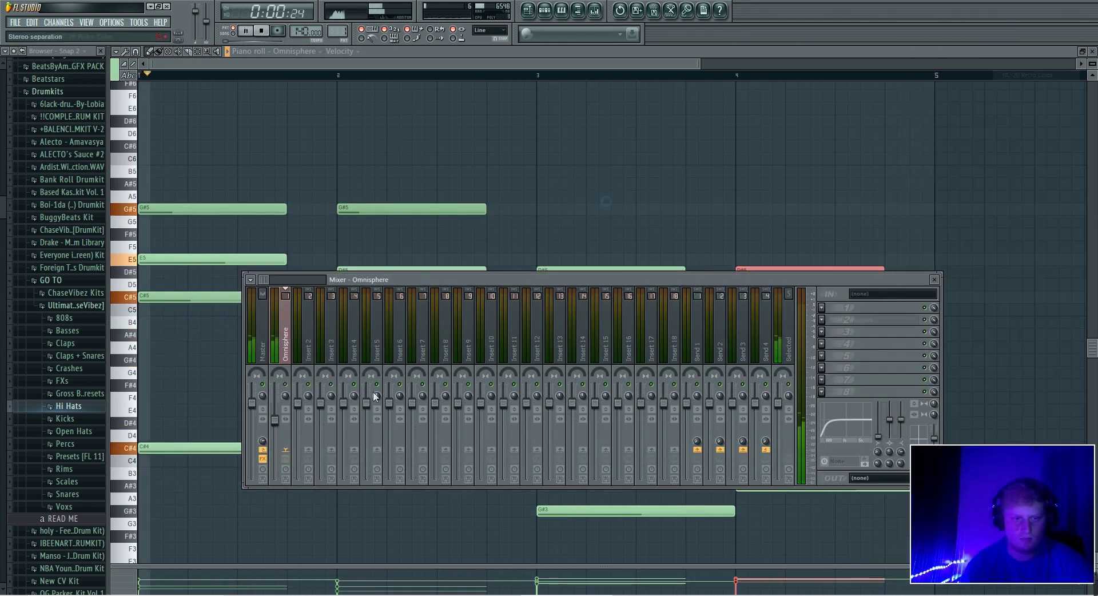
Step: Stop playback and load RC-20 Retro Color into the second effect slot of the Omnisphere mixer track
key("space")
left_click(835, 317)
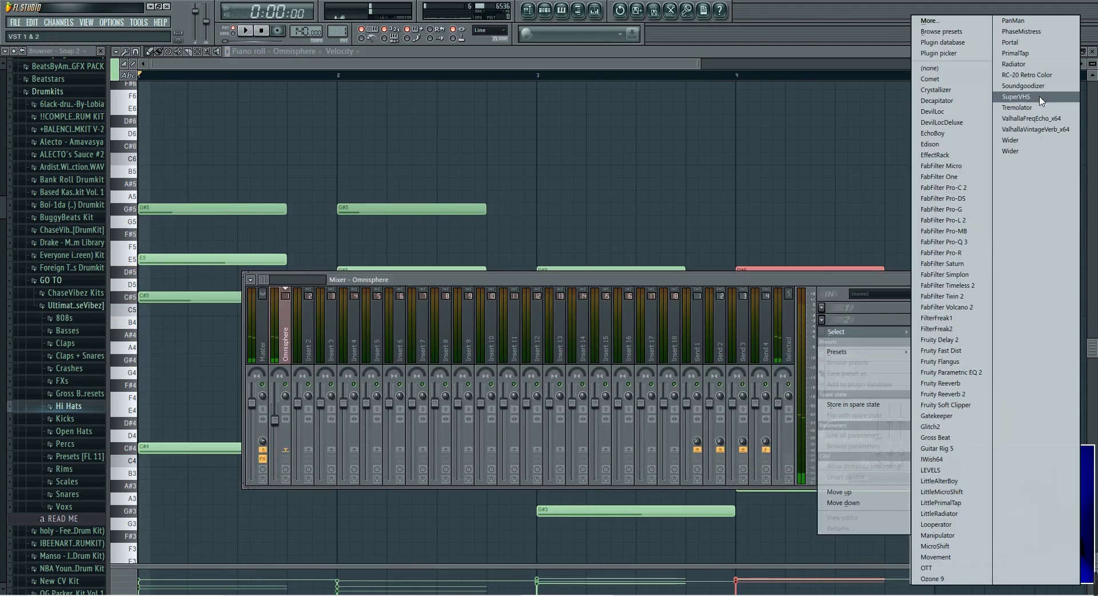
left_click(1028, 128)
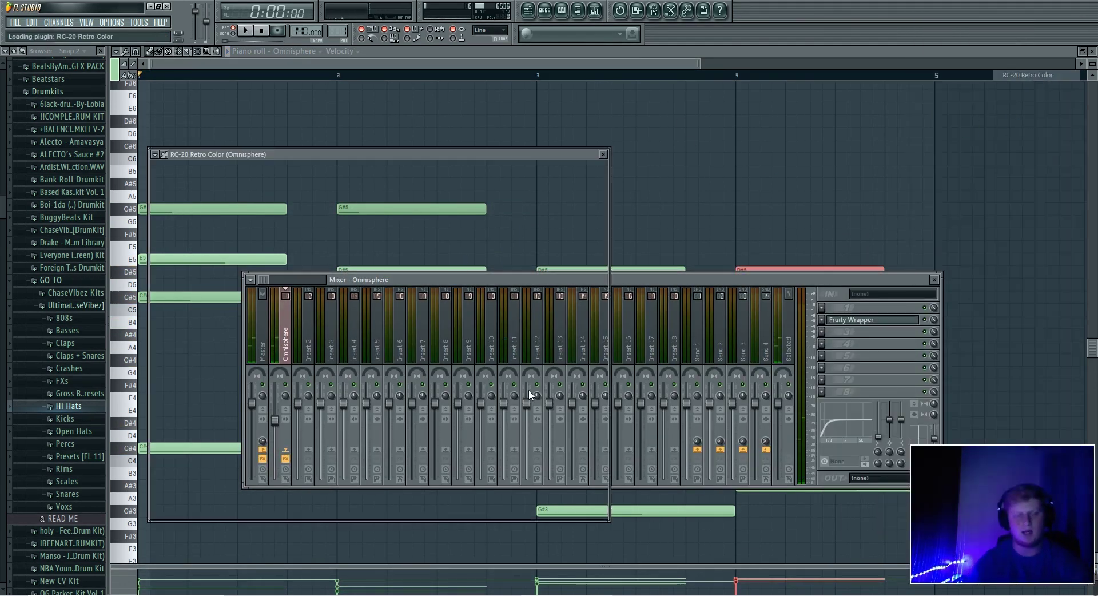
Step: Set the RC-20 noise amount to 15% and enable its Digital module while listening to the chords
key("space")
left_click_drag(197, 423, 207, 450)
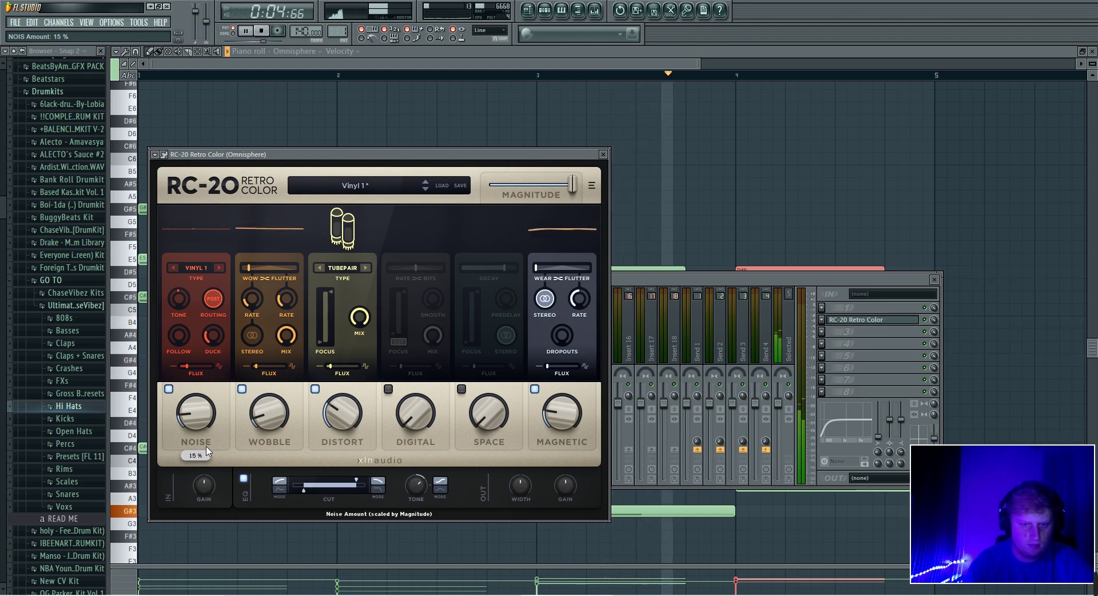
left_click(388, 389)
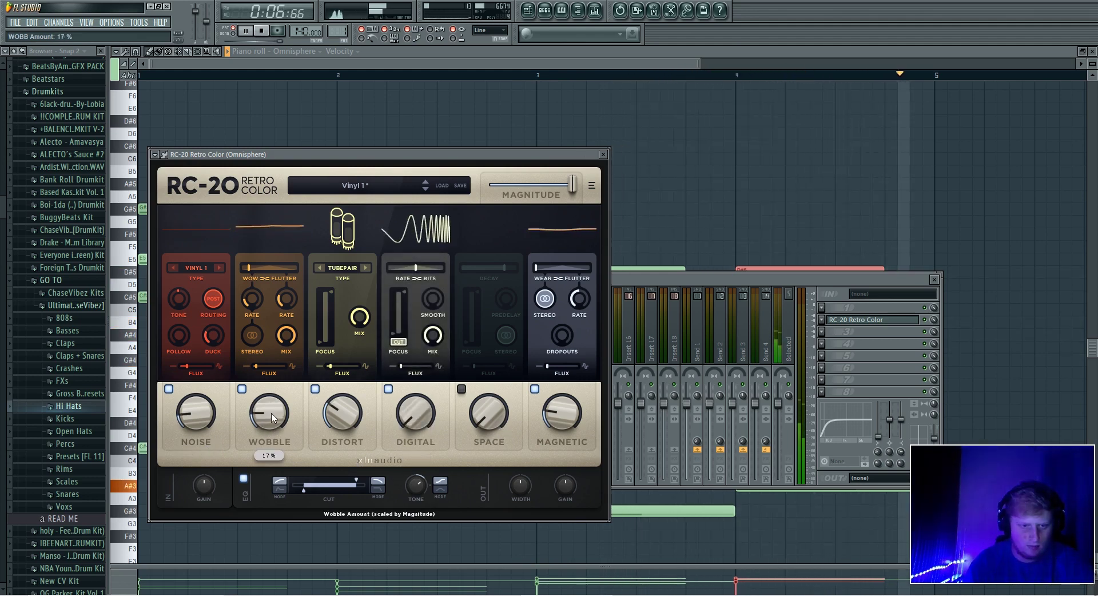
left_click(604, 155)
key("space")
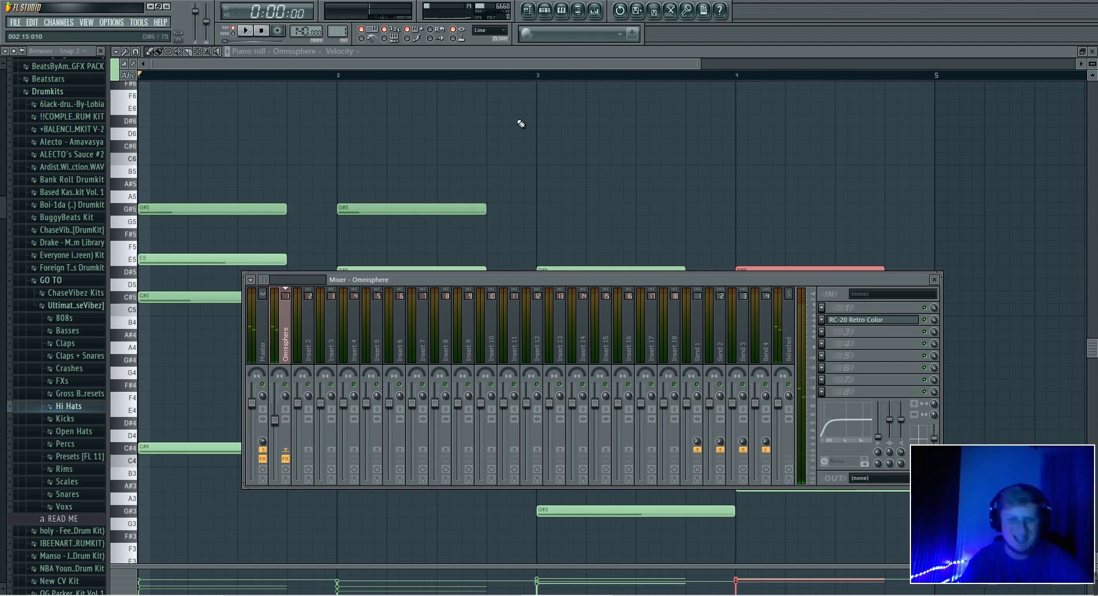
Step: Play the chords through the effect and reopen the Omnisphere channel's piano roll
key("space")
key("F6")
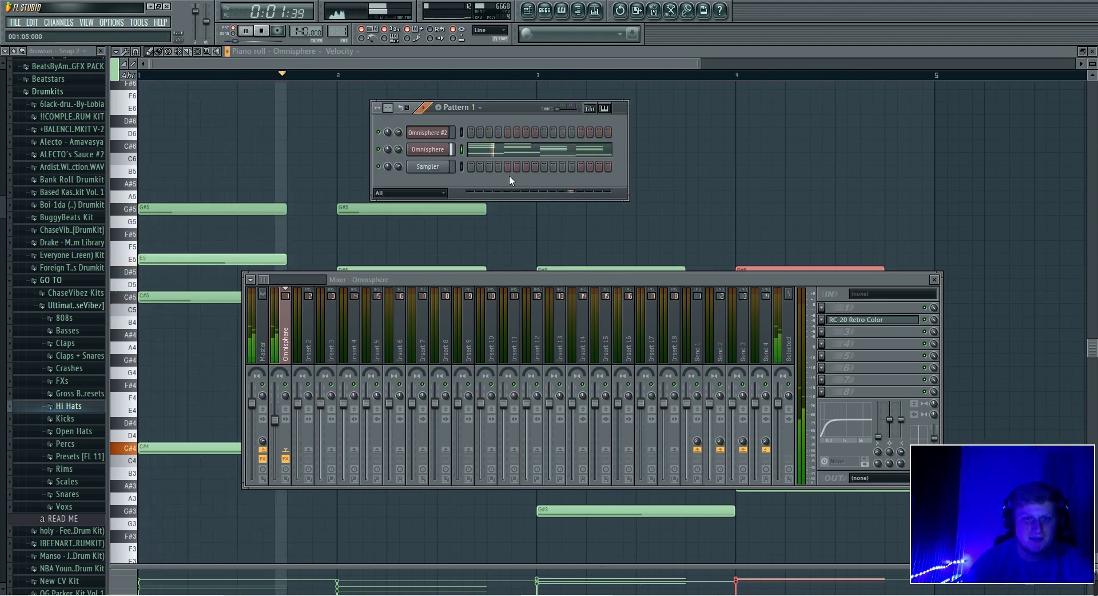
key("space")
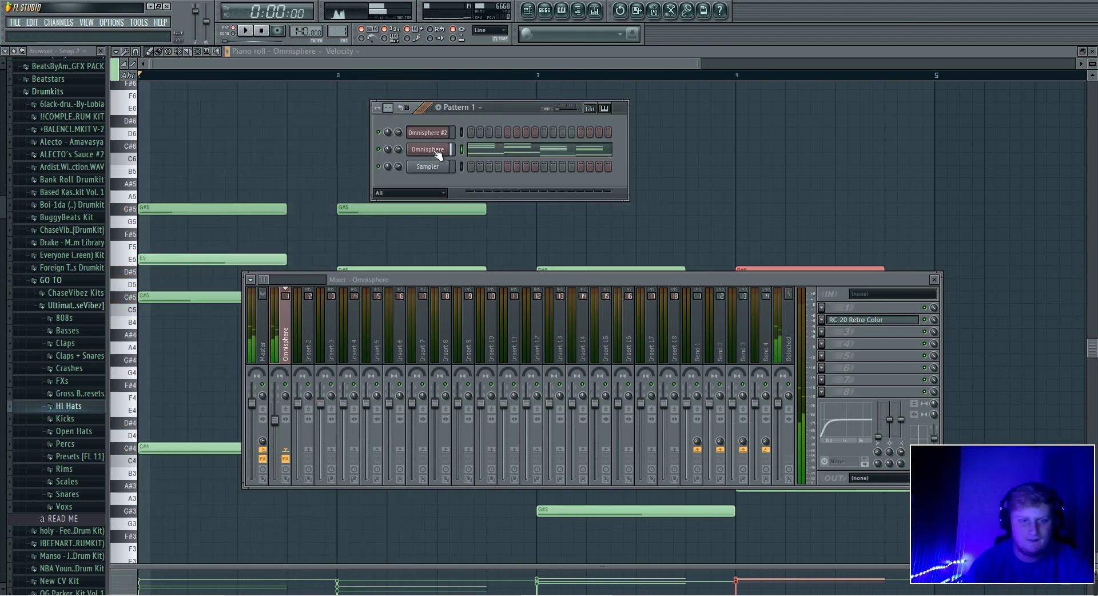
left_click(490, 151)
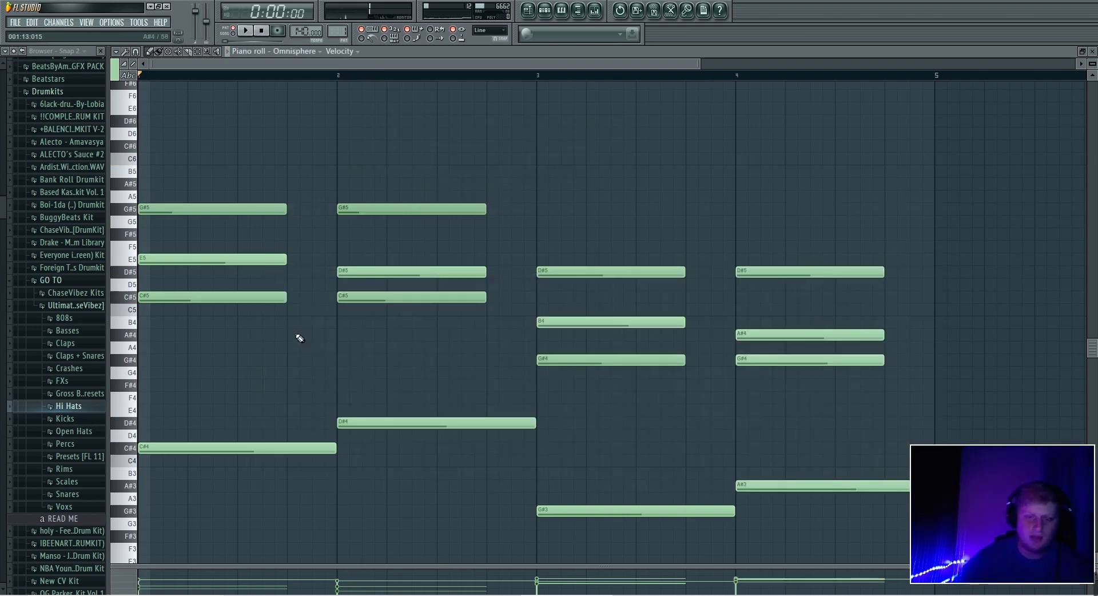
Step: Try extending the upper notes of the first three chords to the full bar and listen to them
key("ctrl+l")
key("space")
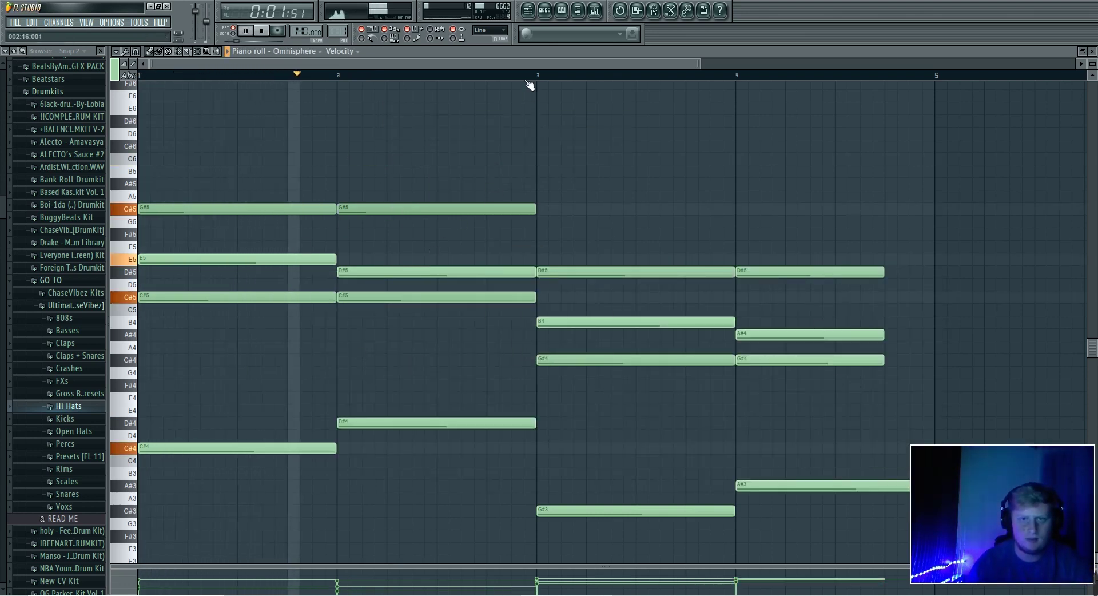
key("space")
Step: Shorten the upper notes of the first three chords back to three beats
left_click_drag(852, 409, 195, 95)
left_click_drag(714, 426, 149, 98)
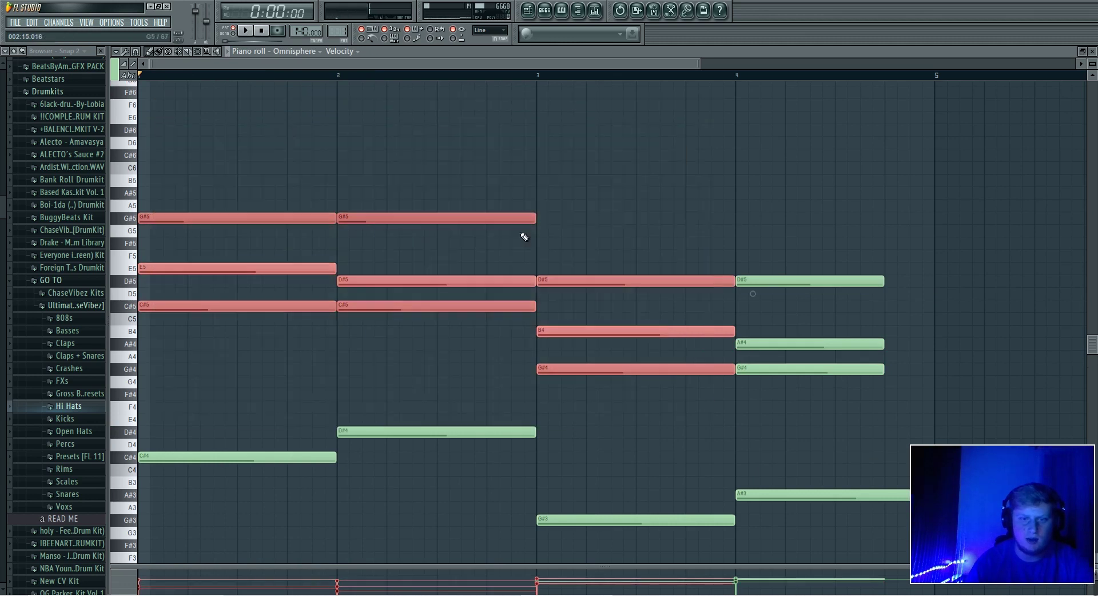
left_click_drag(535, 218, 479, 220)
left_click(550, 204)
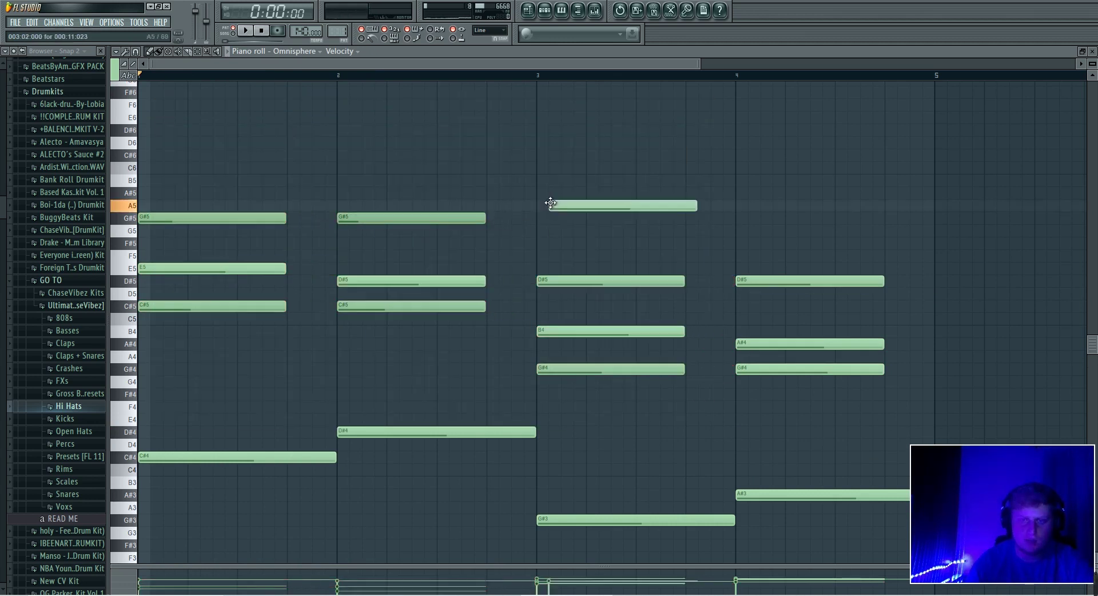
right_click(552, 204)
Step: Play back the chord progression and listen to it in the piano roll
key("space")
left_click(546, 11)
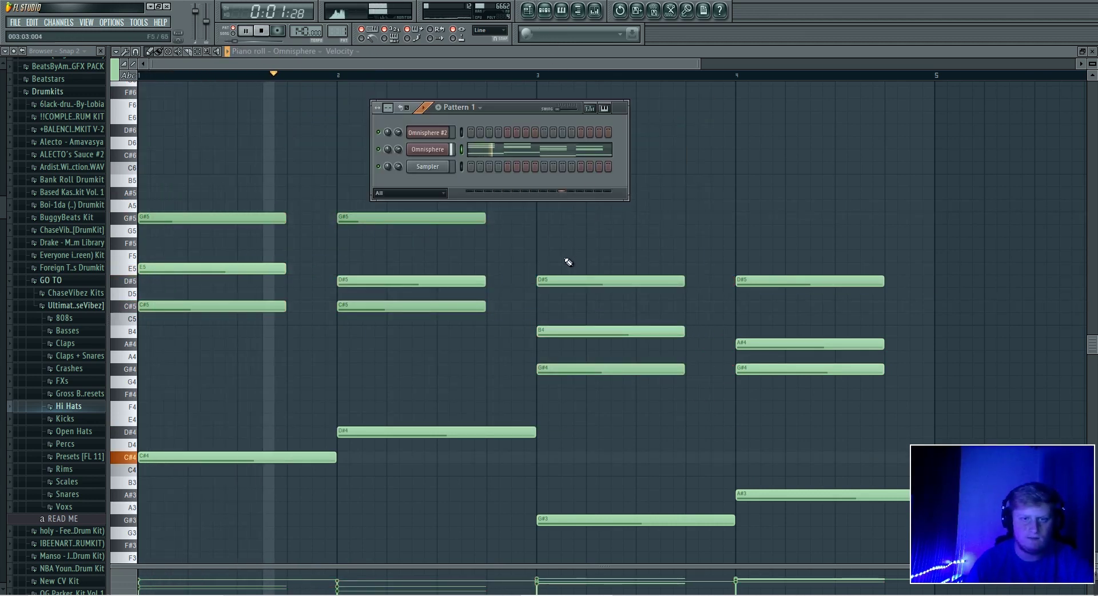
right_click(722, 411)
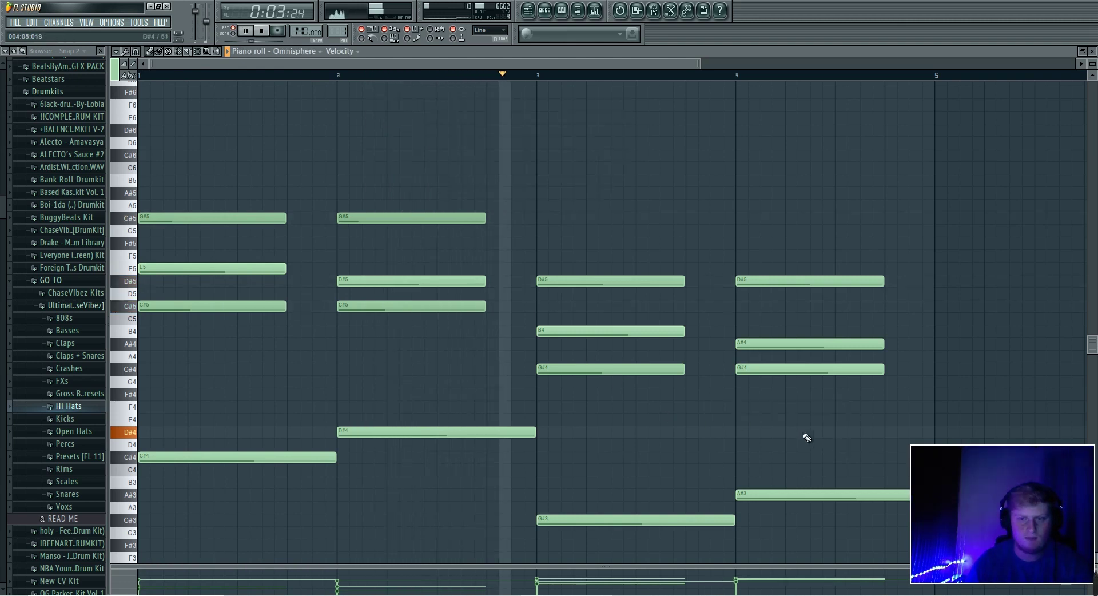
scroll(672, 187, "down", 1)
scroll(554, 86, "down", 2)
key("space")
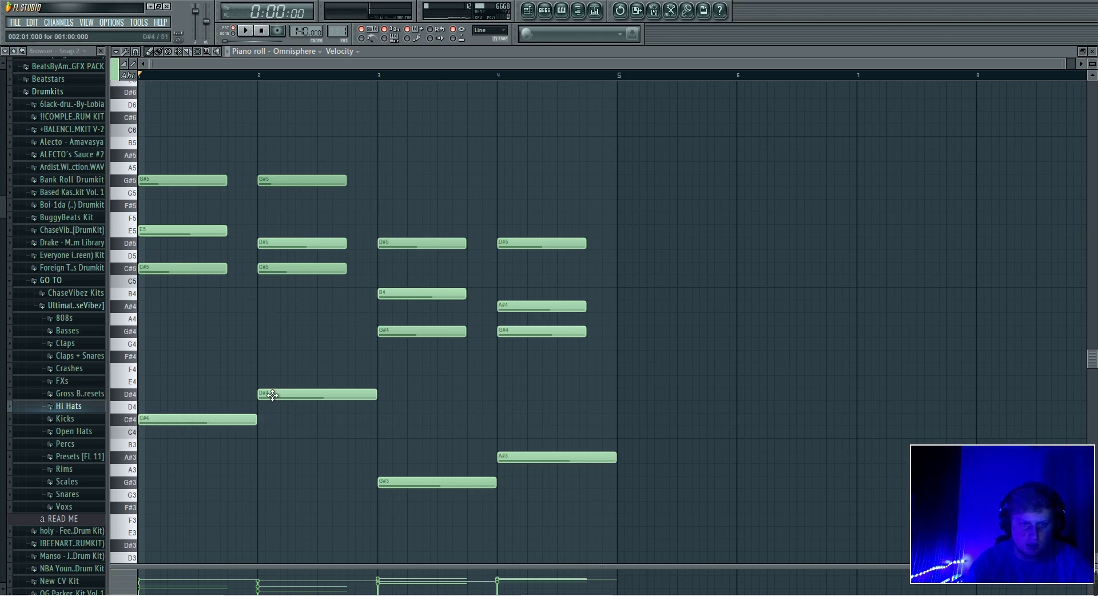
Step: Try moving the second chord's D#4 bass note up an octave to D#5
key("c")
left_click_drag(291, 377, 293, 411)
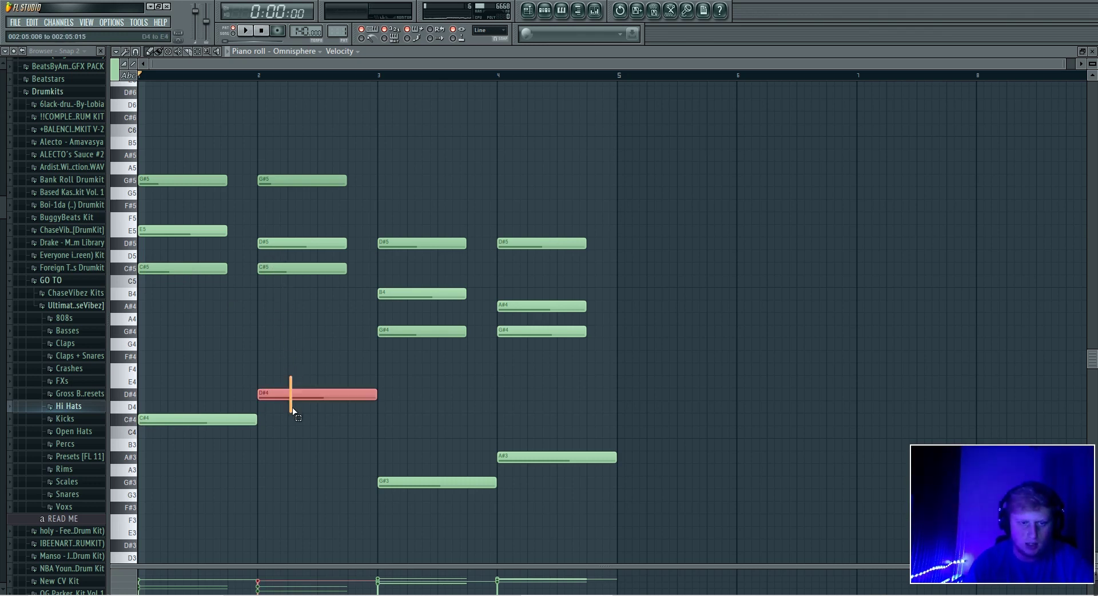
key("ctrl+Up")
scroll(296, 403, "down", 1)
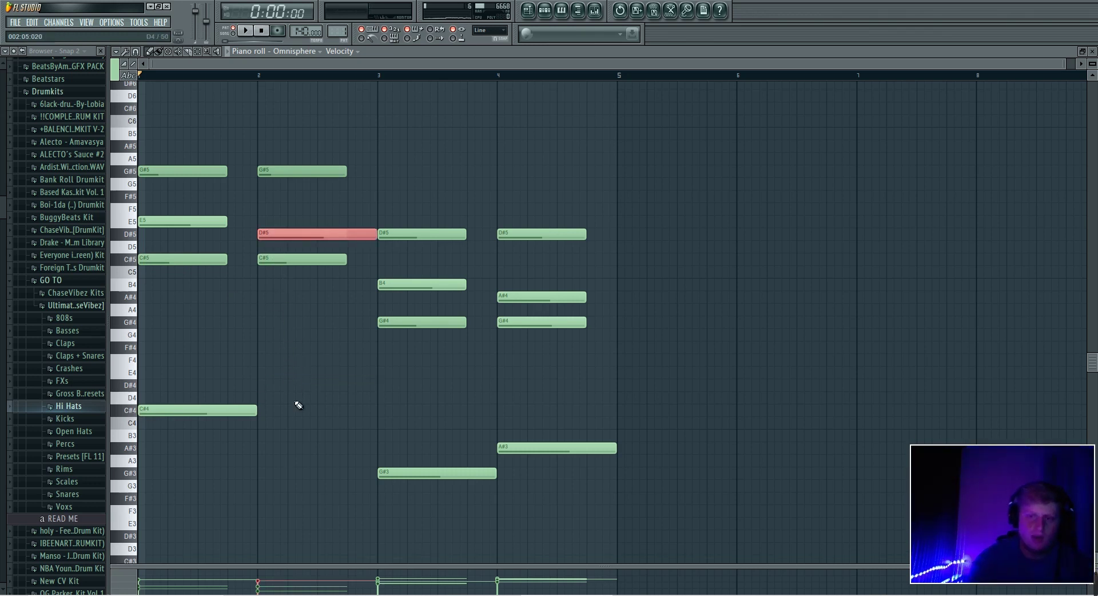
key("ctrl+Down")
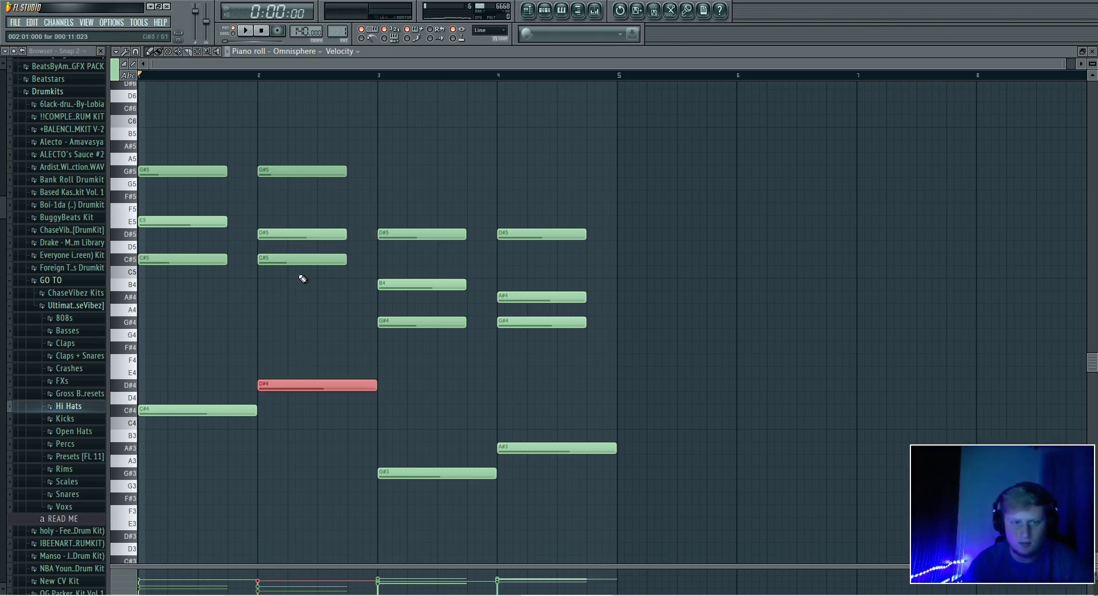
left_click(429, 403)
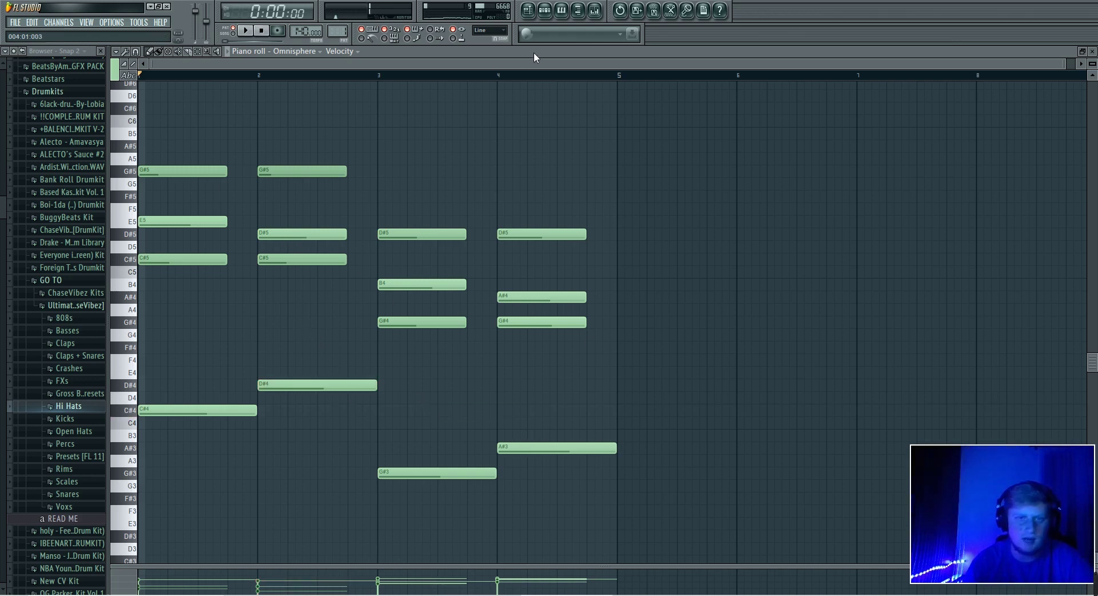
Step: Open the Omnisphere #2 channel's instrument during playback and set its patch directory to User
key("space")
key("F6")
left_click(436, 129)
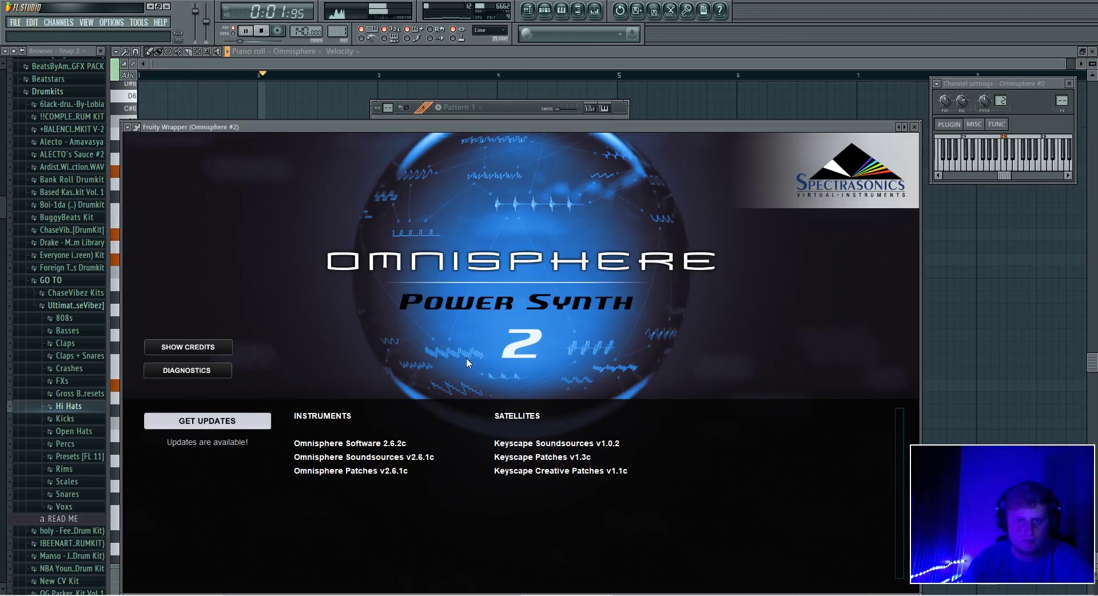
left_click(466, 358)
left_click(243, 169)
mouse_move(258, 290)
left_click(319, 290)
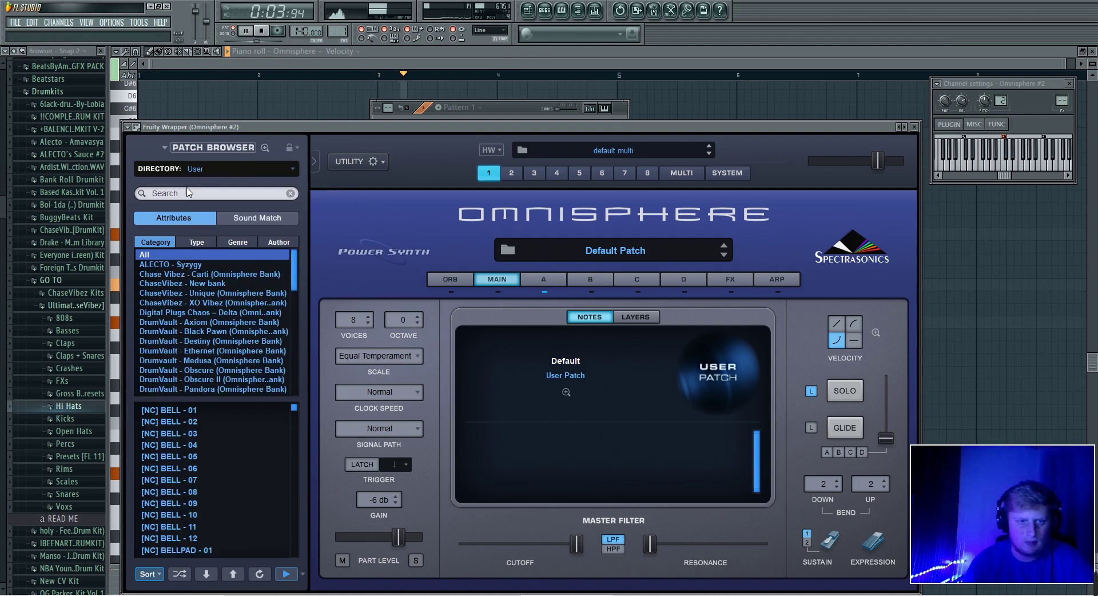
left_click(185, 196)
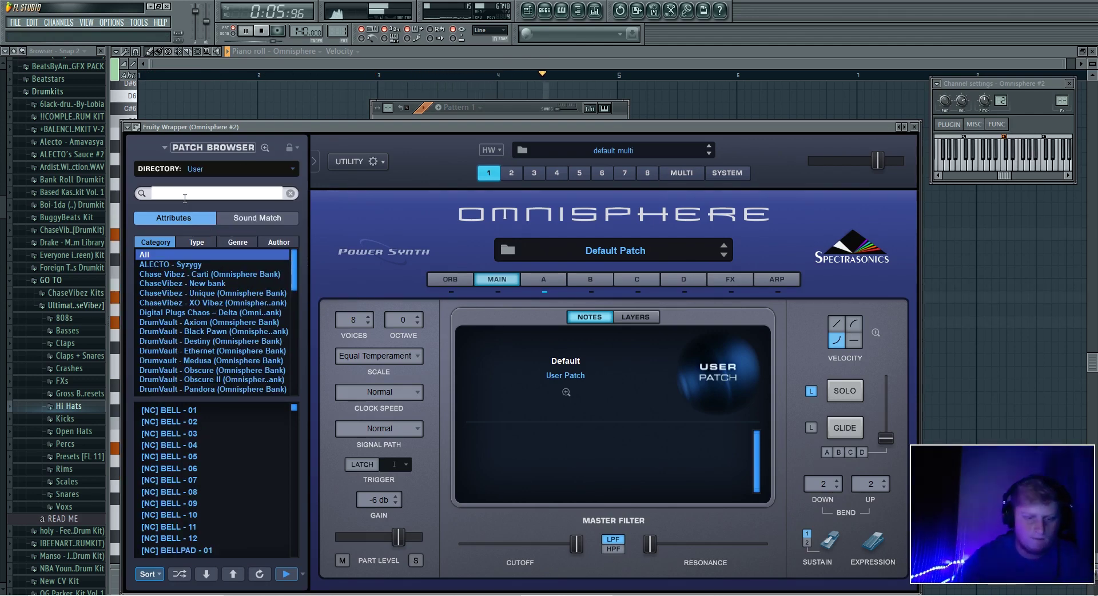
Step: Stop playback and load the MetroOVOBass sample from the drum kit's Basses folder into the Sampler channel
left_click(479, 107)
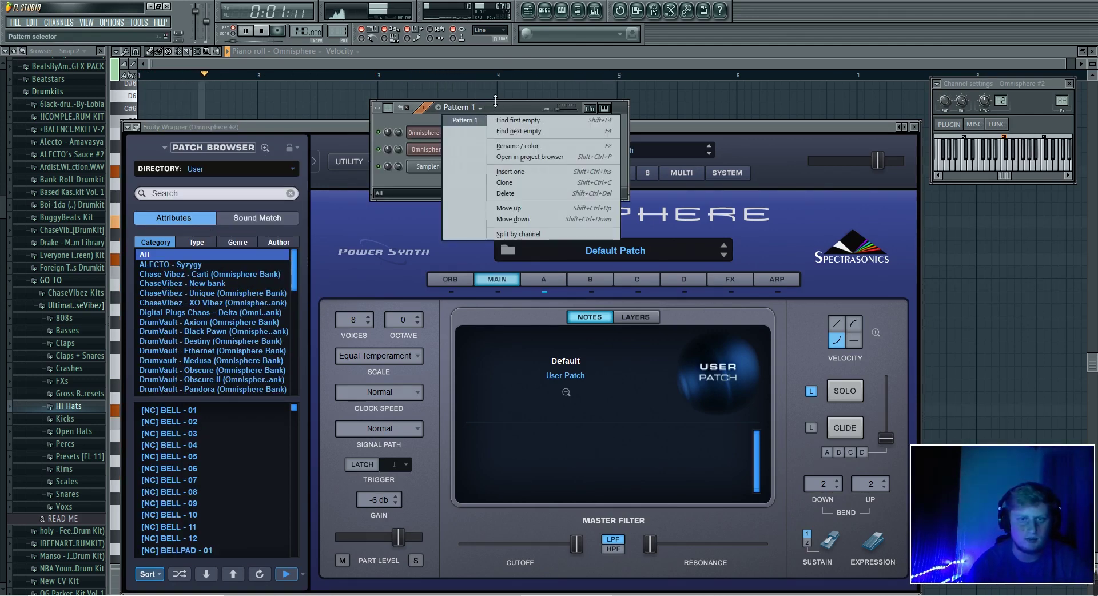
key("Escape")
key("space")
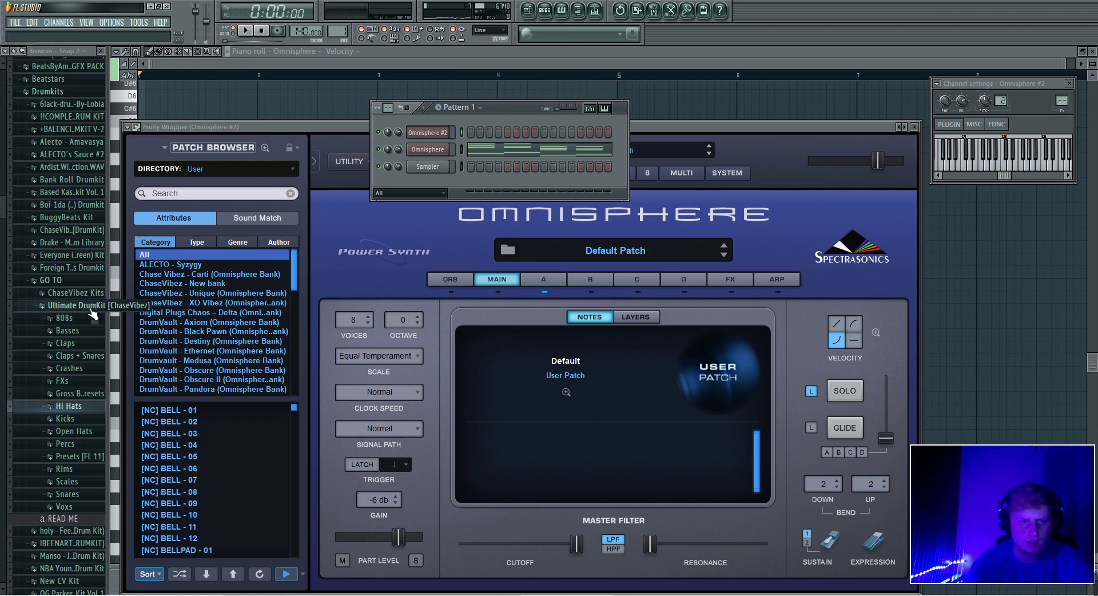
left_click(84, 331)
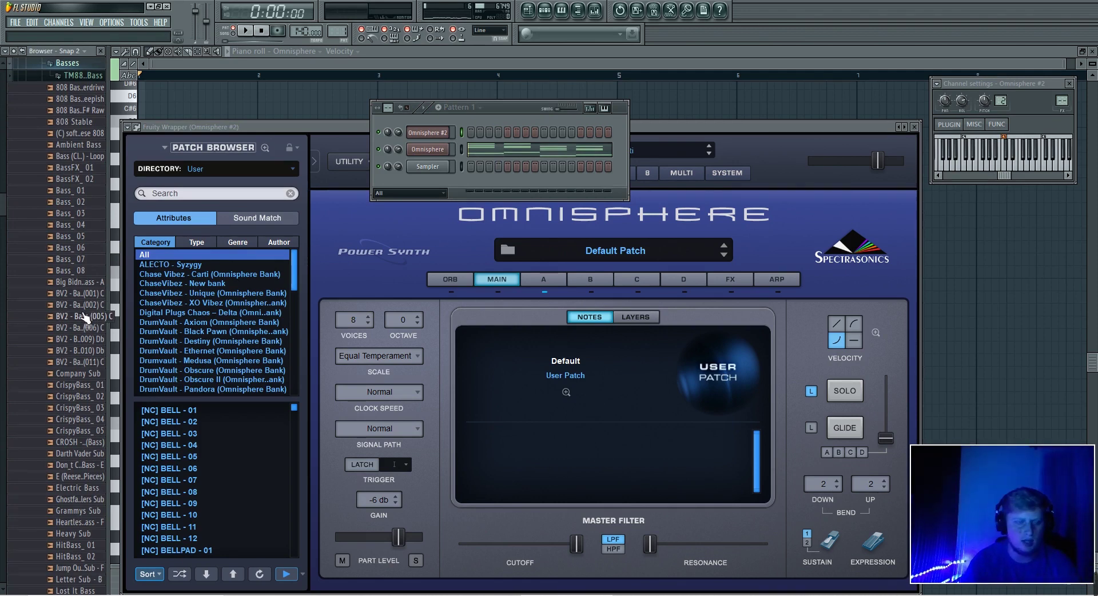
scroll(85, 318, "down", 15)
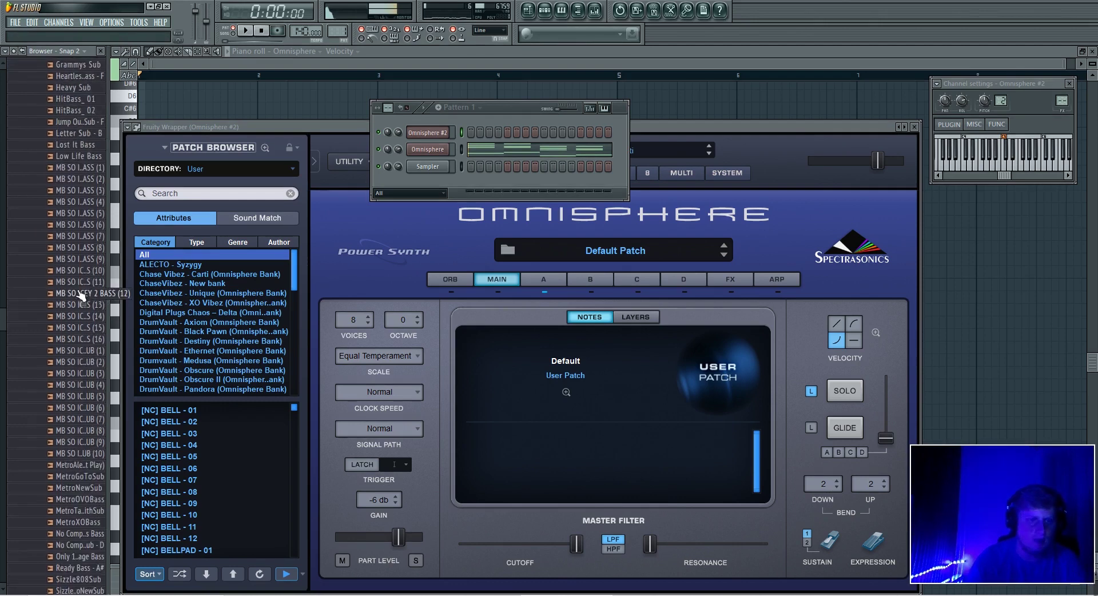
scroll(104, 397, "down", 1)
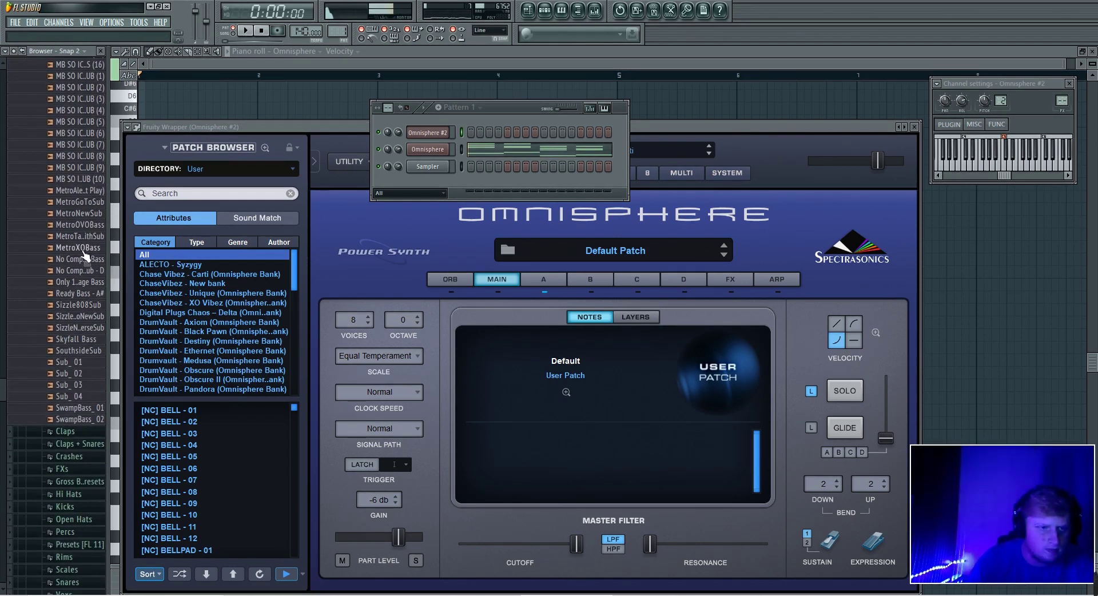
left_click(75, 227)
left_click_drag(77, 229, 430, 167)
Step: Set the MetroOVOBass channel to cut itself and open its volume envelope settings
right_click(431, 167)
left_click(490, 217)
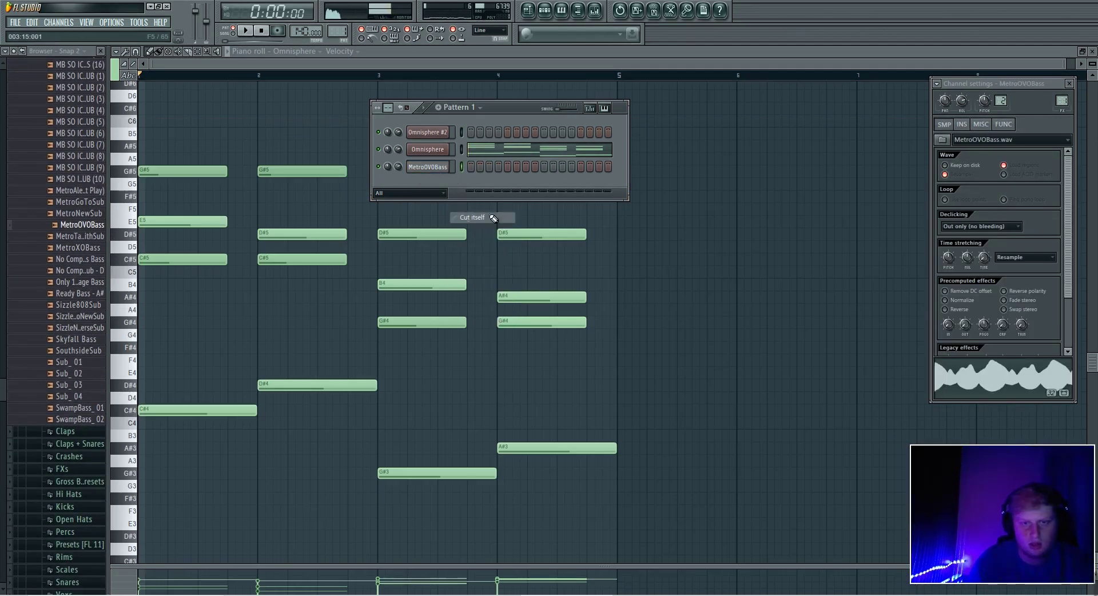
left_click(964, 126)
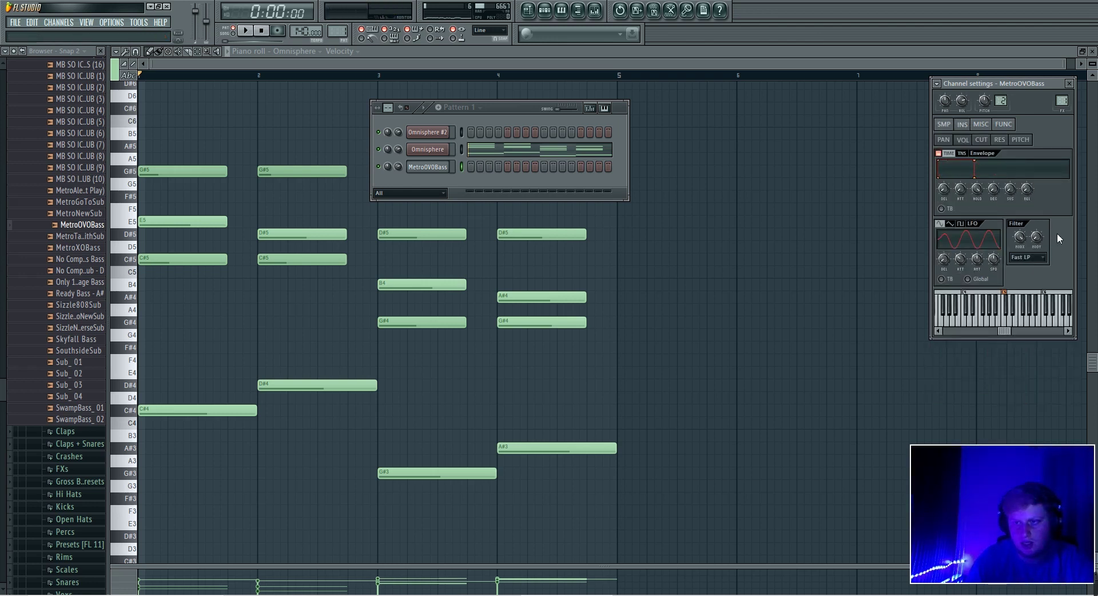
Step: Draw full-bar MetroOVOBass notes C#4, D#4, G#3 and A#3 in bars 1 to 4, following the chords' lowest notes
right_click(446, 165)
left_click(464, 166)
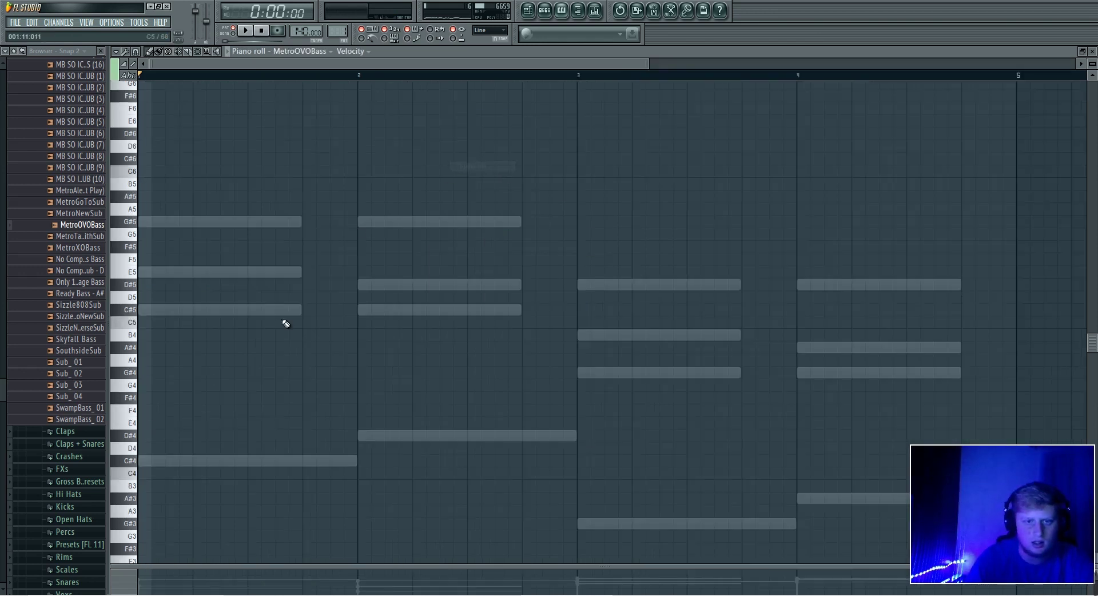
left_click(170, 463)
left_click(366, 435)
left_click(600, 523)
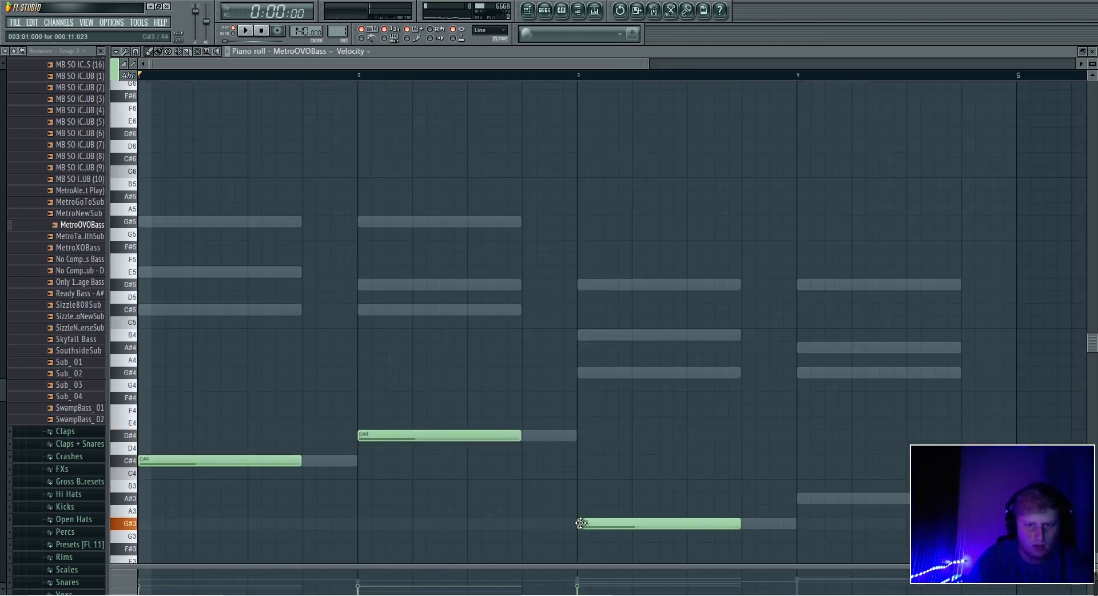
left_click(808, 499)
left_click(1019, 435)
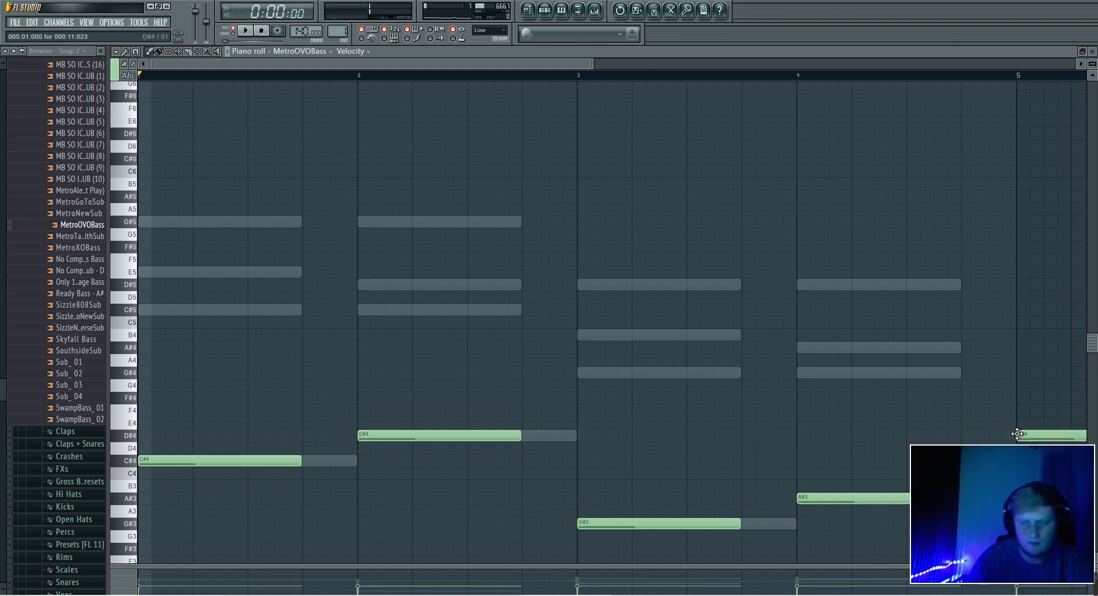
key("ctrl+l")
right_click(1019, 434)
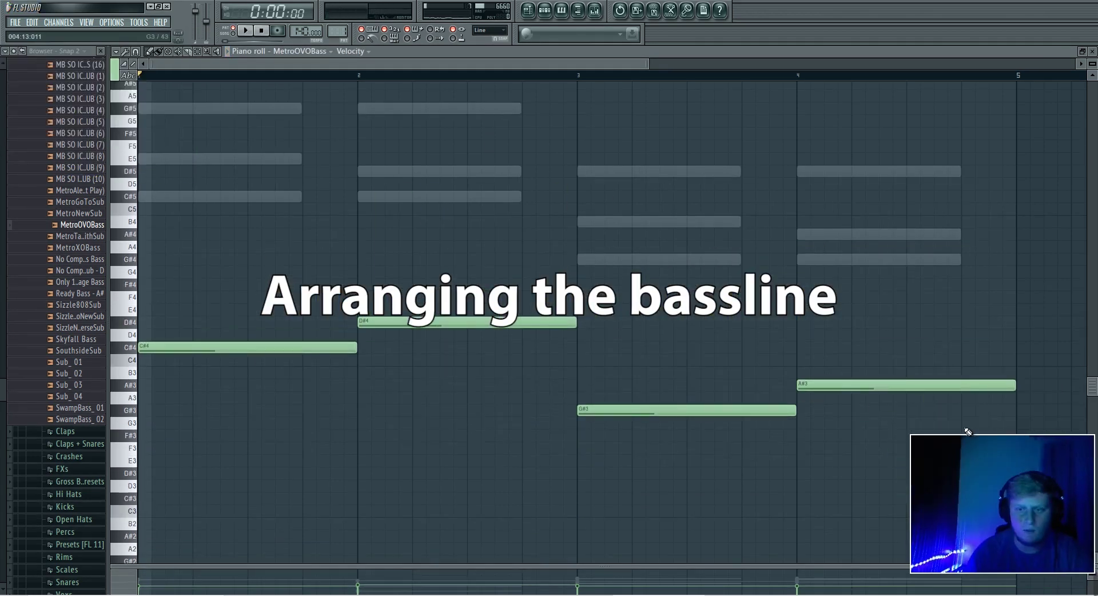
Step: Repeat the four bass notes over bars 5 to 8, with the bar 7 note raised to G#4
scroll(510, 201, "down", 3)
key("ctrl+a")
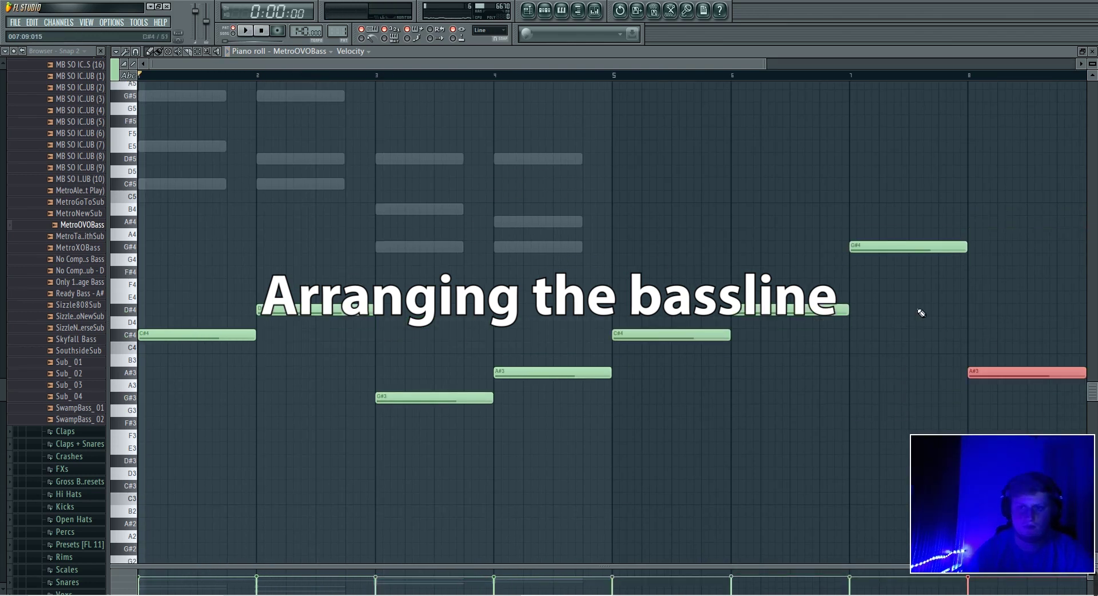
Step: Transpose the bass note in bar 8 to G#3, trying other pitches such as G4 along the way
scroll(760, 400, "down", 2)
key("ctrl+Up")
key("Down")
key("Down")
key("Down")
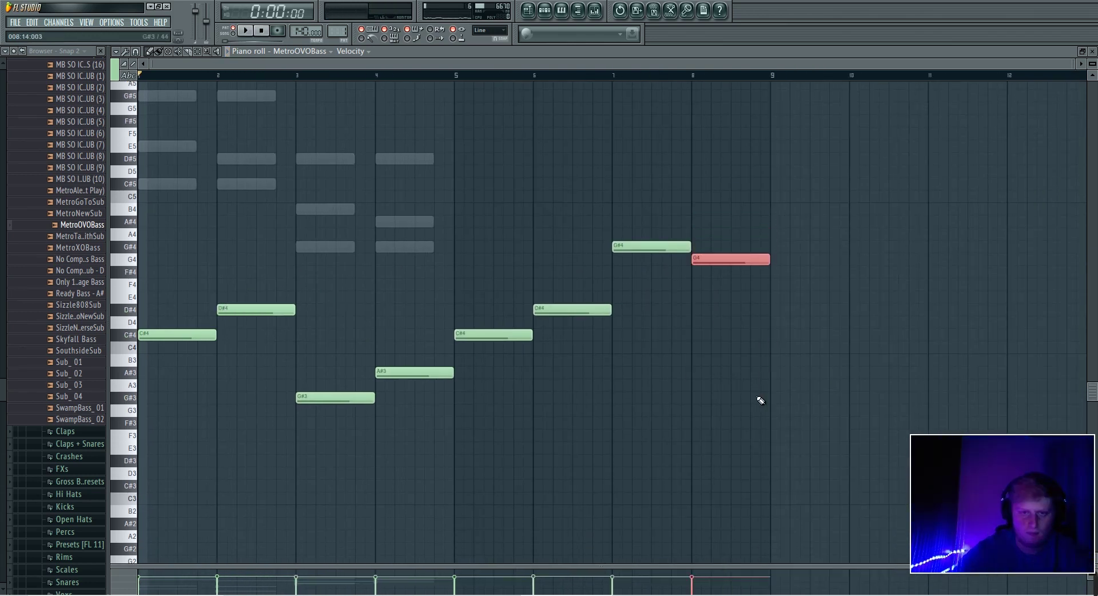
key("ctrl+Up")
key("shift+Down")
key("shift+Down")
key("shift+Down")
key("shift+Down")
key("ctrl+Down")
key("shift+Down")
key("shift+Down")
key("shift+Down")
key("shift+Down")
key("shift+Down")
key("shift+Down")
key("shift+Down")
key("shift+Down")
key("shift+Up")
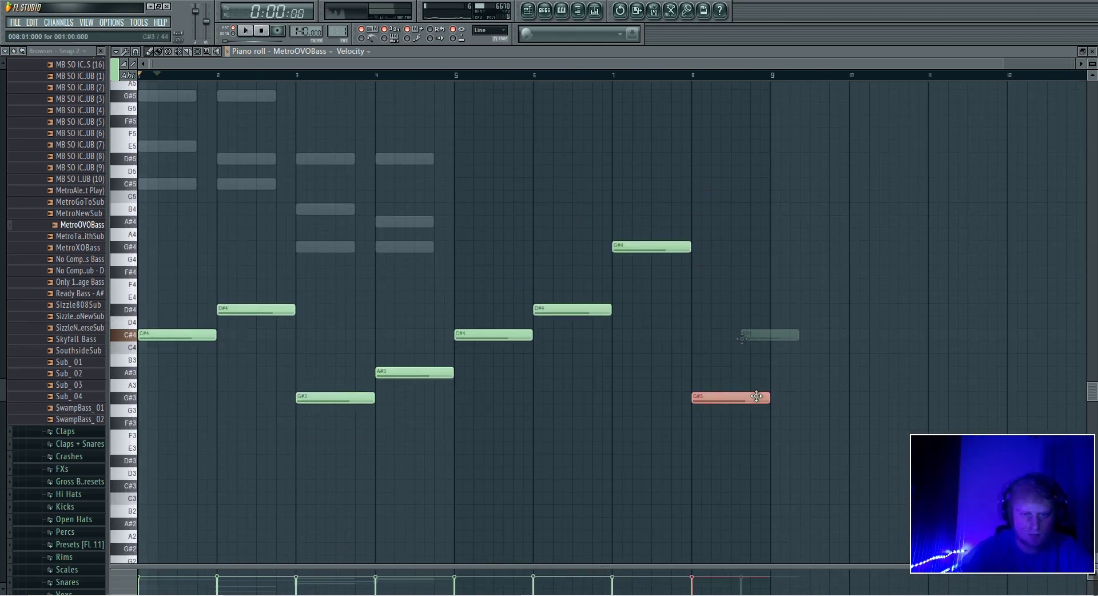
Step: Start playback and duplicate the Omnisphere chord progression into bars 5 to 8
key("space")
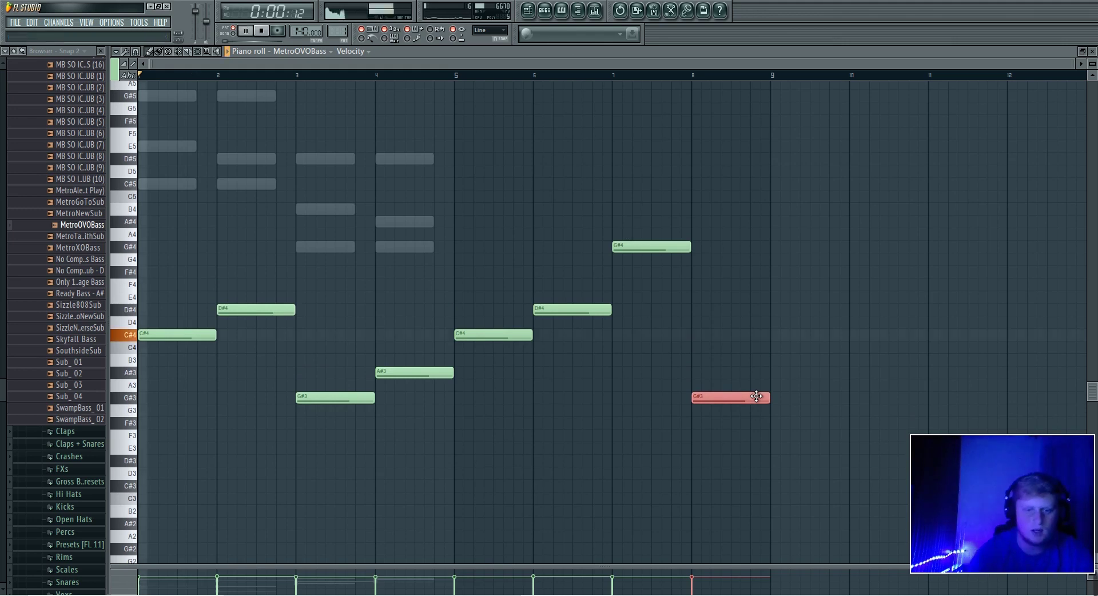
left_click(743, 337)
right_click(745, 337)
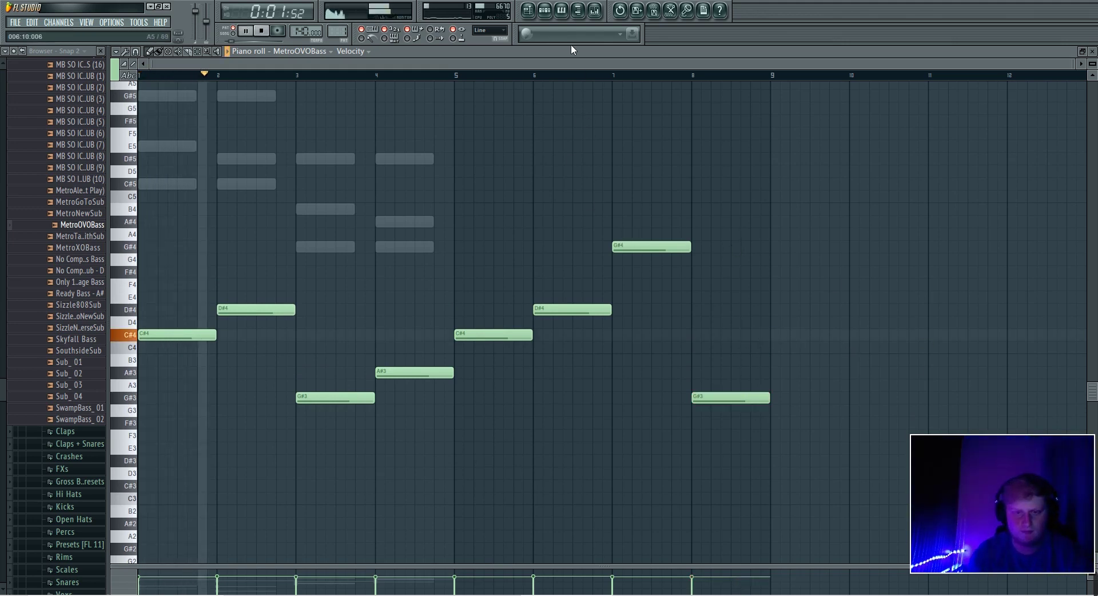
left_click(545, 11)
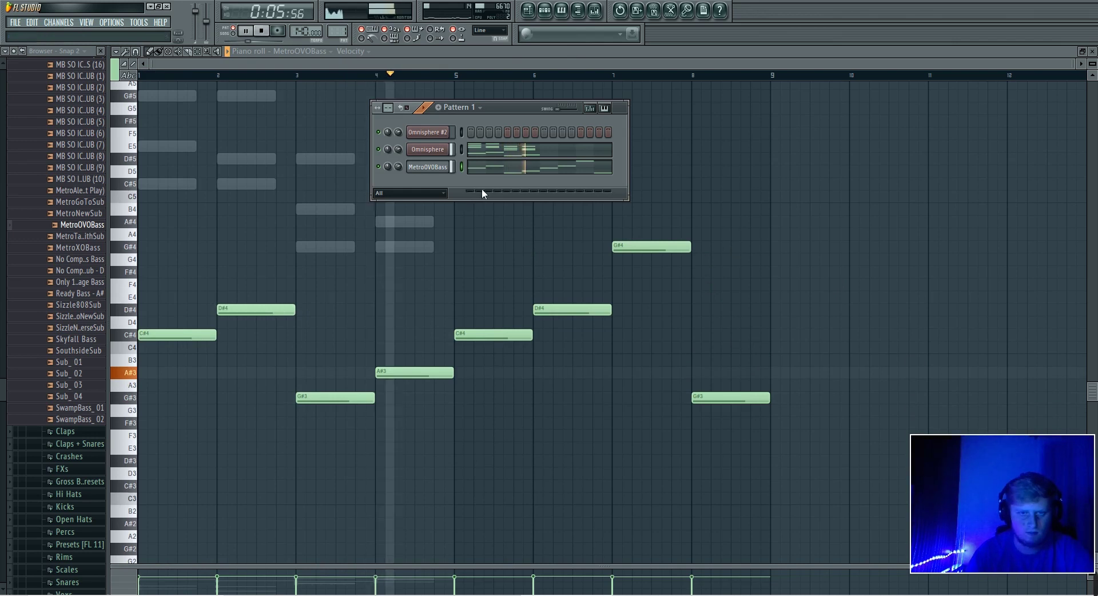
left_click(501, 152)
key("ctrl+b")
Step: Search Omnisphere #2's user patches for "guitar" and load GTR - Flyff from the ChaseVibez - New bank category
left_click(544, 11)
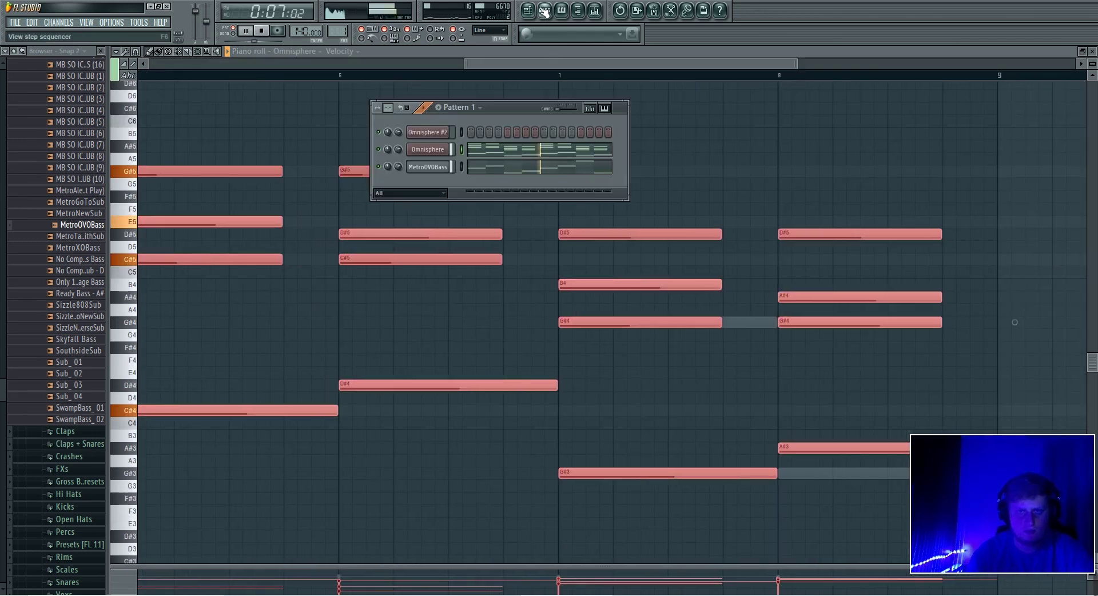
left_click(440, 132)
type("gu")
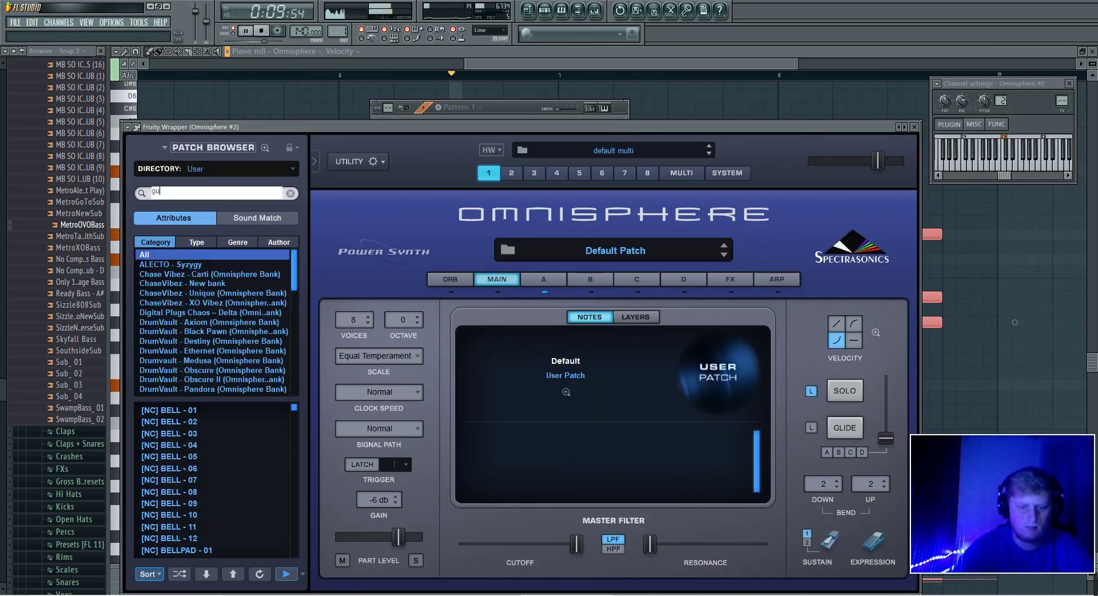
type("itar")
key("Return")
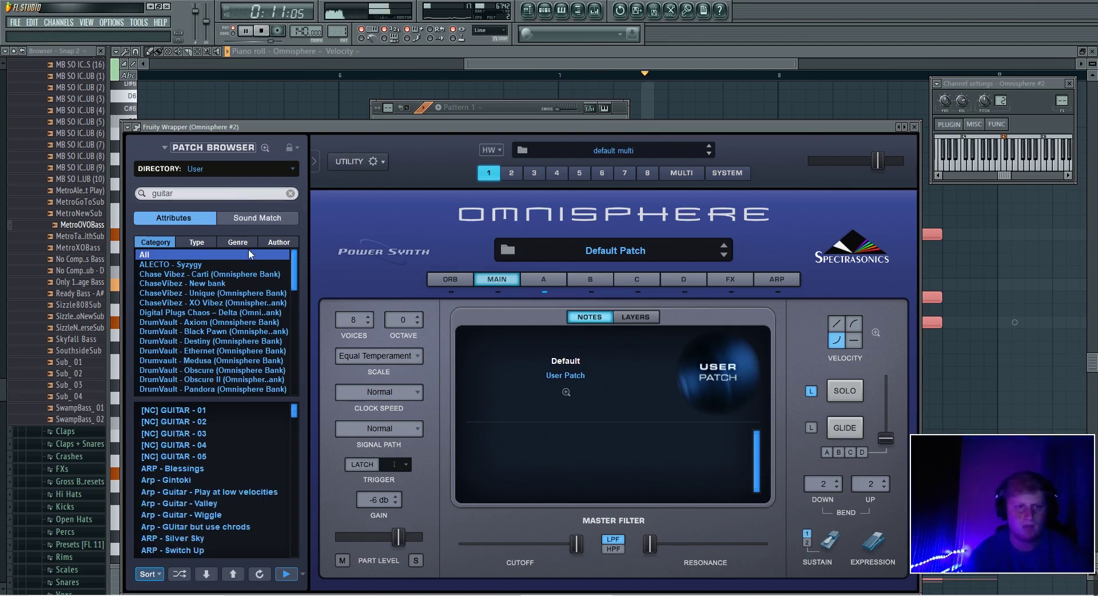
left_click(234, 284)
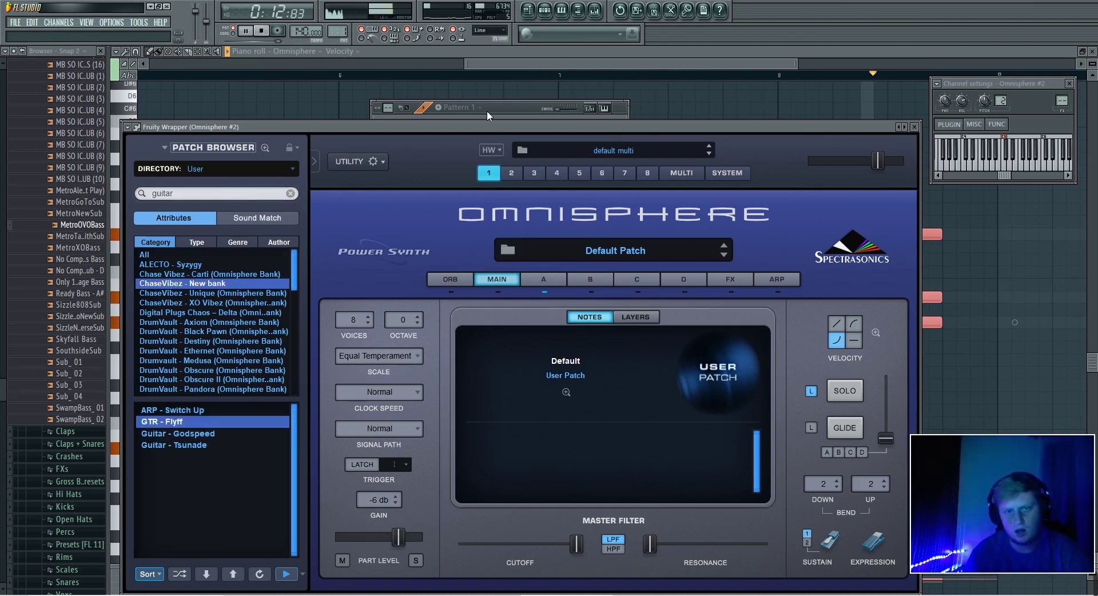
left_click(372, 118)
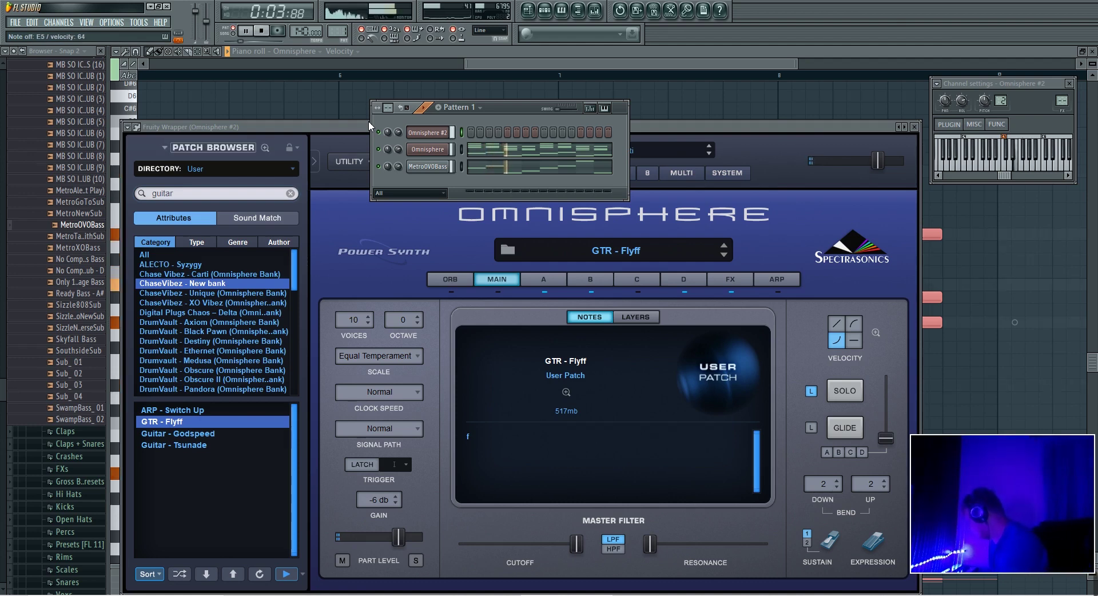
key("space")
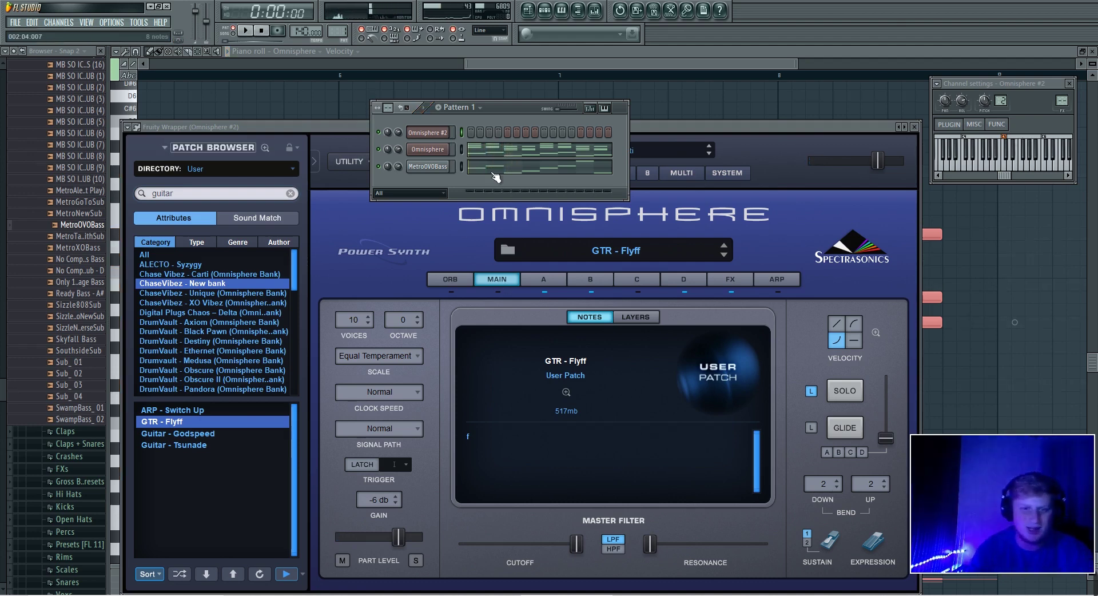
Step: Open the Omnisphere #2 channel's piano roll and route the channel to mixer insert 4
right_click(444, 131)
left_click(460, 131)
left_click(595, 11)
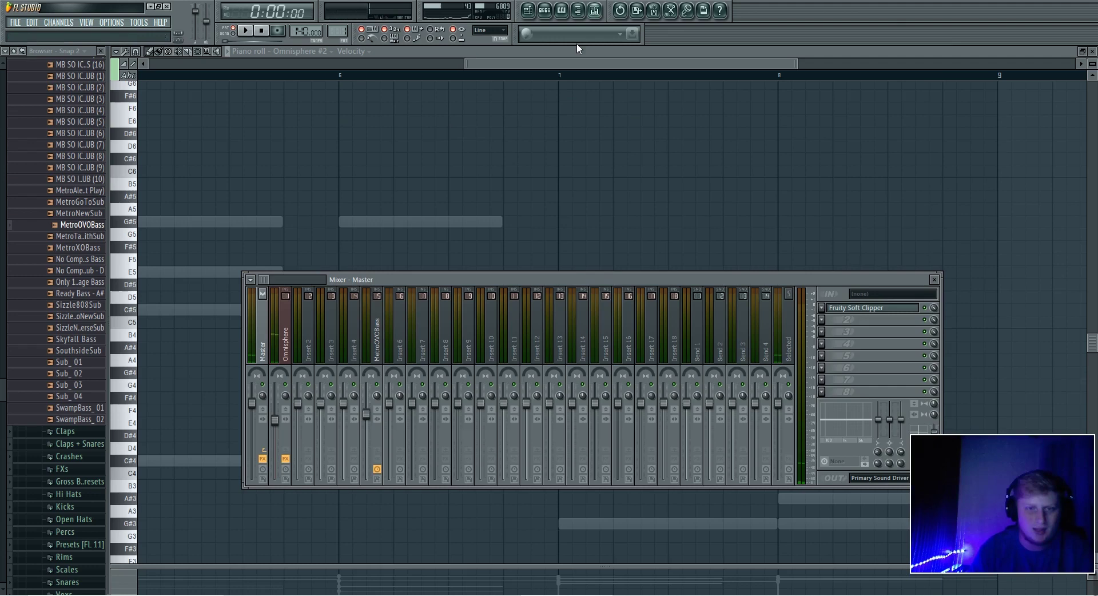
right_click(345, 340)
left_click(484, 328)
right_click(485, 213)
scroll(426, 75, "down", 4)
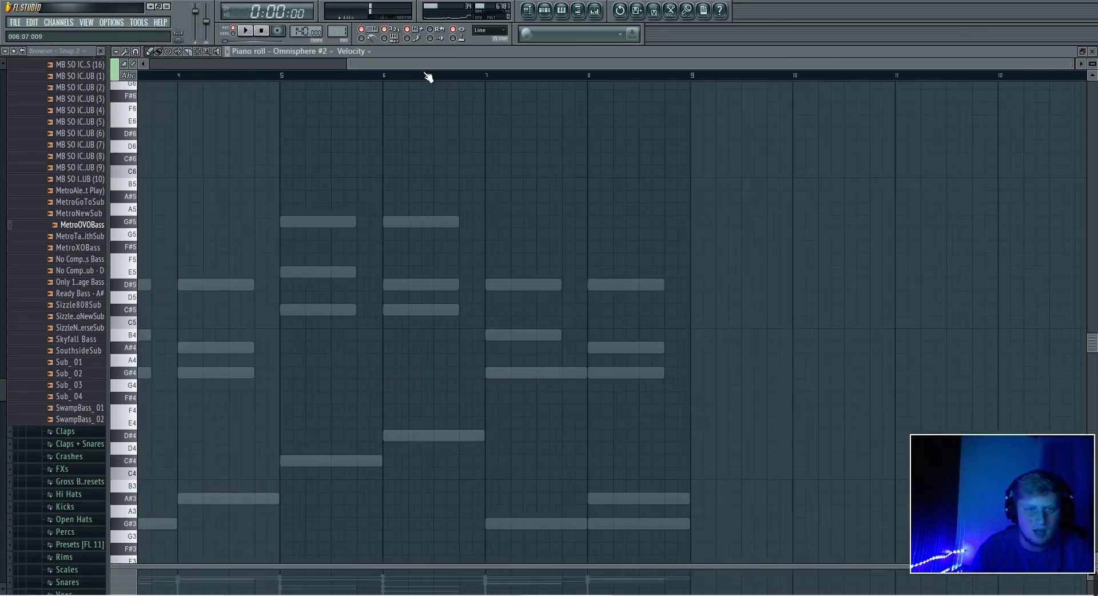
scroll(428, 76, "down", 2)
Step: Place four consecutive Pattern 1 clips on Track 1 of the playlist, filling bars 1 to 32
left_click(528, 10)
left_click(546, 13)
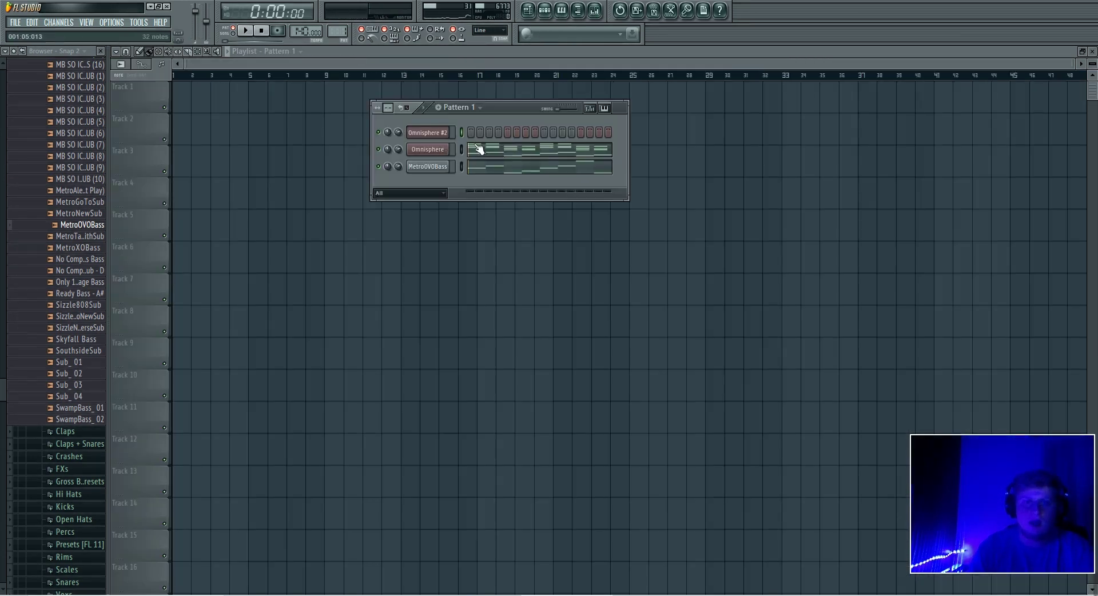
left_click(458, 108)
left_click(463, 119)
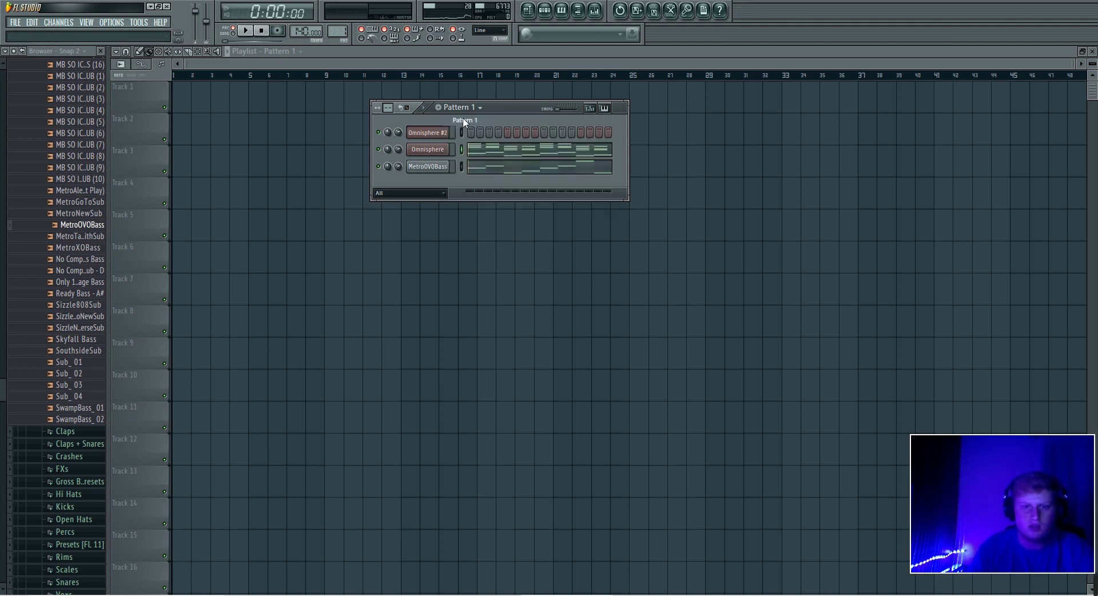
left_click(193, 99)
key("ctrl+b")
key("ctrl+b")
key("ctrl+b")
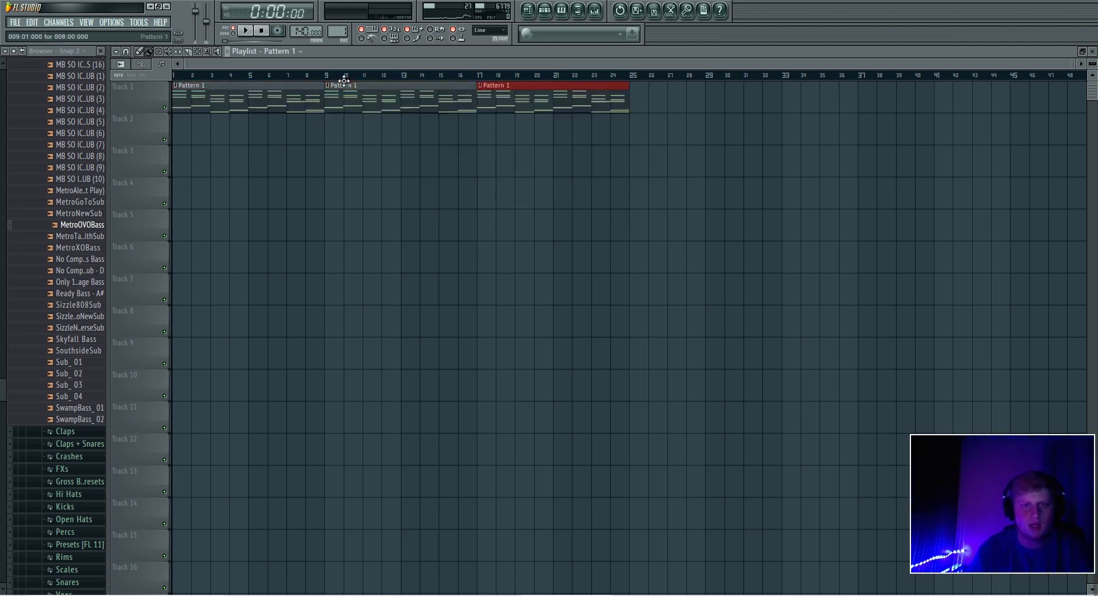
Step: Add Gross Beat to slot 3 of the Omnisphere mixer track and set its time effect to 1/2 Speed
left_click(595, 13)
left_click(278, 356)
left_click(821, 332)
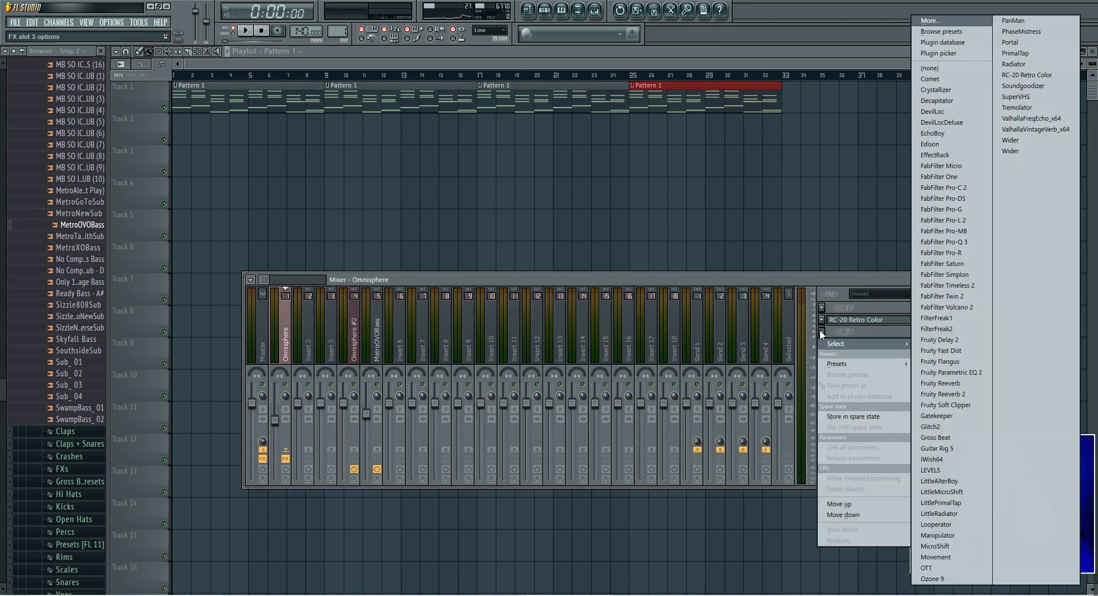
left_click(949, 437)
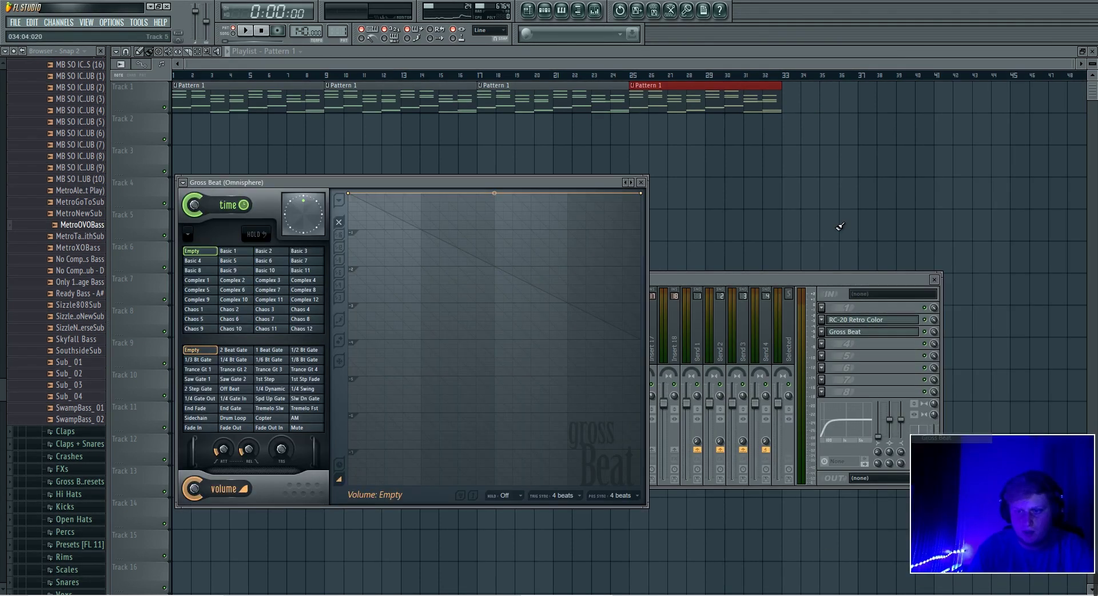
left_click(628, 184)
left_click(658, 231)
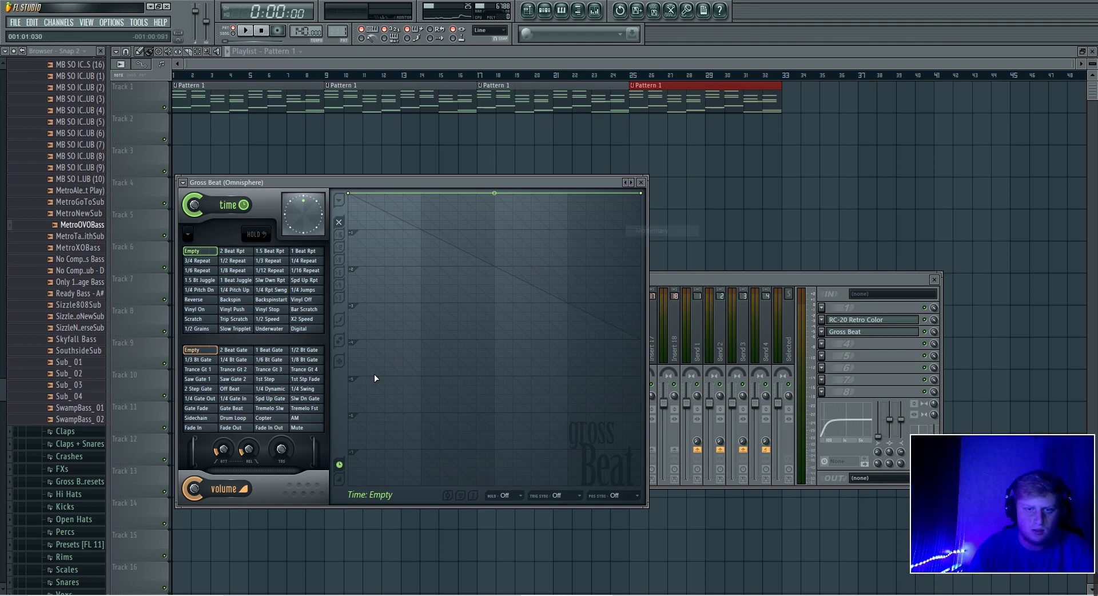
left_click(274, 321)
Step: Automate Gross Beat's mix level on Track 2, at minimum through bar 16 and 100% from bar 17
right_click(934, 333)
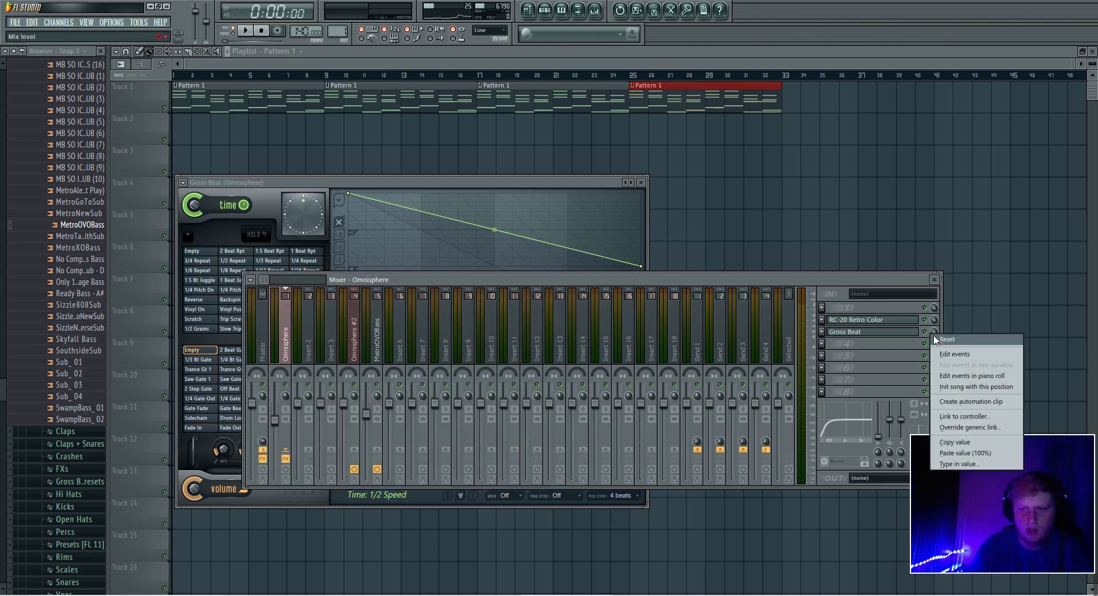
left_click(975, 402)
left_click(475, 67)
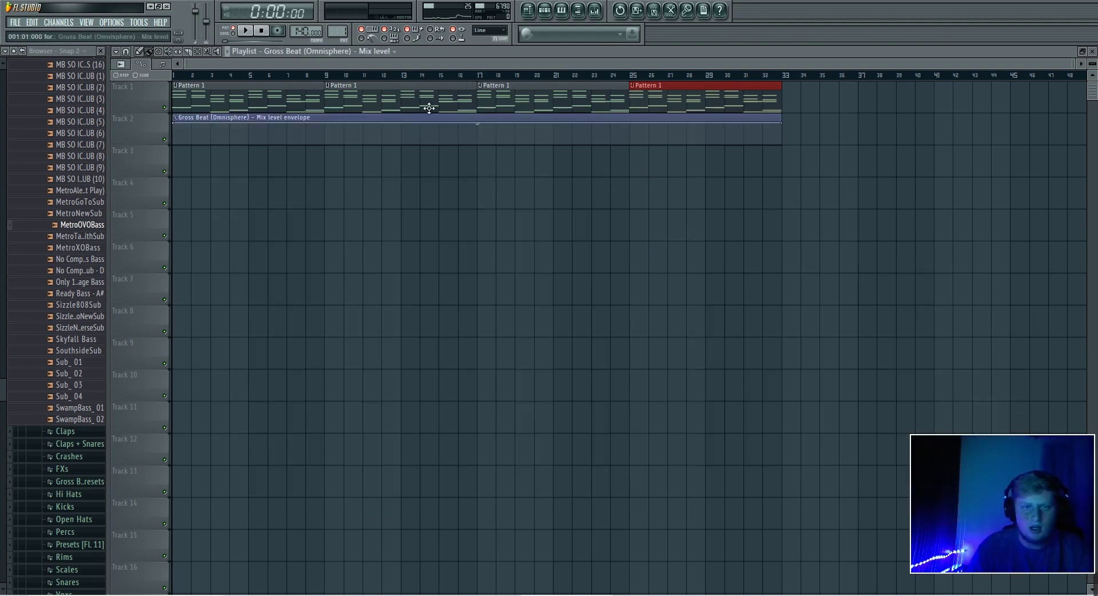
left_click_drag(173, 122, 175, 146)
right_click(478, 144)
right_click(478, 124)
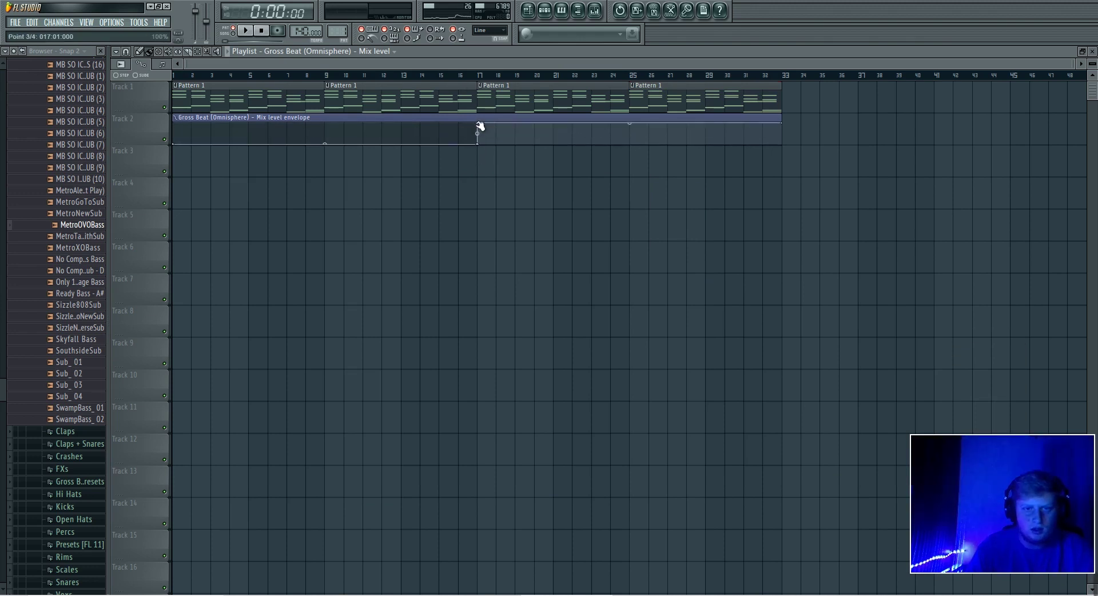
Step: Select bars 17 to 32 on the playlist timeline as the playback range
left_click_drag(480, 75, 783, 75)
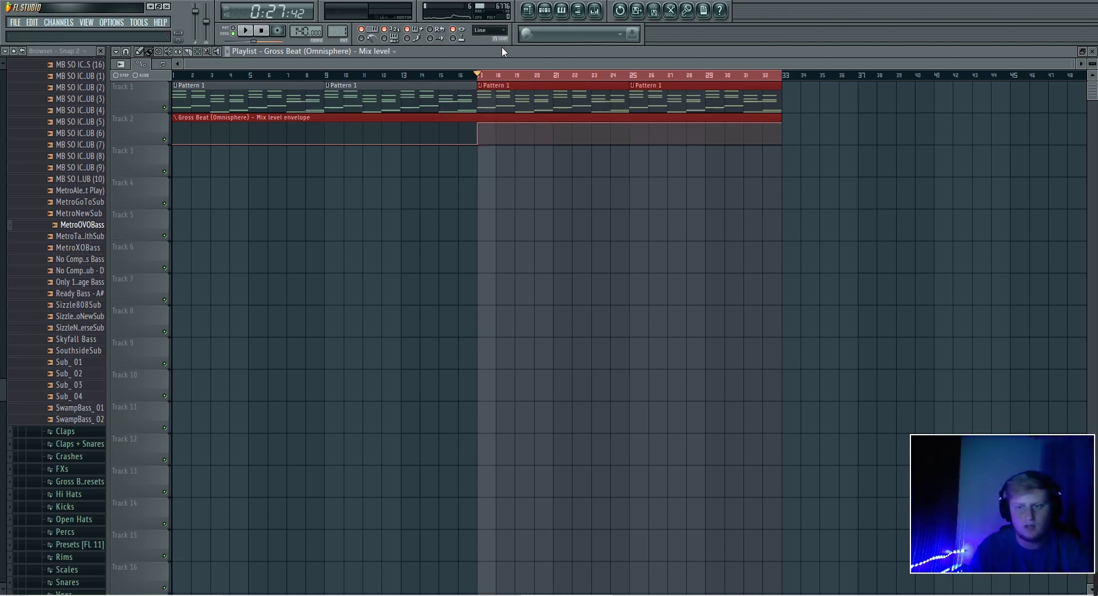
Step: Open the piano roll of Omnisphere #2 and try out counter-melody notes against the playing chords and bass
left_click(545, 16)
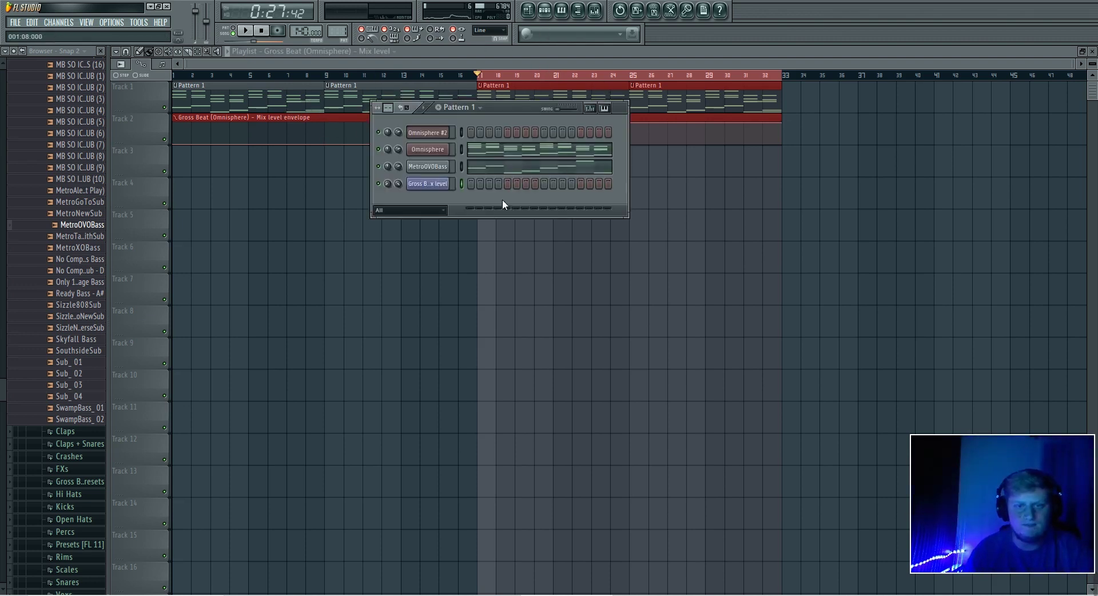
right_click(445, 135)
left_click(451, 134)
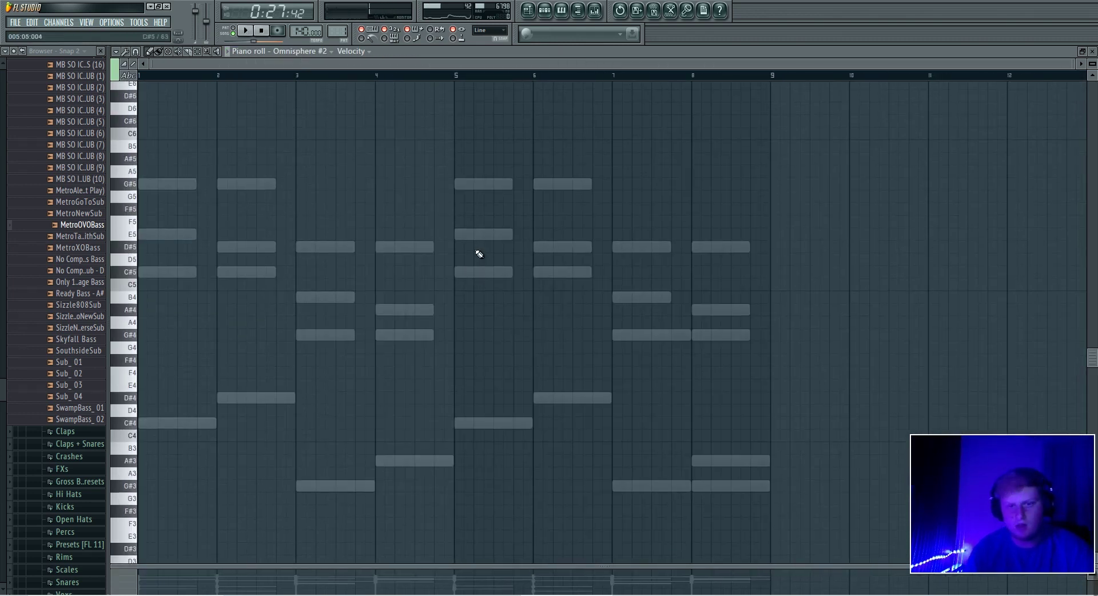
key("space")
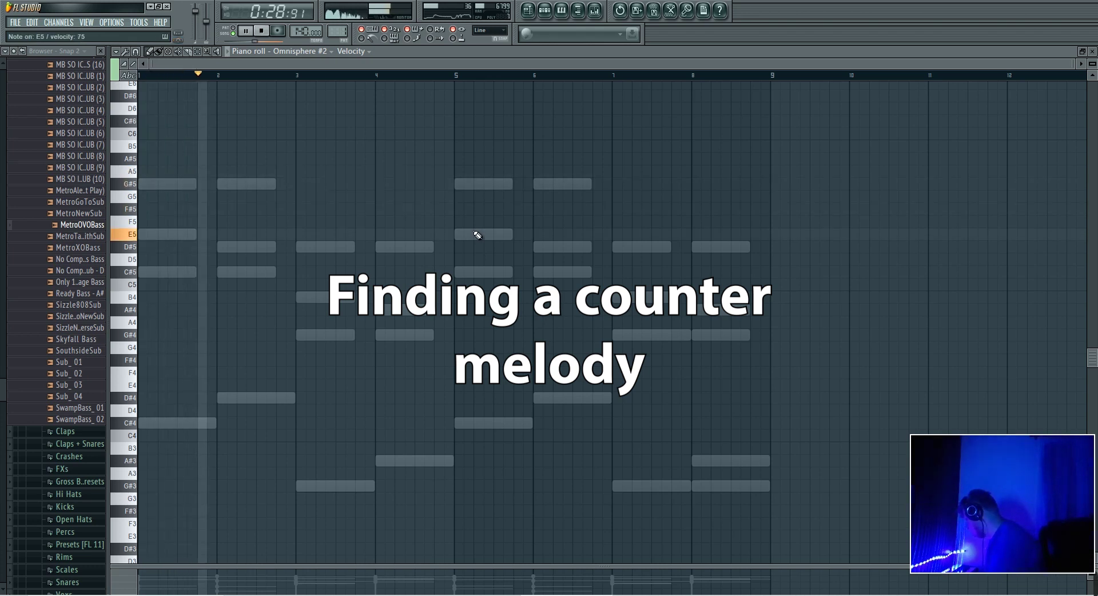
key("space")
Step: Record a counter melody over bars 1 to 4, one phrase per bar: A5-G#5-F#5-E5, D#5-C#5-D#5-E5, A5-G#5-F#5-E5, D#6-C#6-A5-G#5
left_click(277, 31)
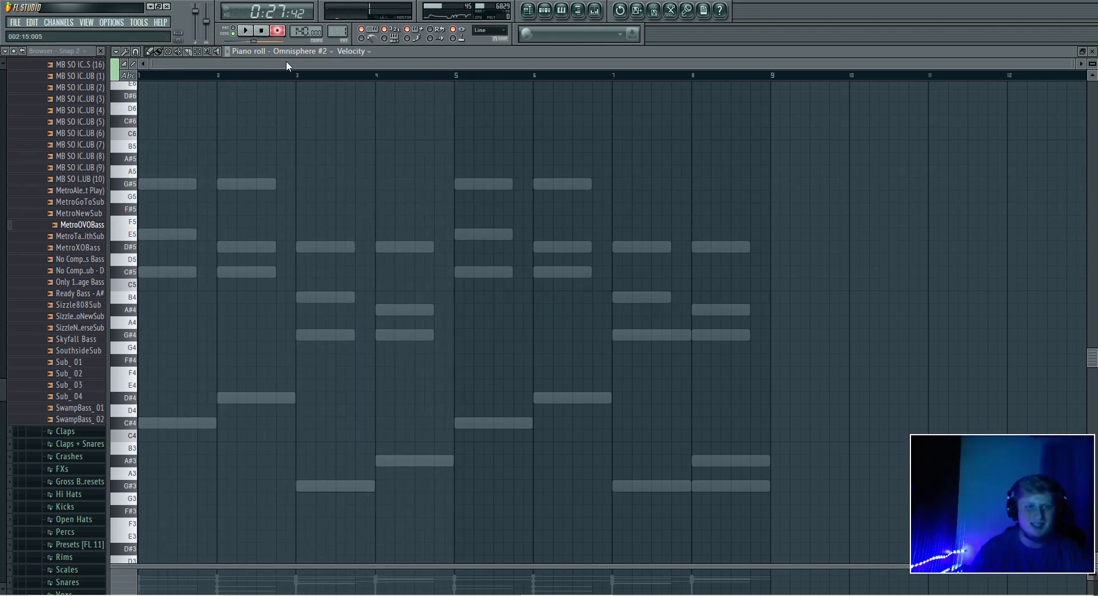
scroll(434, 277, "up", 1)
scroll(433, 277, "down", 2)
scroll(436, 274, "up", 2)
key("space")
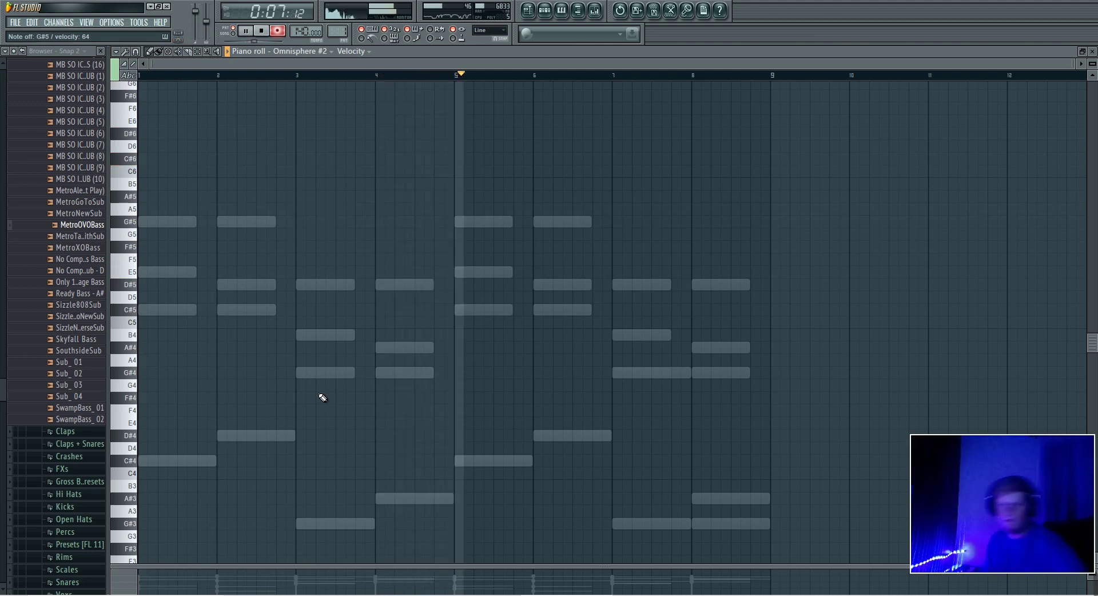
key("space")
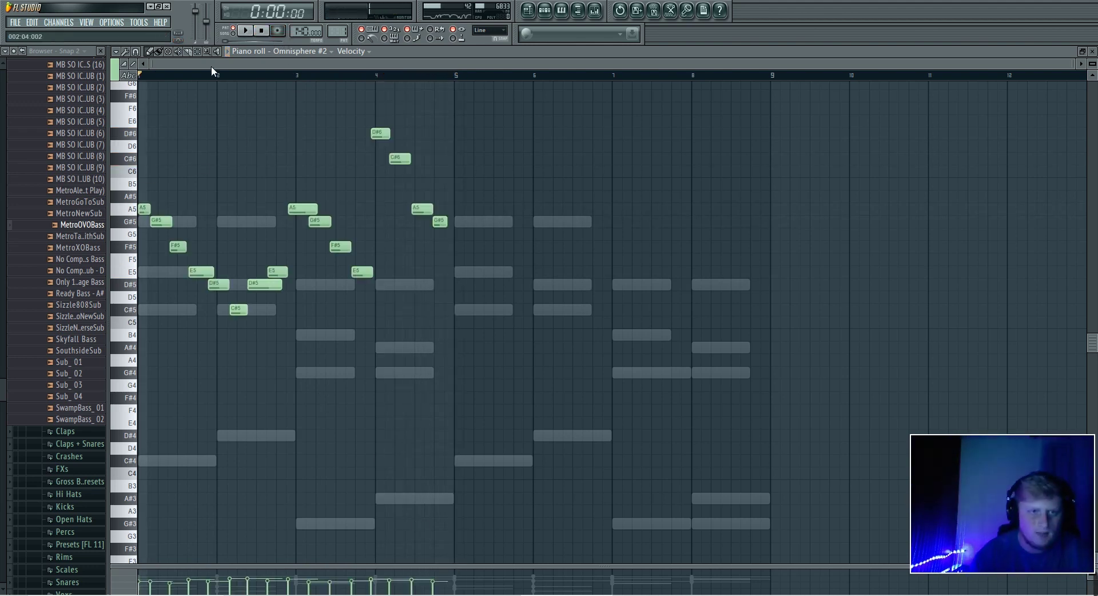
Step: Tidy the counter melody into one-beat notes on each beat of bars 1 to 4, removing the extra E5 at bar 5
scroll(211, 66, "up", 3)
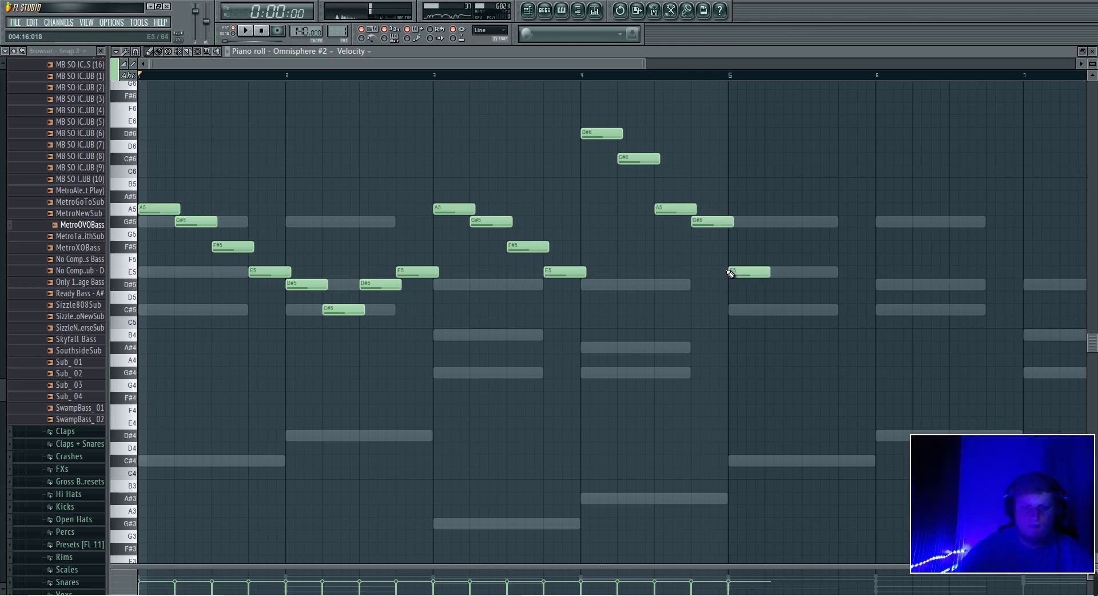
key("space")
right_click(755, 276)
left_click_drag(787, 378, 159, 75)
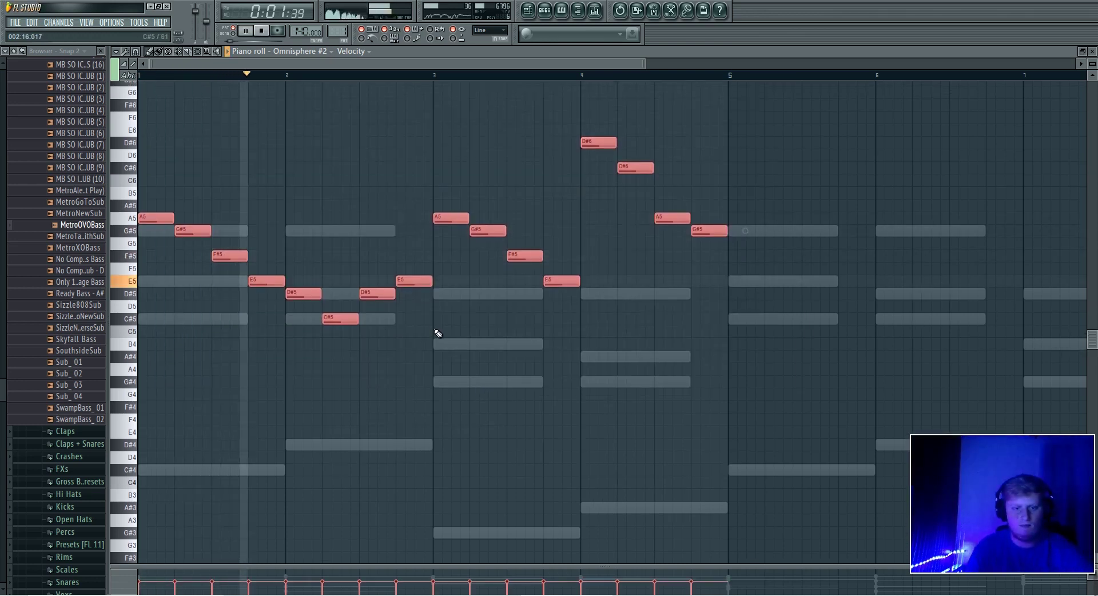
Step: Try to randomize the panning of the selected counter-melody notes with the piano roll randomizer
key("alt+r")
left_click_drag(524, 337, 529, 341)
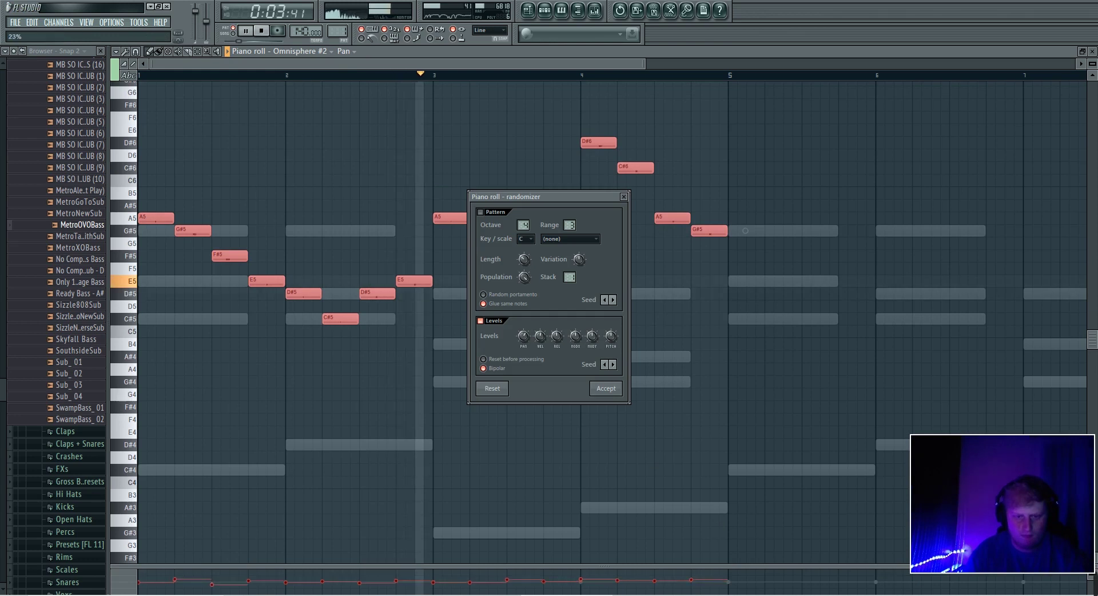
left_click(608, 388)
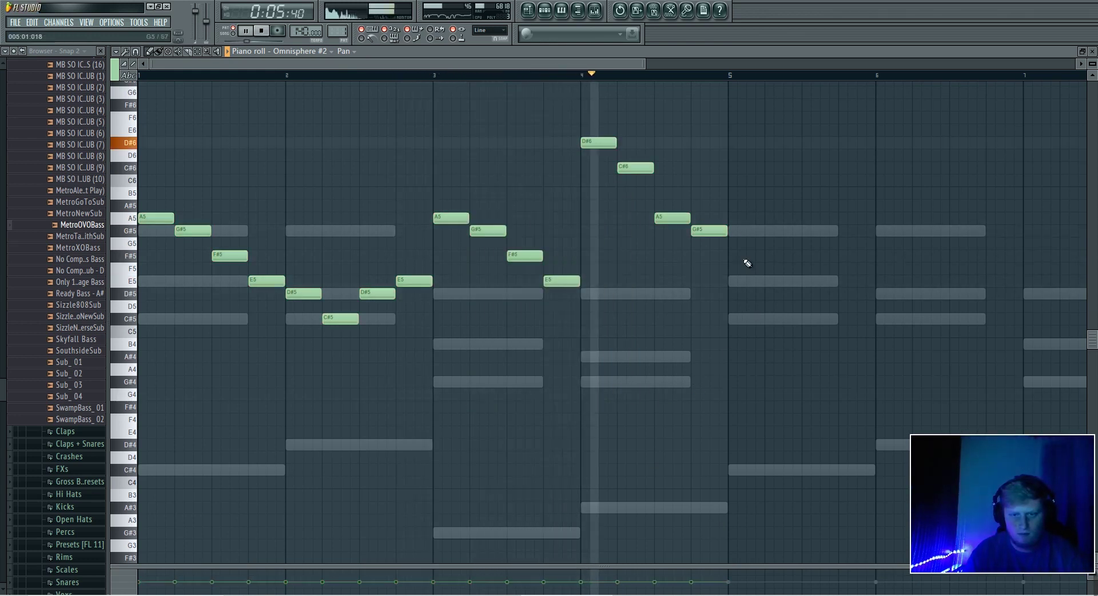
Step: Duplicate the four-bar counter melody into bars 5 to 8
key("ctrl+b")
Step: Add PanMan to effect slot 2 of the Omnisphere #2 mixer track
key("F9")
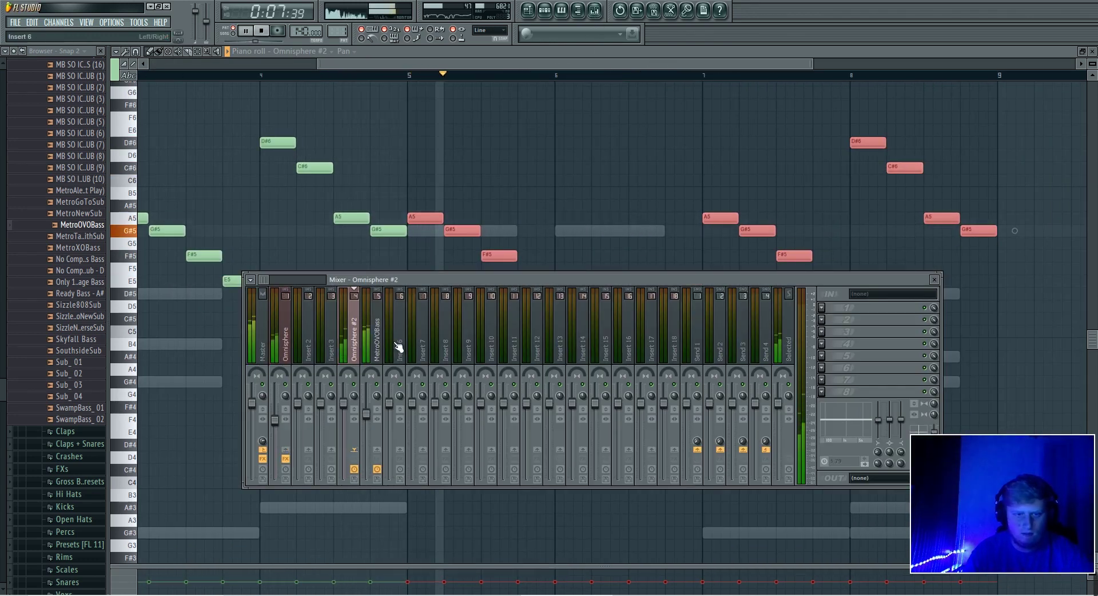
key("space")
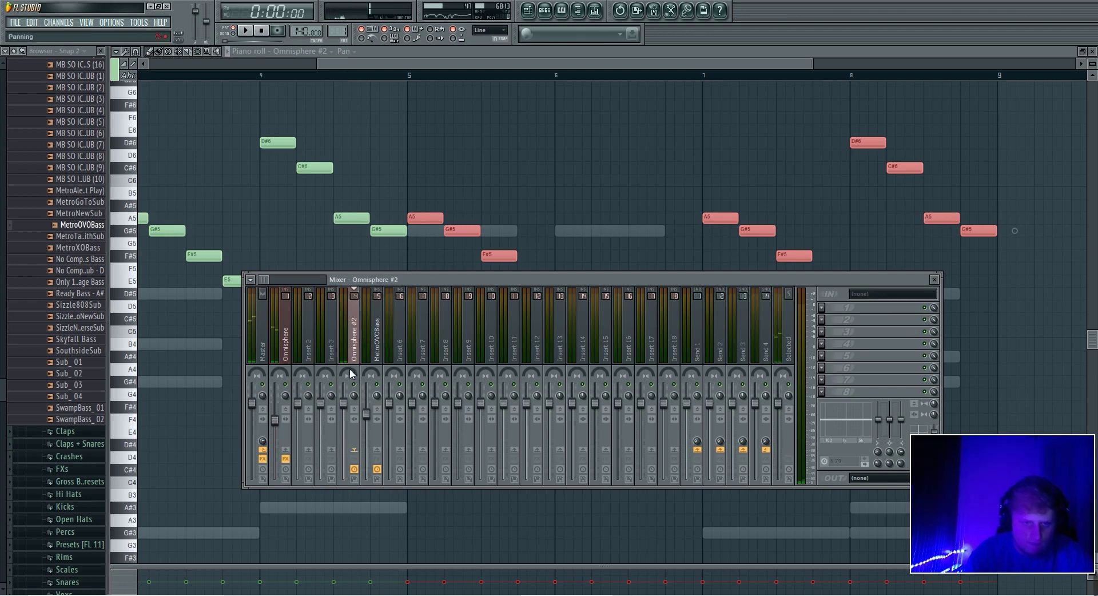
key("space")
right_click(331, 348)
left_click(298, 346)
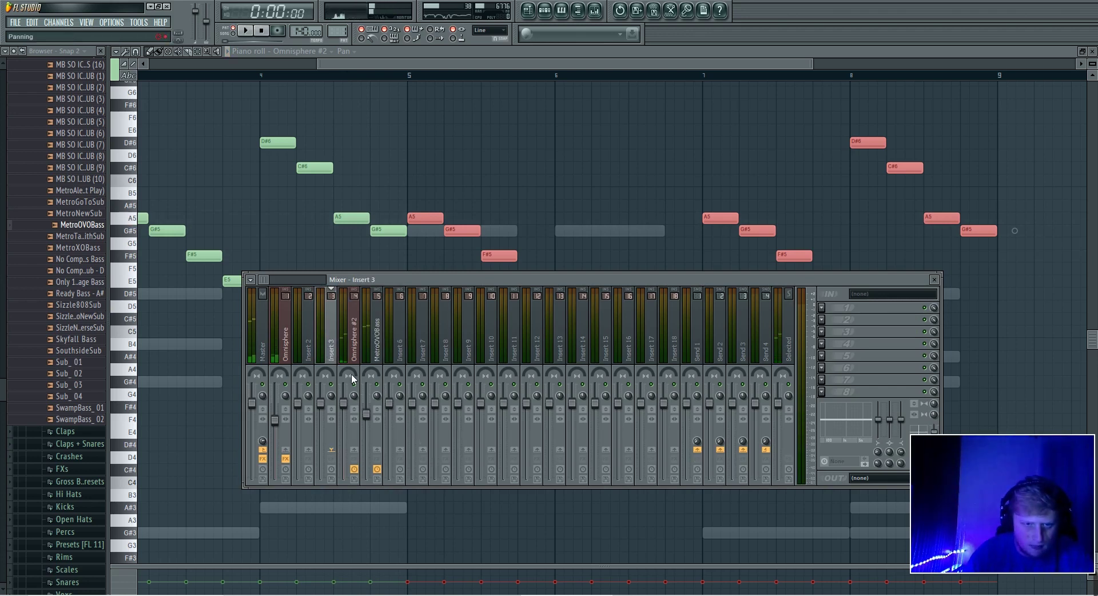
left_click(347, 405)
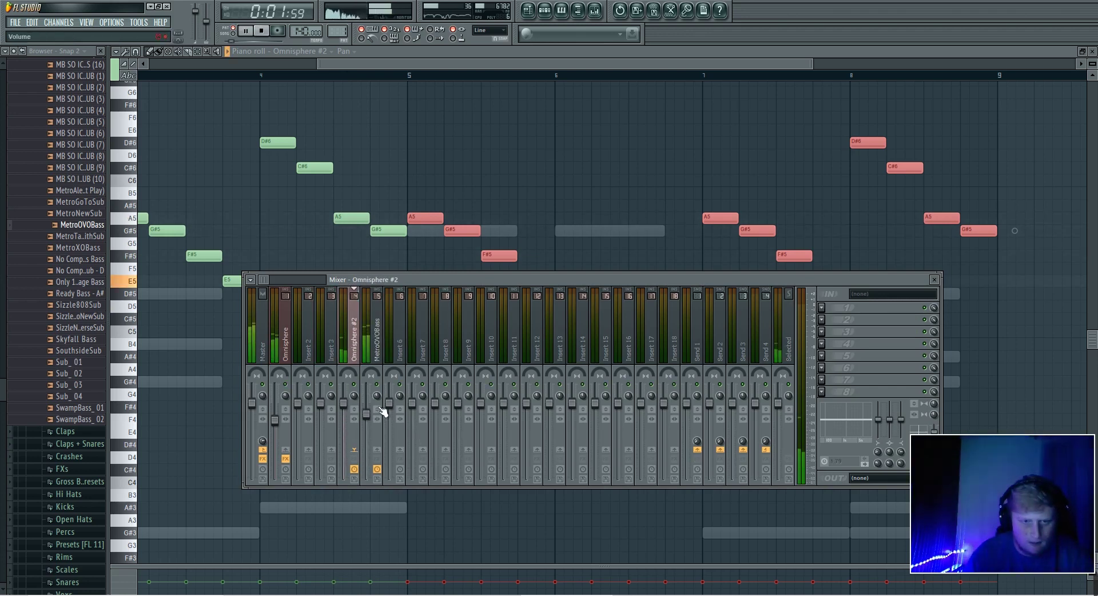
left_click(833, 324)
left_click(1014, 20)
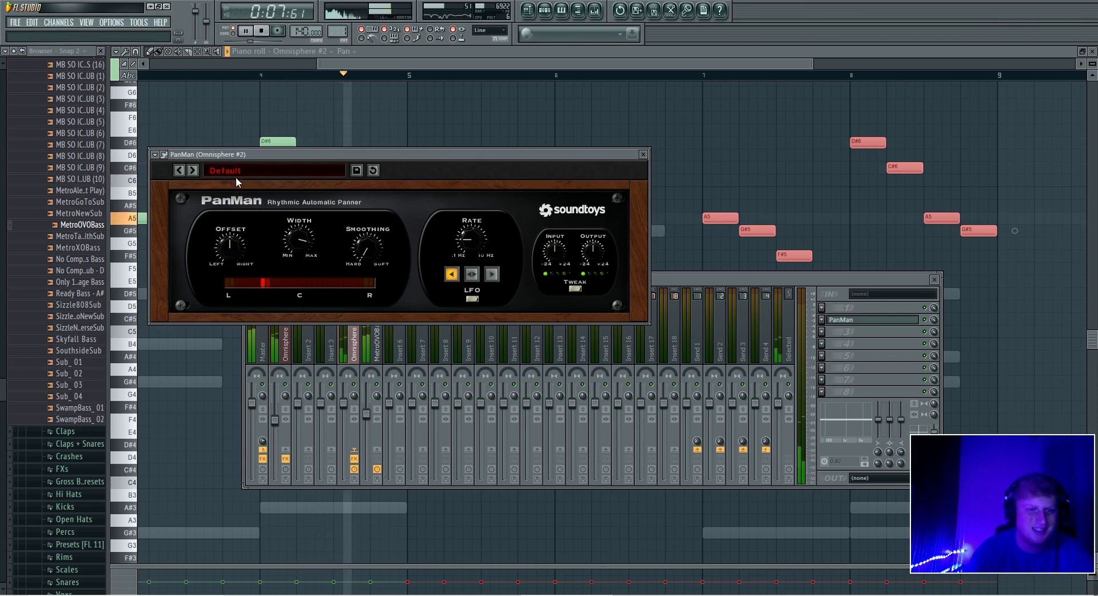
Step: Load PanMan's 2 BarWideSlow MIDI preset from Basic Panning and narrow its width to about 54 degrees
left_click(261, 169)
mouse_move(264, 168)
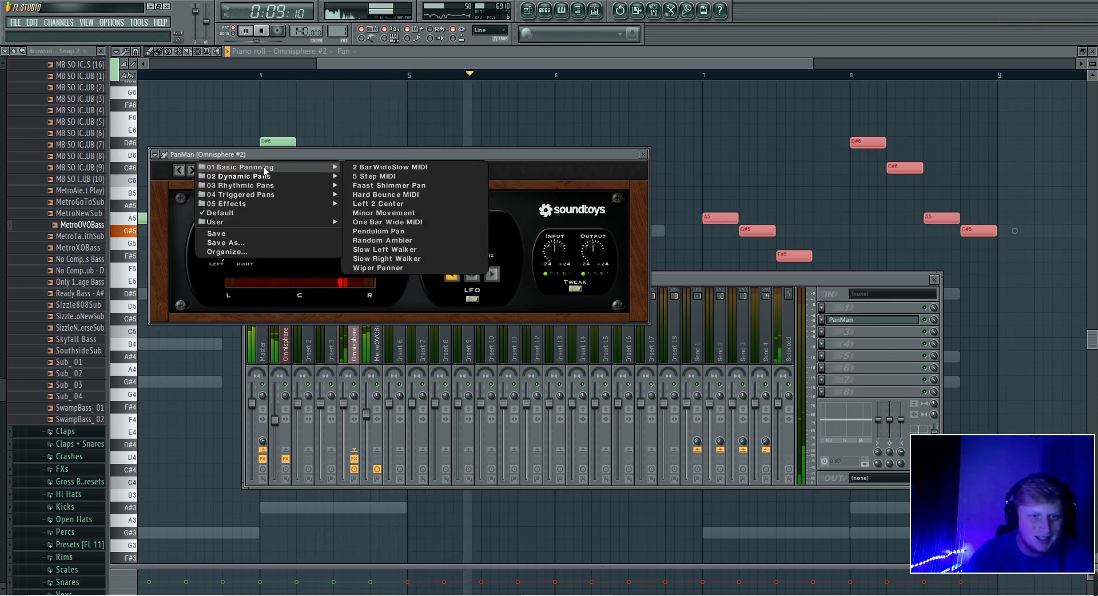
left_click(392, 167)
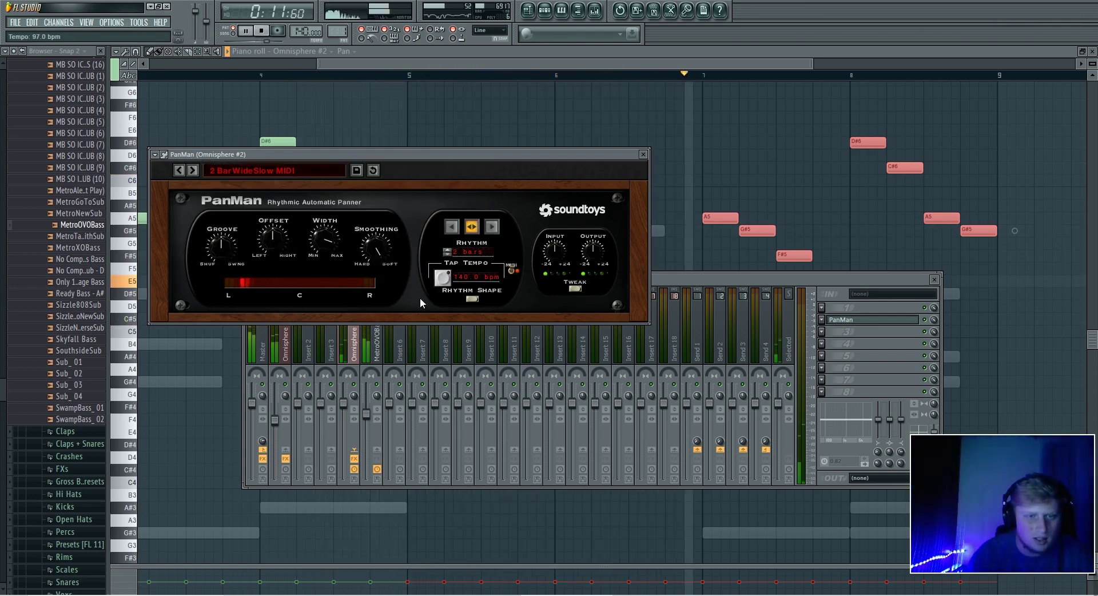
left_click_drag(333, 241, 335, 256)
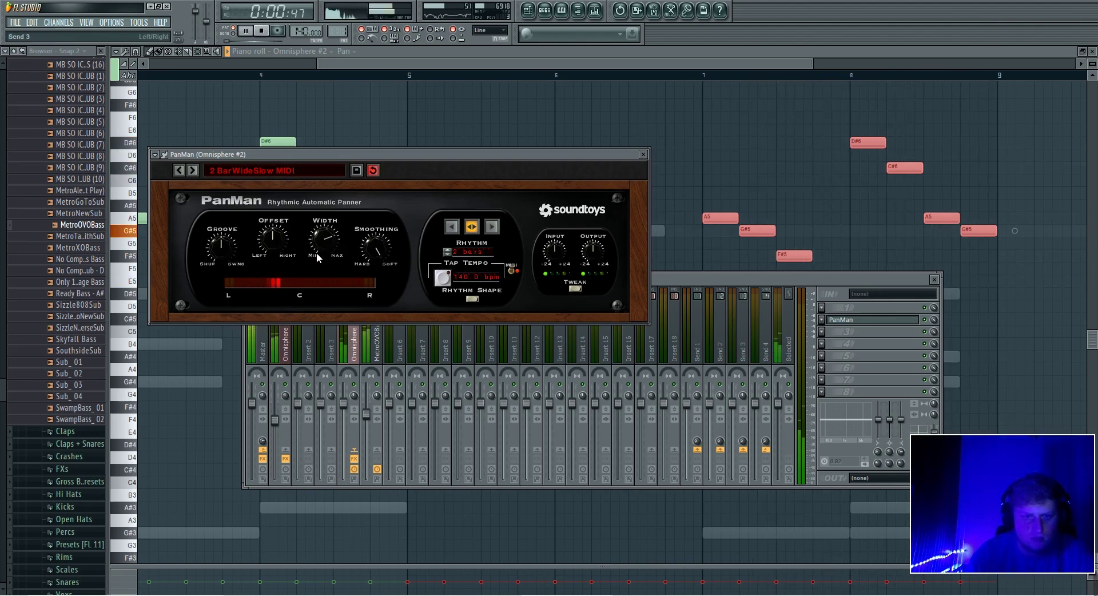
left_click_drag(332, 295, 335, 297)
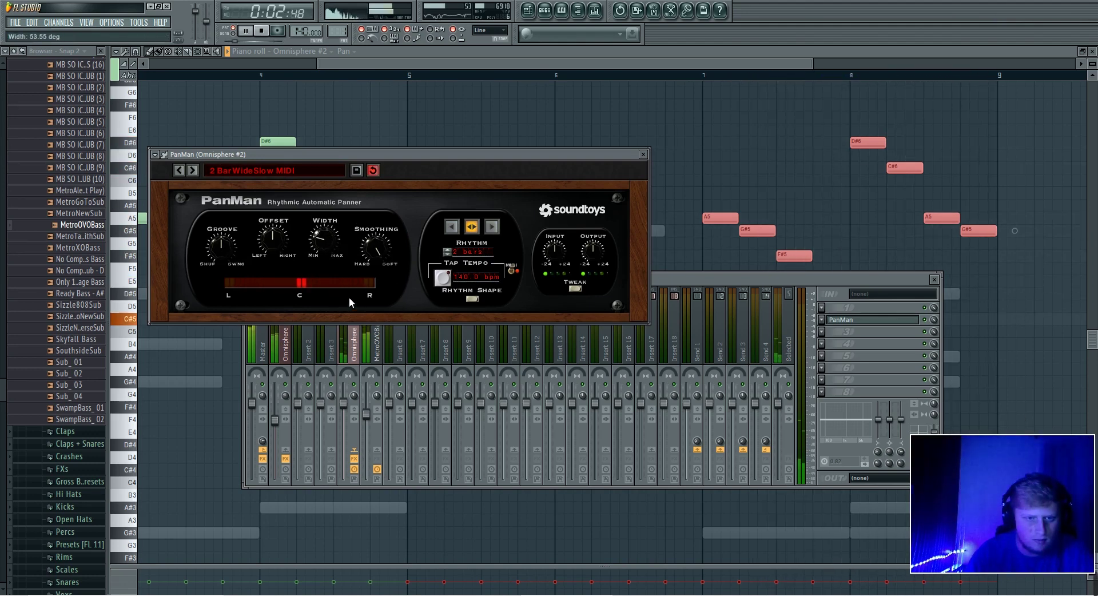
left_click_drag(330, 247, 326, 256)
Step: Start saving the untitled project in the August 2020 folder
left_click(545, 11)
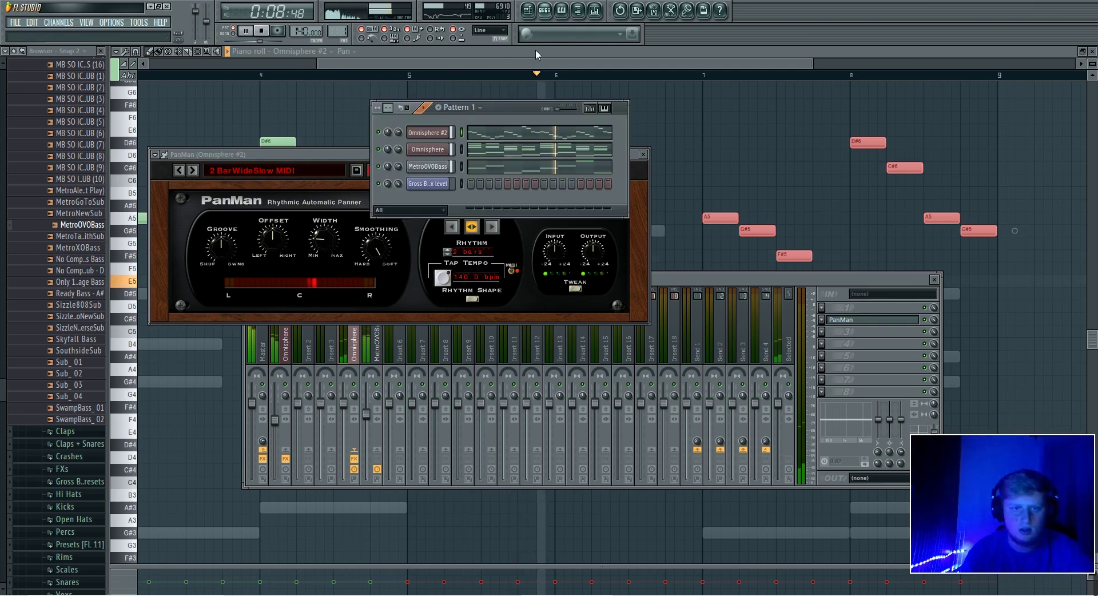
key("ctrl+s")
double_click(532, 175)
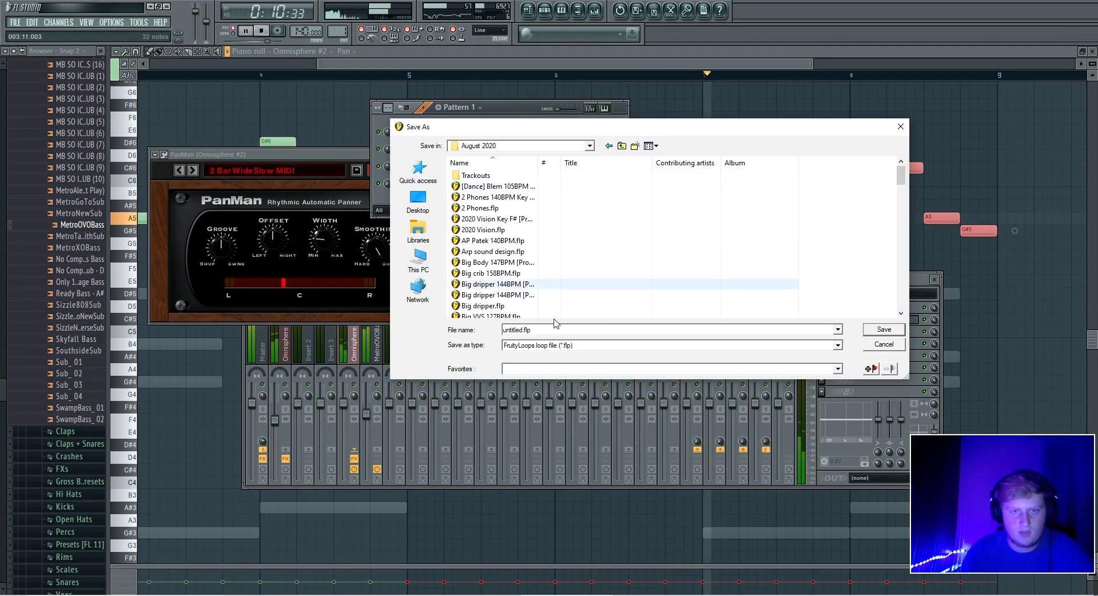
type("Withouta")
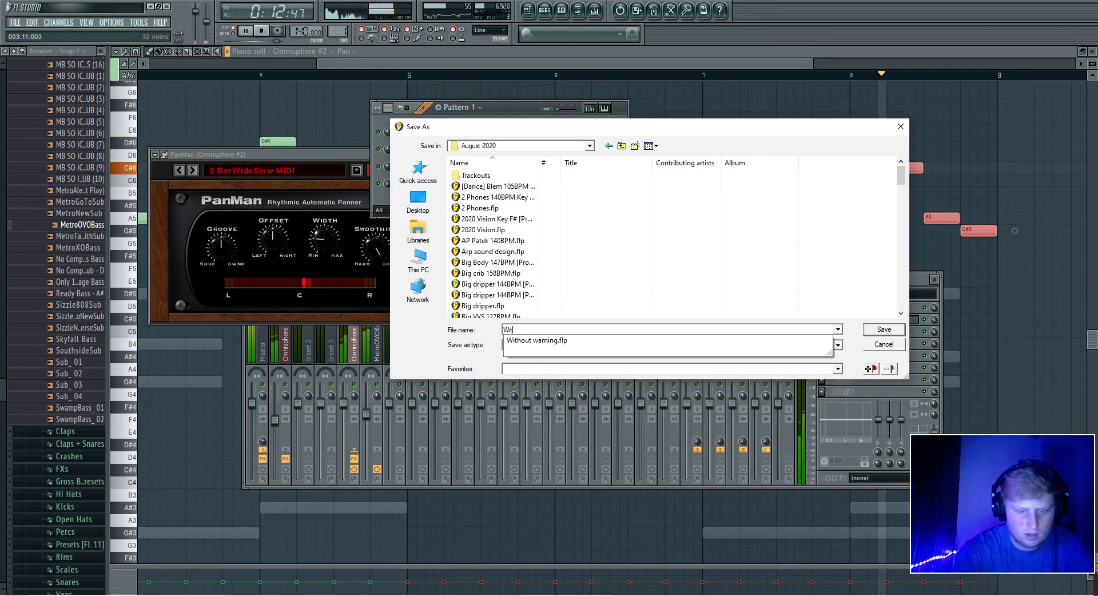
key("BackSpace")
key("BackSpace")
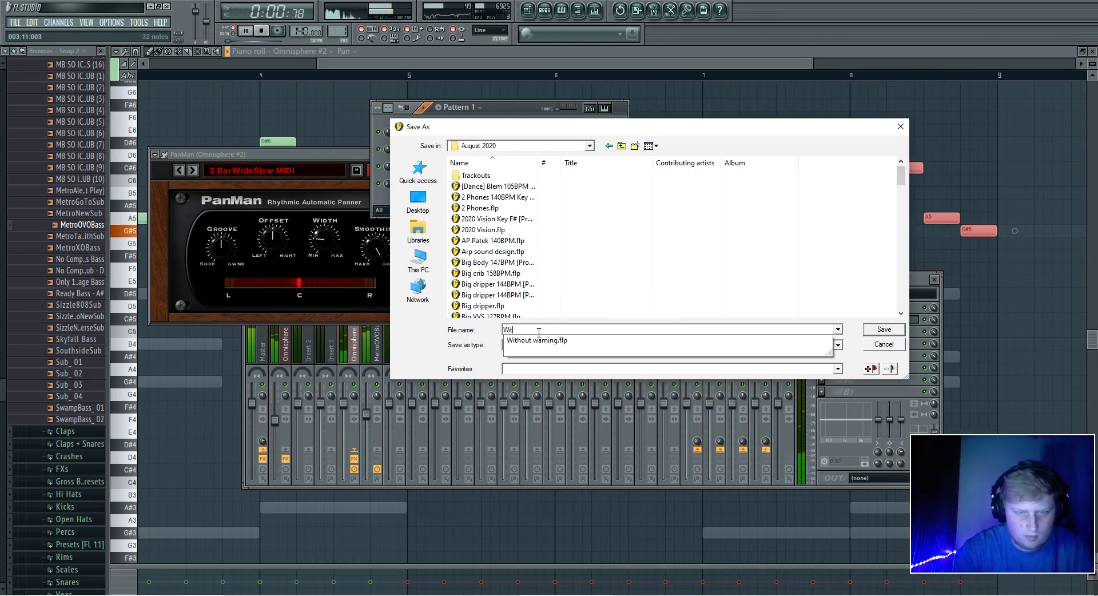
key("BackSpace")
key("BackSpace")
key("BackSpace")
type("Warning")
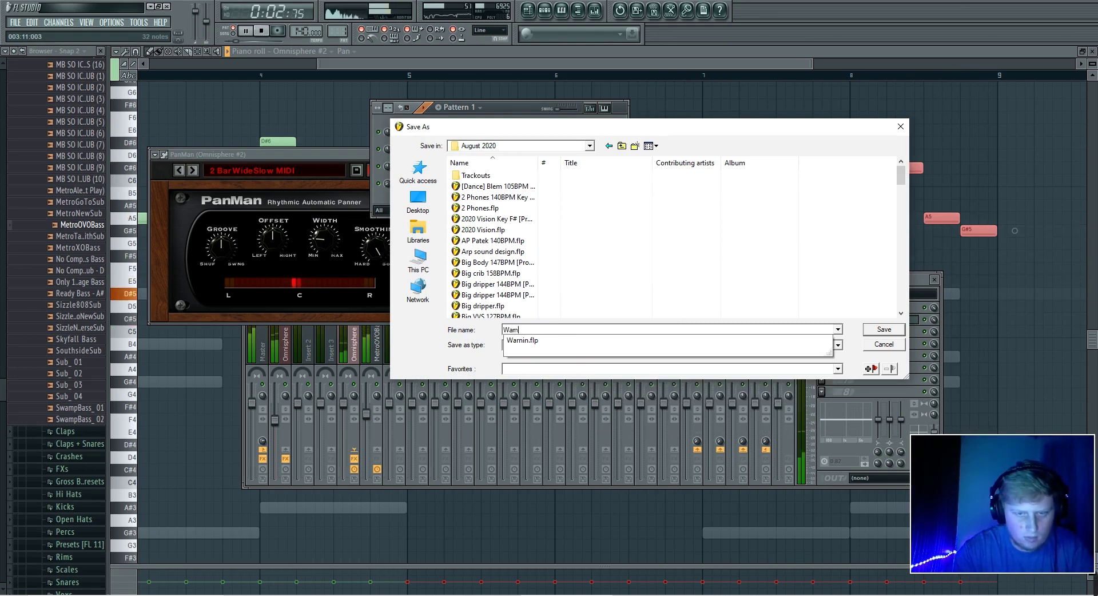
key("BackSpace")
key("BackSpace")
key("BackSpace")
key("BackSpace")
key("BackSpace")
key("BackSpace")
key("BackSpace")
key("BackSpace")
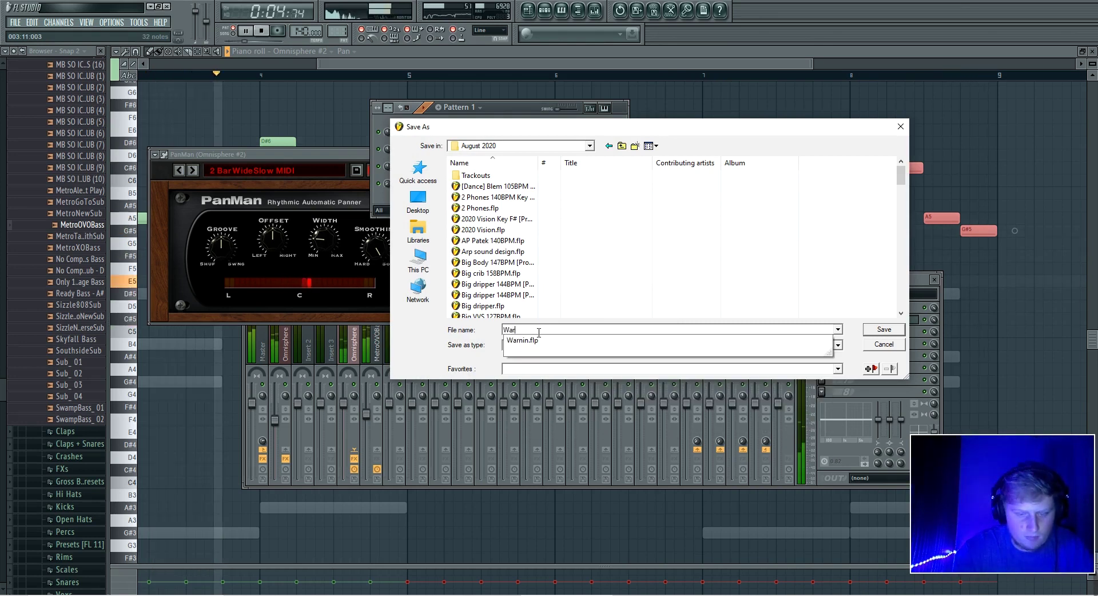
Step: Name the project file "No warning" and save it
type("No warning")
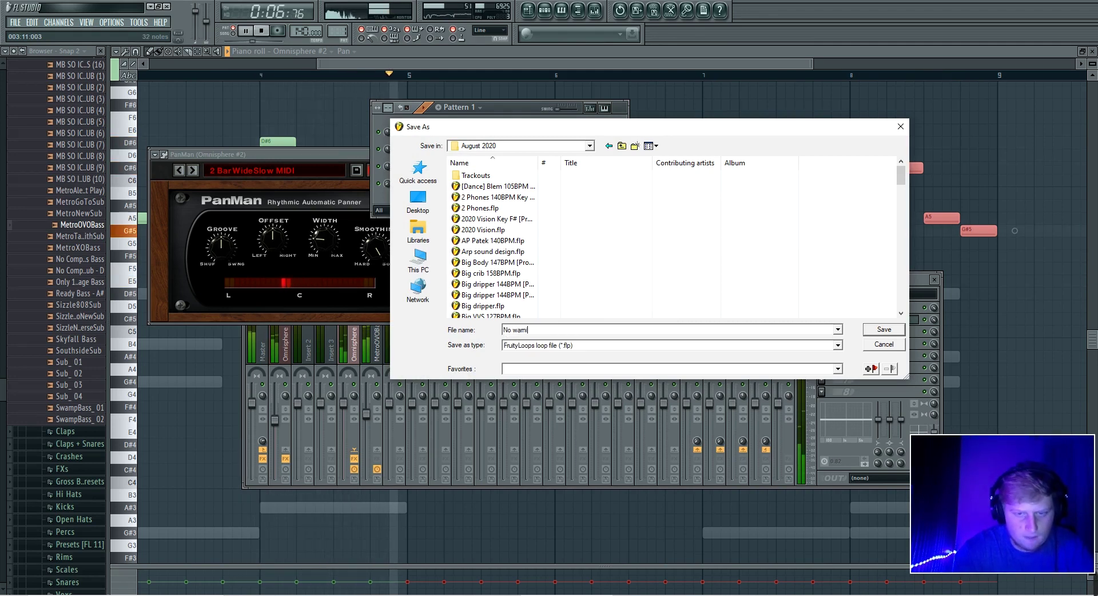
key("Return")
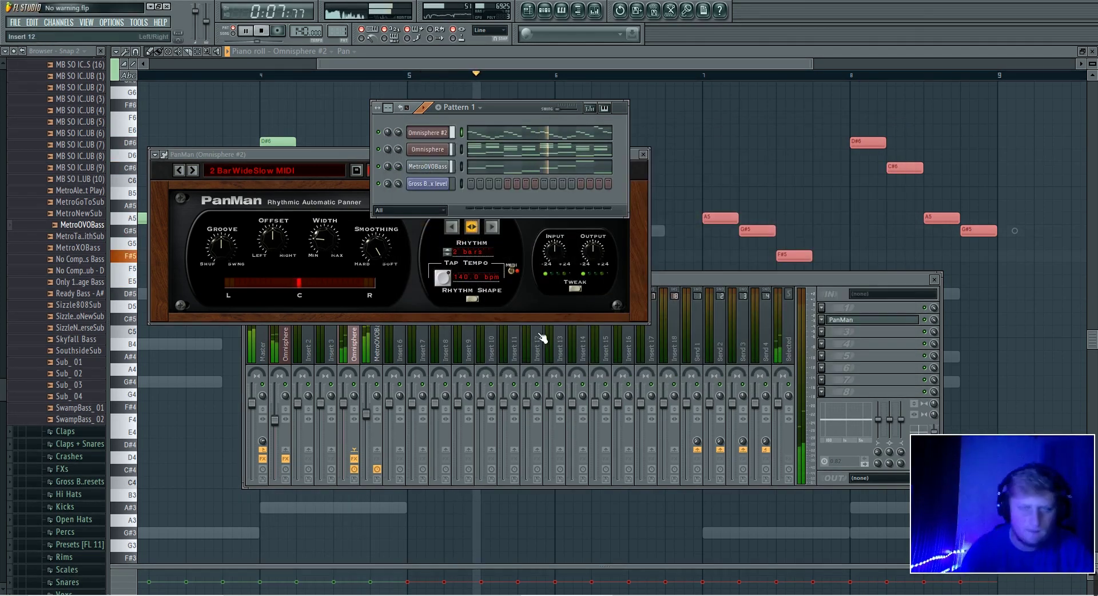
Step: Stop playback and insert another Omnisphere instance above the Omnisphere #2 channel
key("space")
right_click(447, 130)
mouse_move(512, 237)
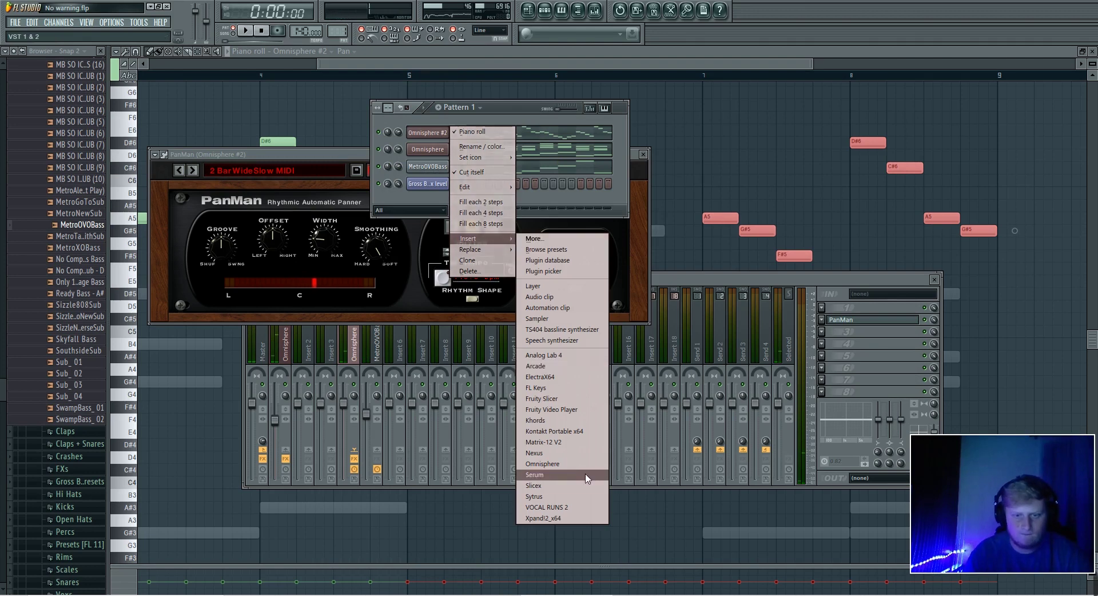
left_click(567, 466)
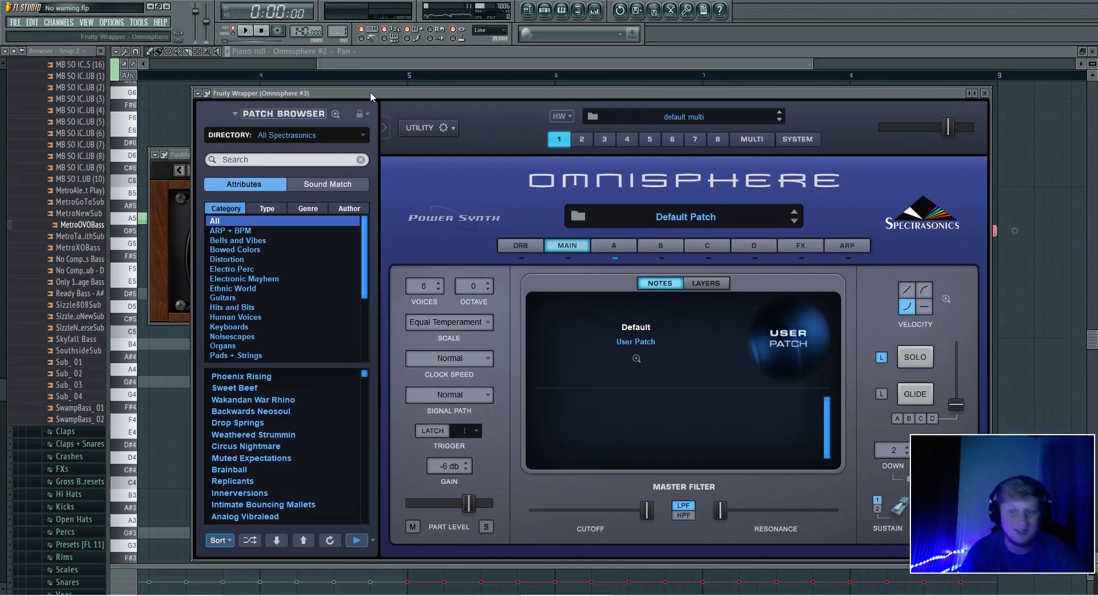
Step: Search Omnisphere #3's User patch directory for "key" and load the ARP - Switch Up patch
left_click_drag(370, 92, 360, 98)
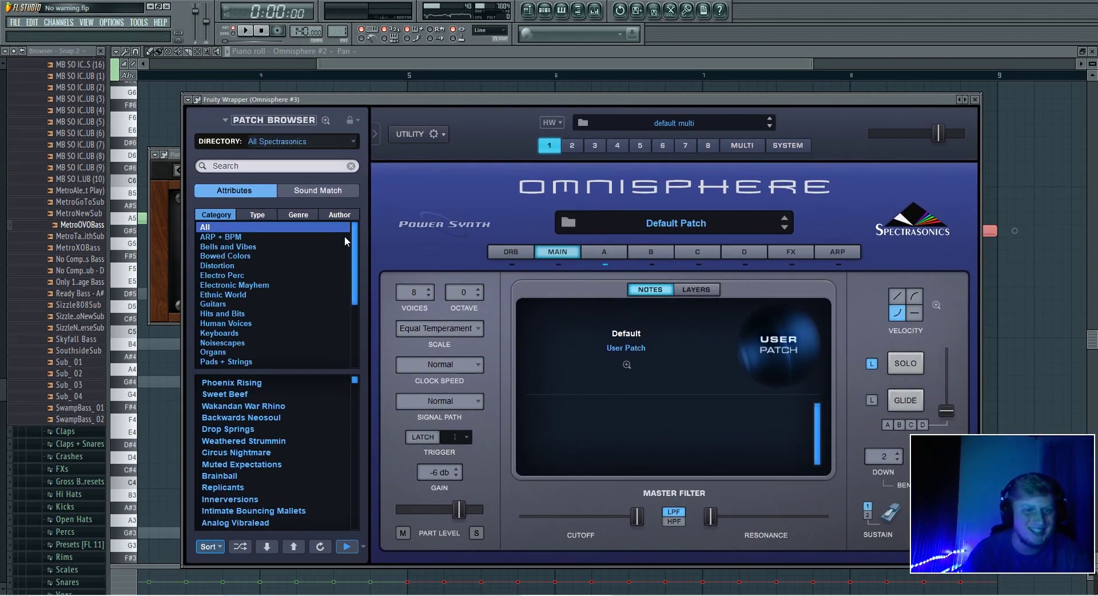
left_click(320, 141)
left_click(319, 262)
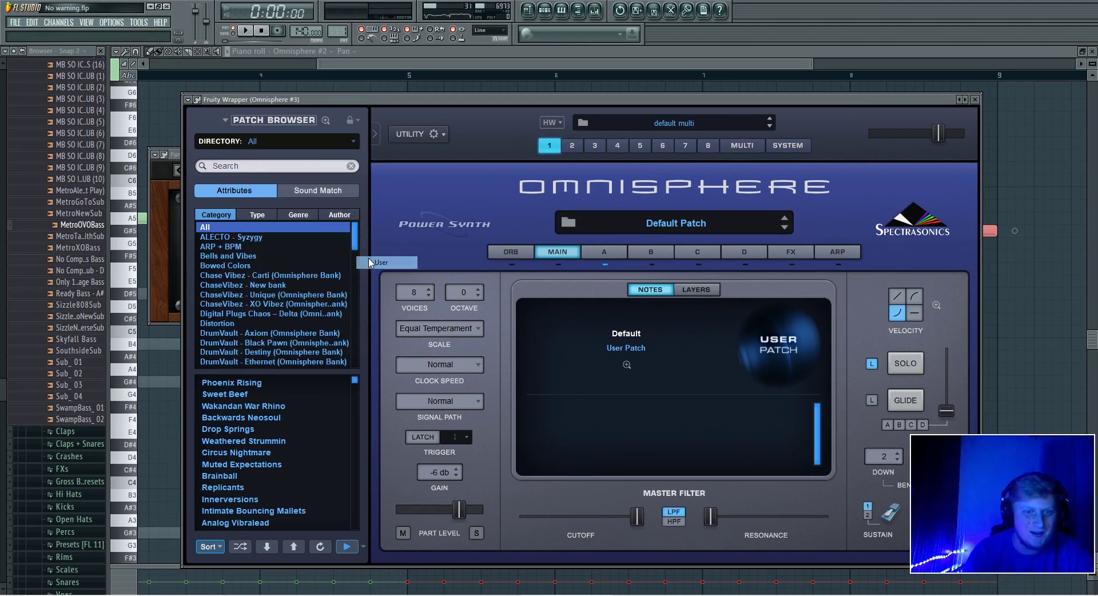
left_click(271, 165)
key("Return")
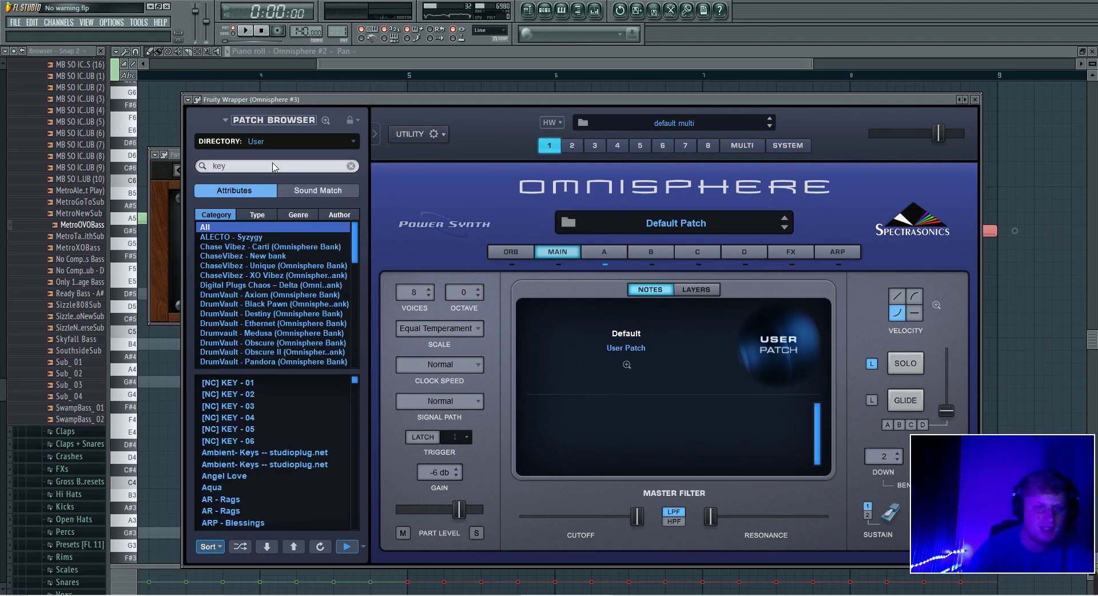
scroll(283, 395, "down", 4)
left_click(303, 418)
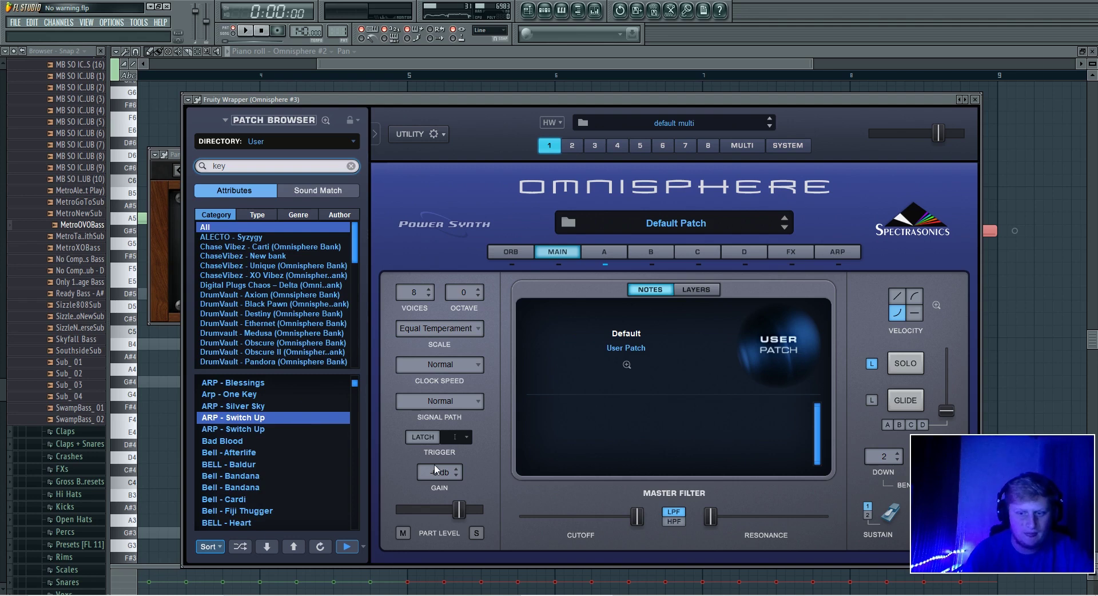
Step: Open the piano roll of the Omnisphere #3 channel in Pattern 1
left_click(553, 14)
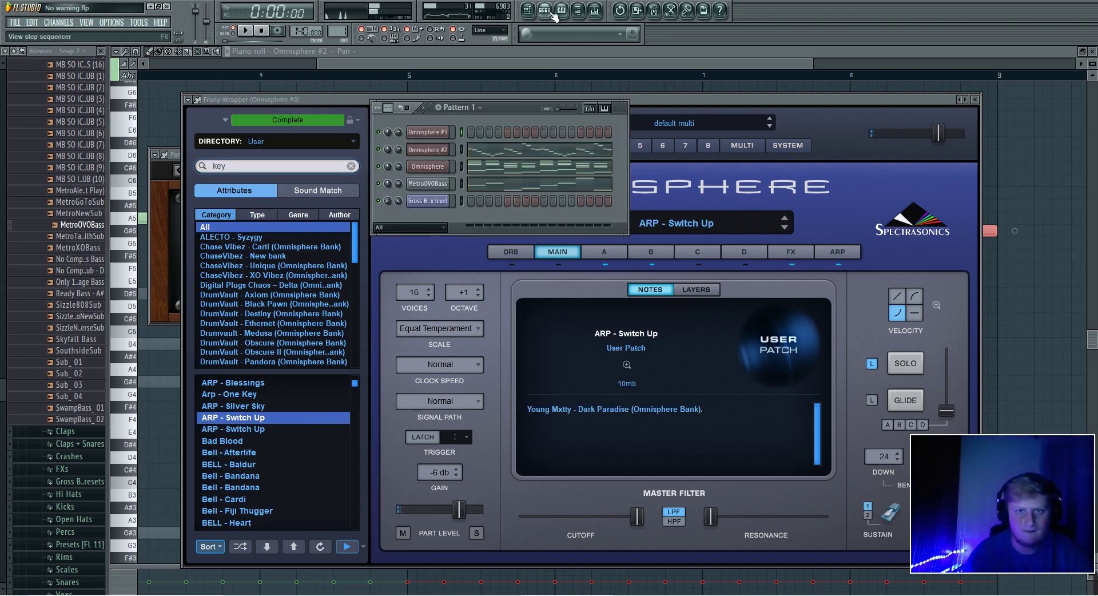
right_click(443, 129)
left_click(477, 132)
scroll(340, 255, "down", 3)
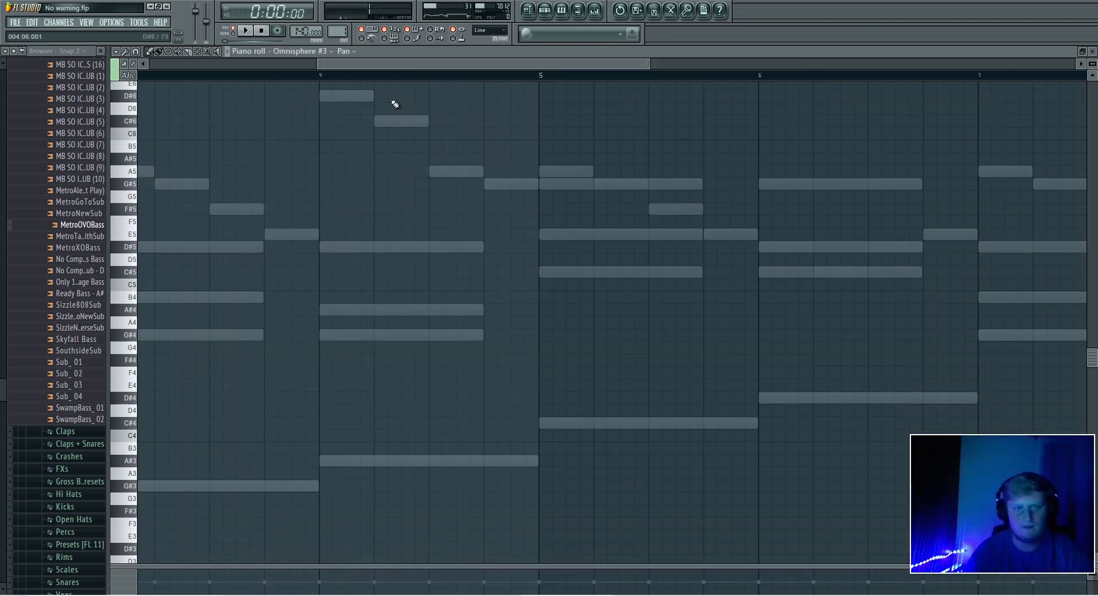
Step: Play Pattern 1 to judge the current Omnisphere #3 patch against the other layers
scroll(368, 81, "down", 2)
scroll(360, 75, "down", 2)
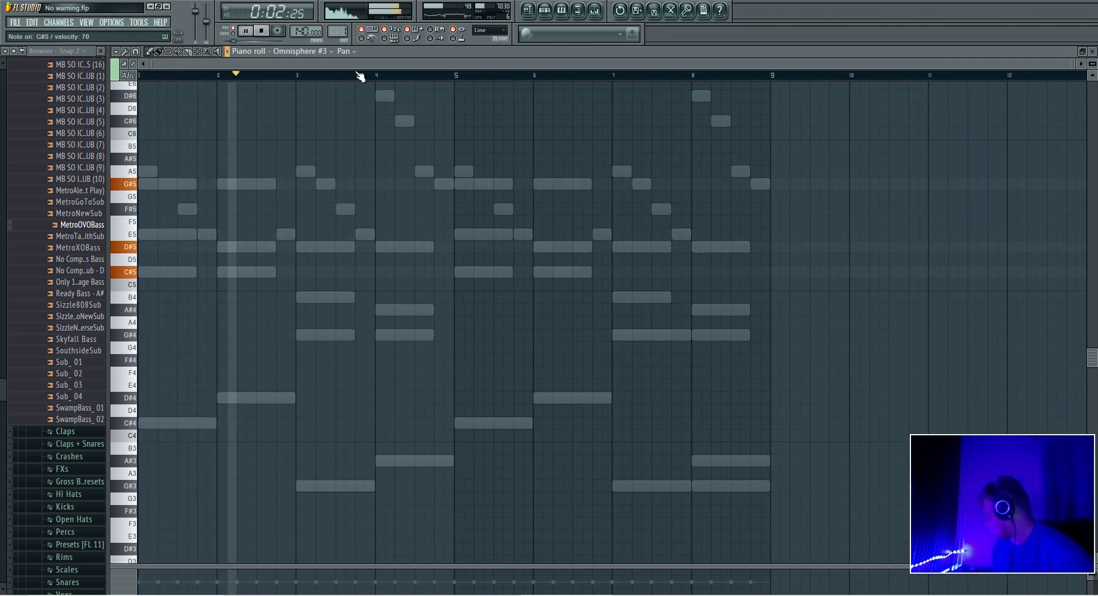
key("space")
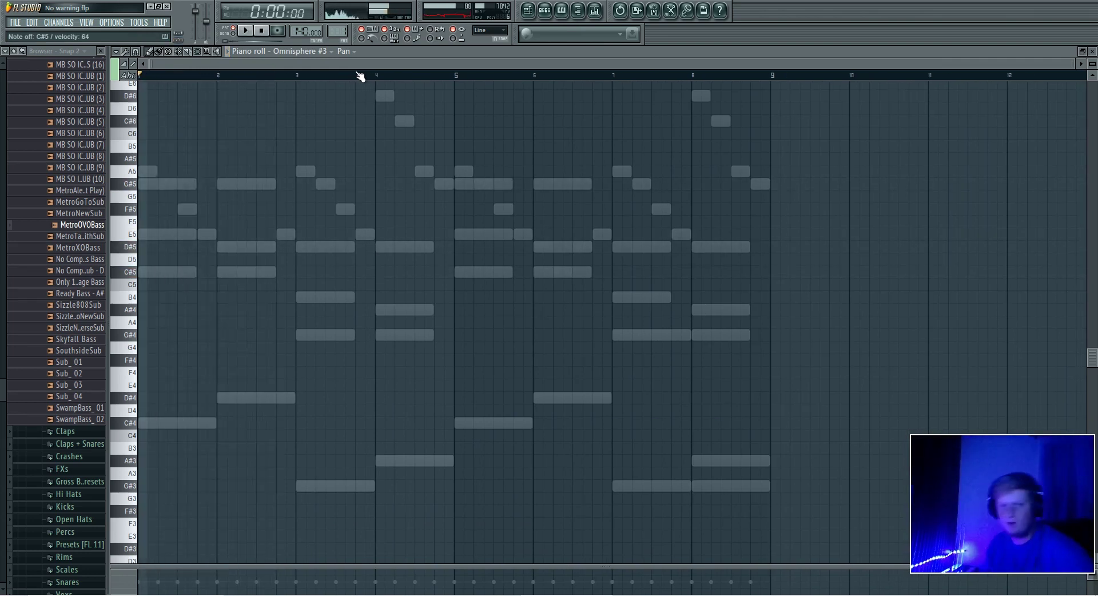
Step: Audition the BELL - Listen and KEY - 01 patches in Omnisphere #3 and load KEY - 11
left_click(549, 14)
left_click(435, 132)
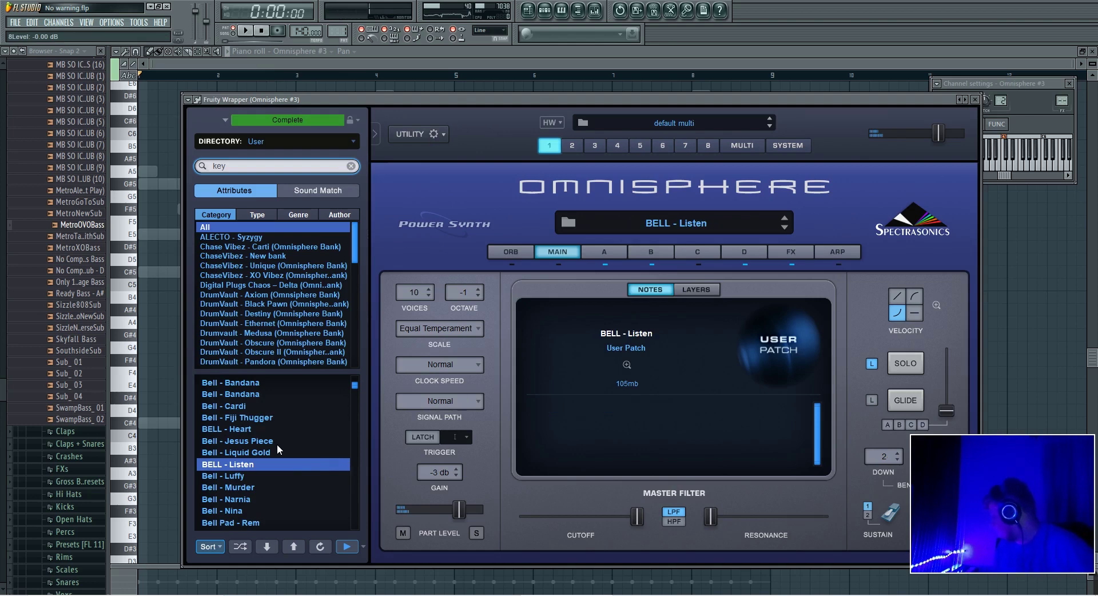
scroll(277, 443, "down", 1)
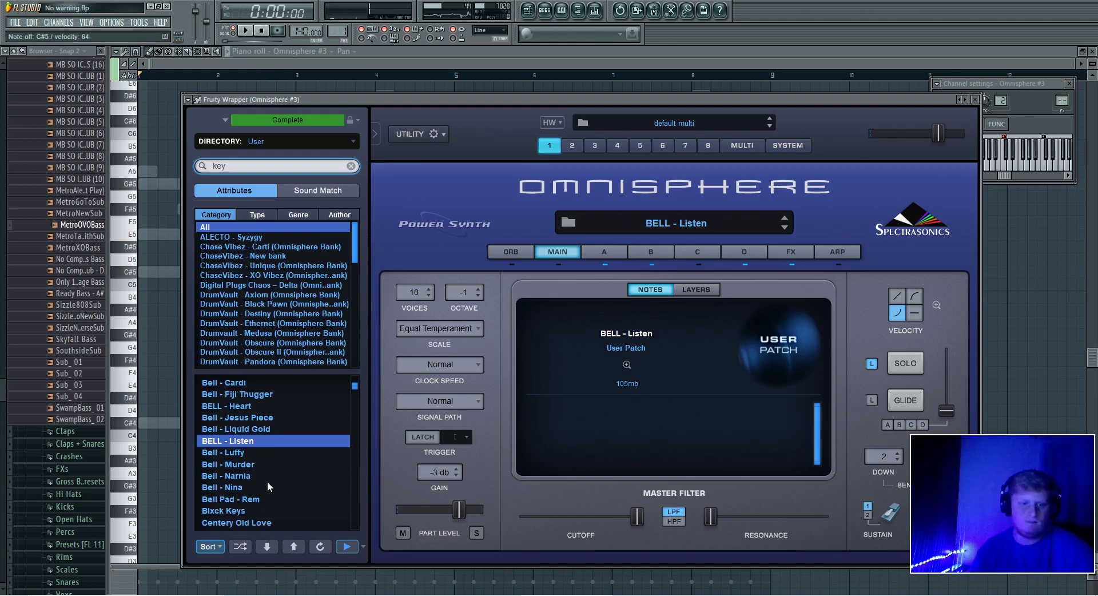
scroll(272, 478, "down", 5)
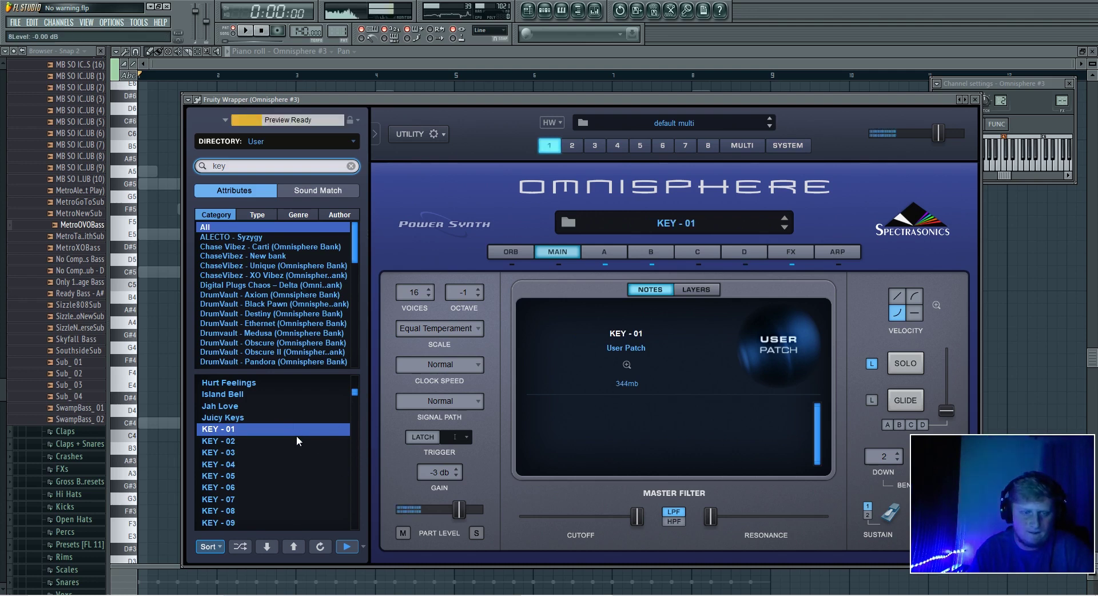
scroll(303, 441, "down", 3)
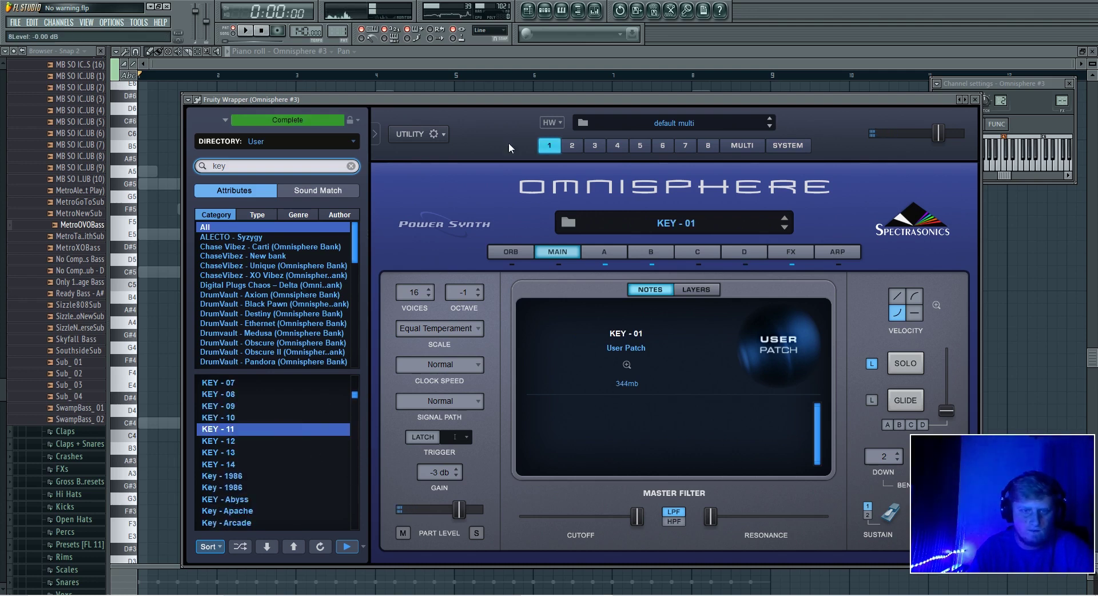
Step: Play Pattern 1 with the KEY - 11 patch, and load Key - Apache in its place
key("F6")
key("space")
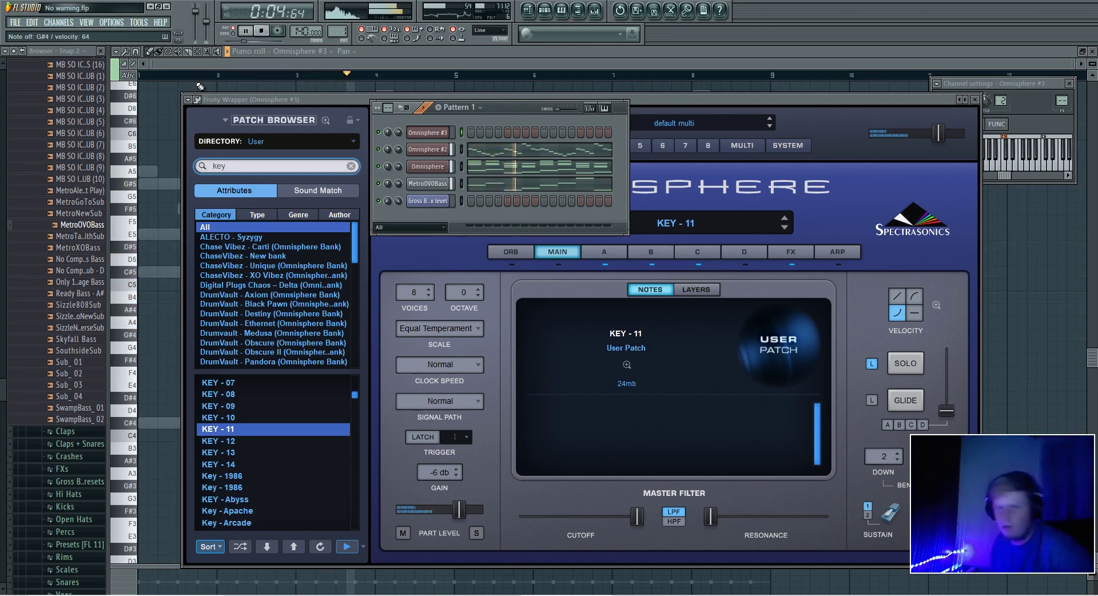
key("space")
key("space")
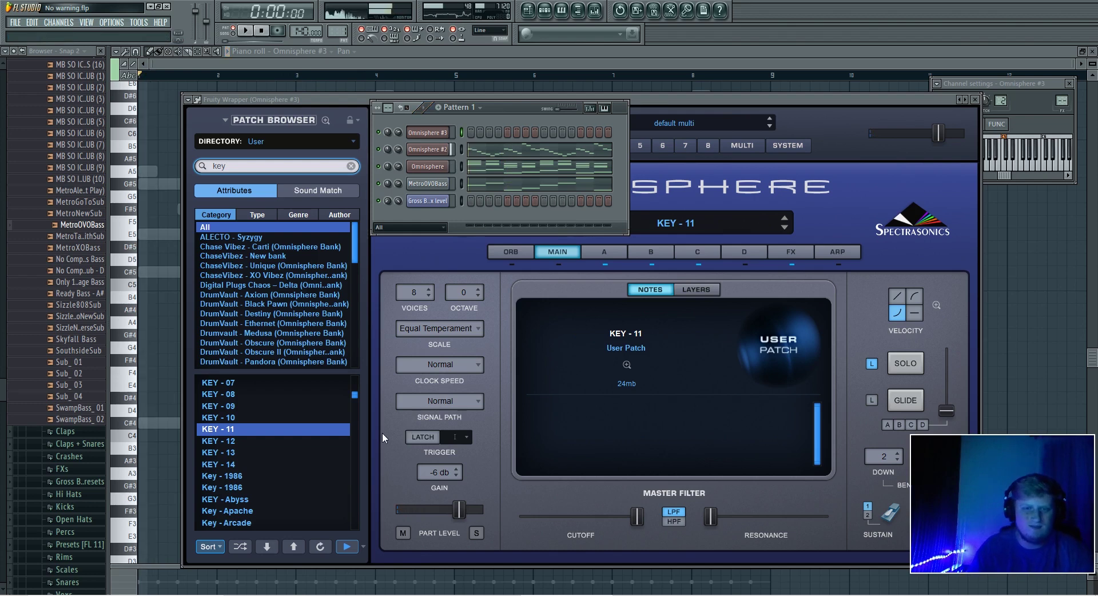
scroll(301, 455, "down", 2)
left_click(301, 464)
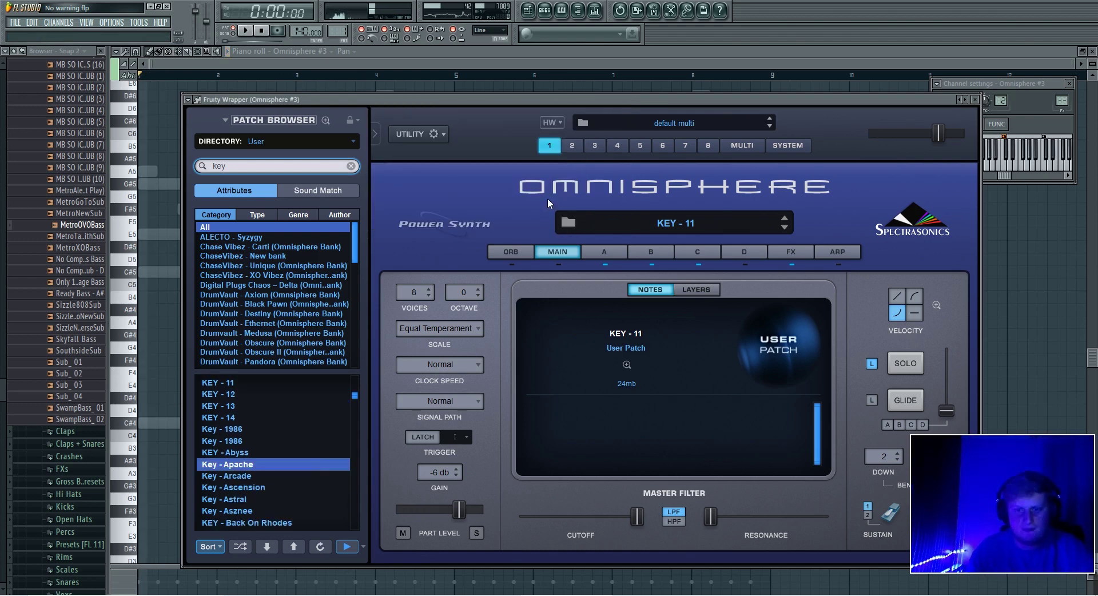
Step: Route the Omnisphere #3 channel to mixer insert 3 and lower that insert's volume fader
key("F9")
left_click(302, 408)
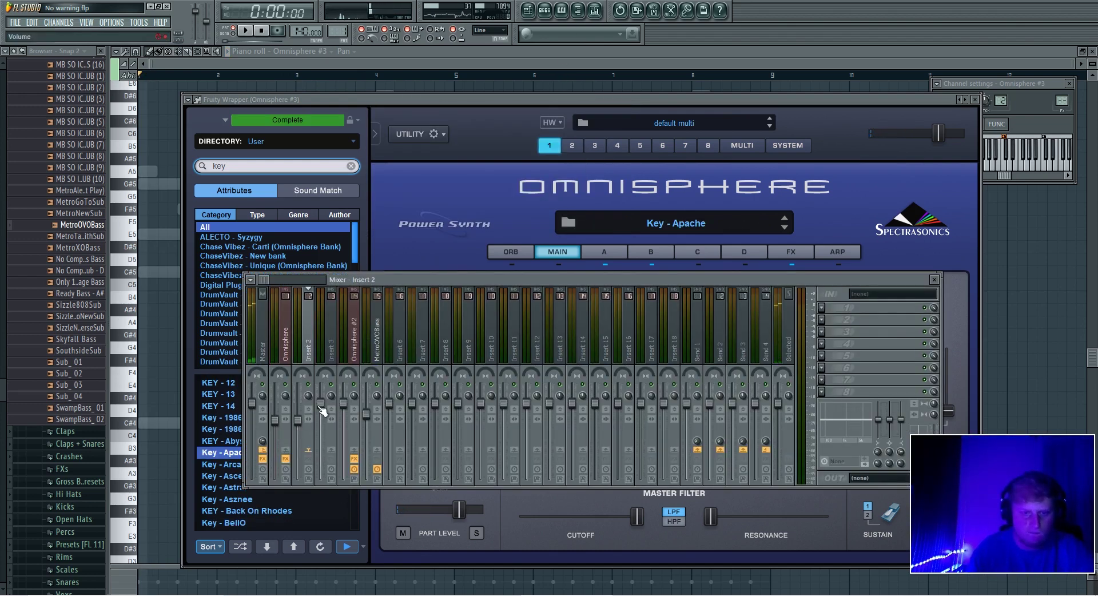
right_click(326, 332)
left_click(459, 330)
left_click(547, 10)
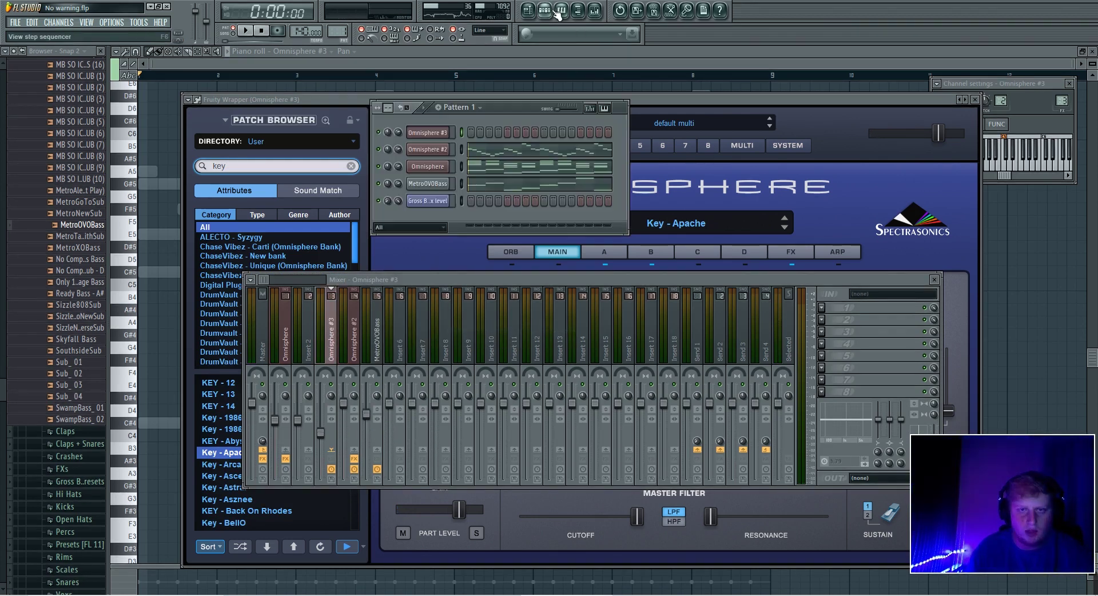
Step: Search Omnisphere #3's User patches for "string" and load the Strings - Bishop patch
left_click(549, 12)
left_click(549, 12)
left_click(280, 176)
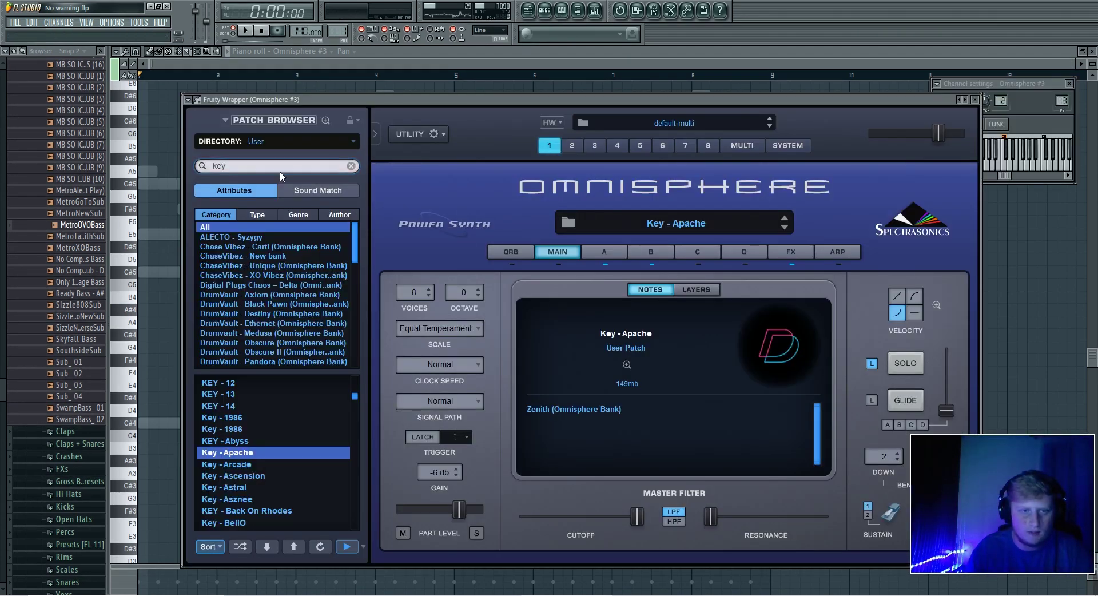
type("string")
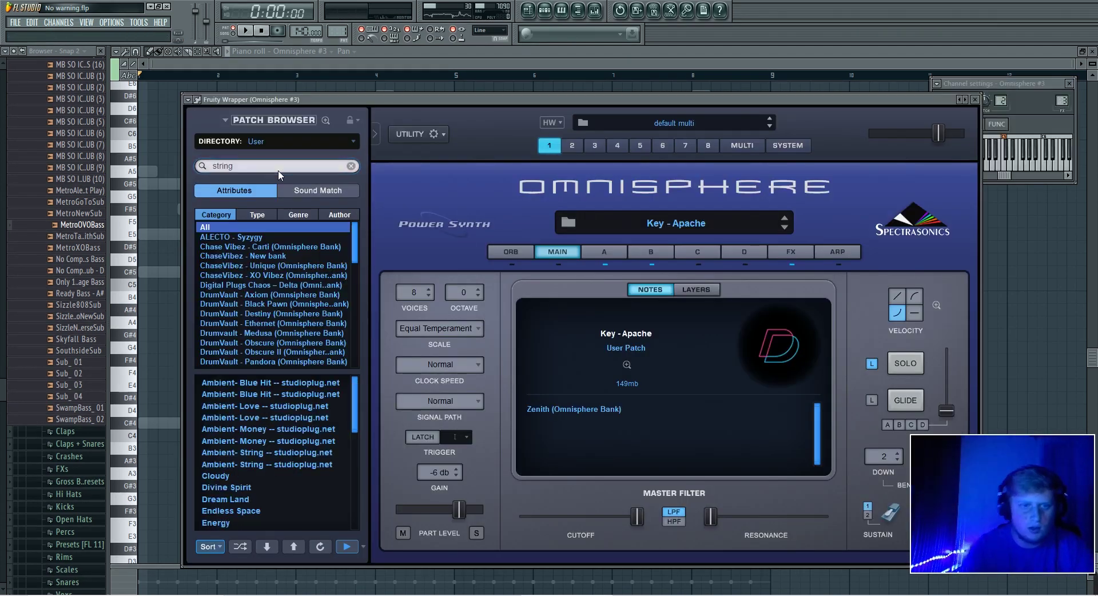
left_click_drag(356, 420, 351, 500)
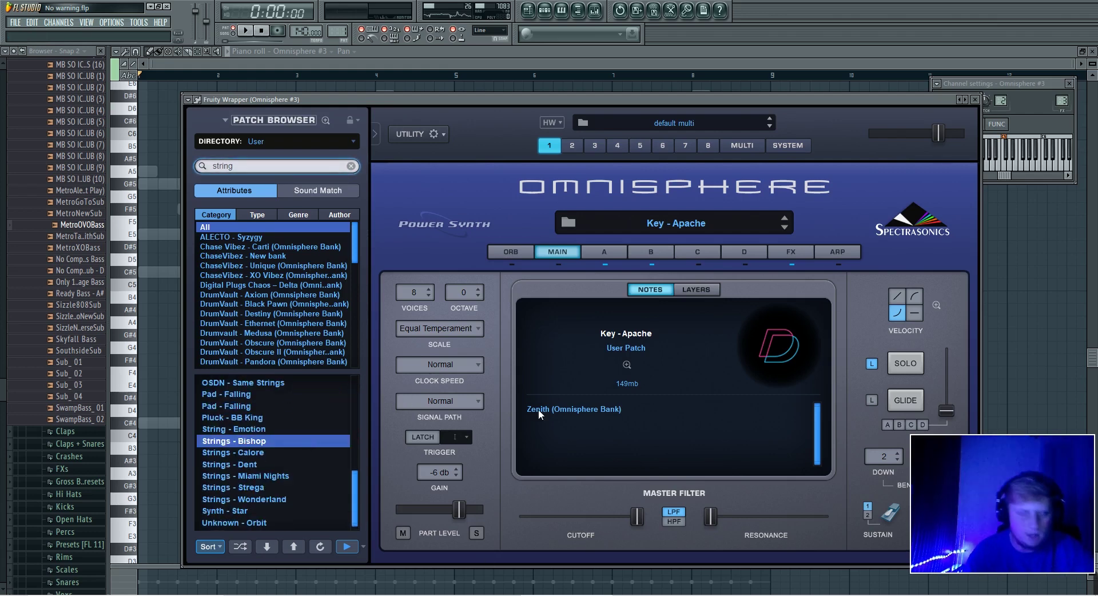
Step: Open the Omnisphere #3 piano roll in Pattern 1 at its opening bars
left_click(542, 16)
right_click(449, 127)
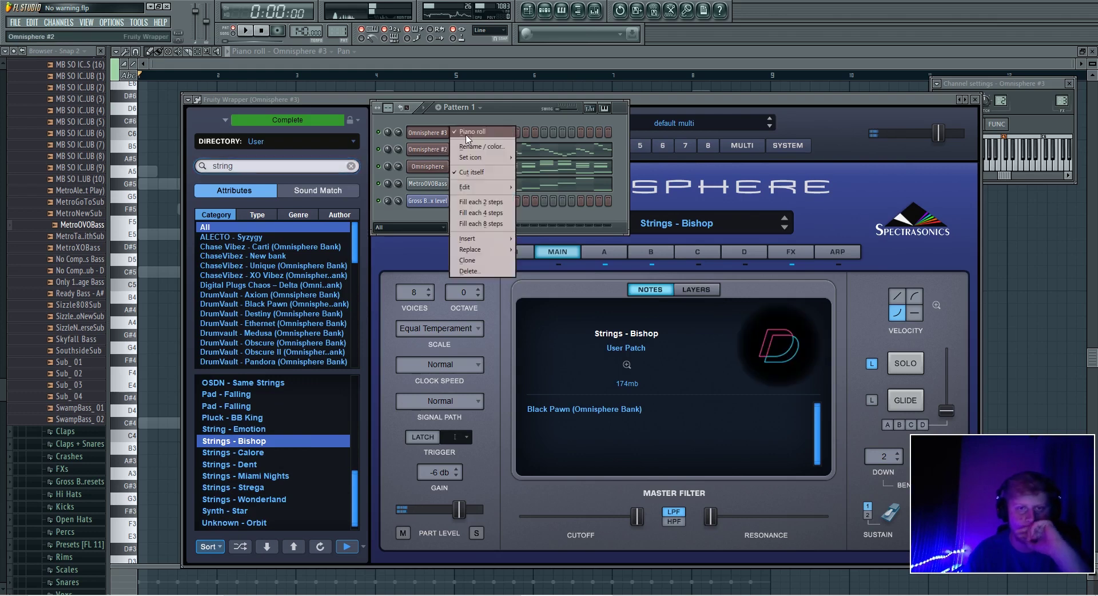
left_click(474, 131)
scroll(443, 76, "down", 5)
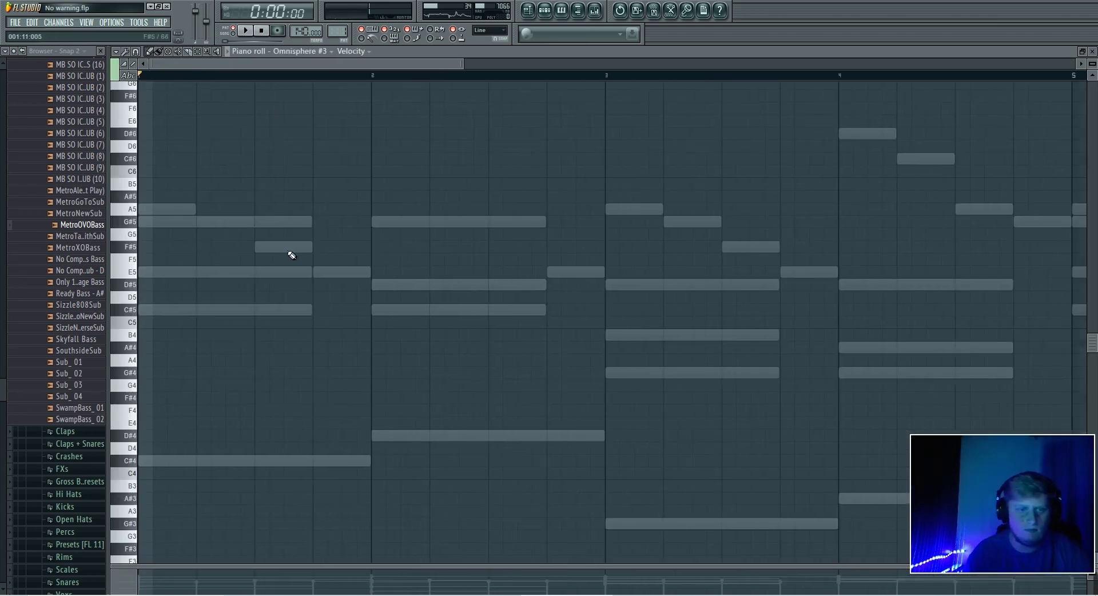
Step: Play the pattern repeatedly to rehearse the string part over the existing chords
key("space")
key("space")
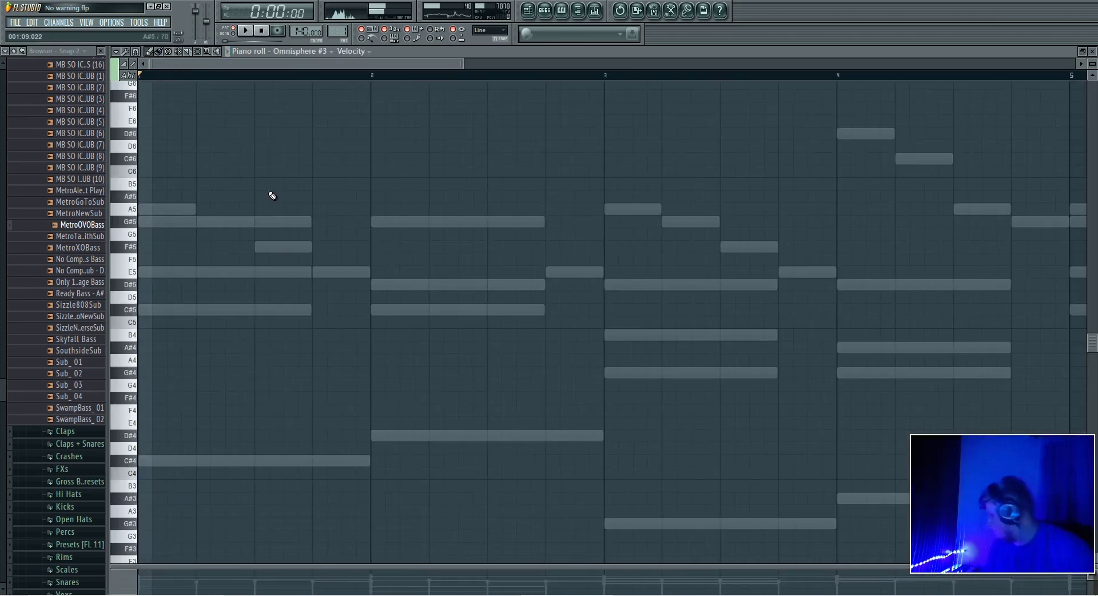
key("space")
key("space")
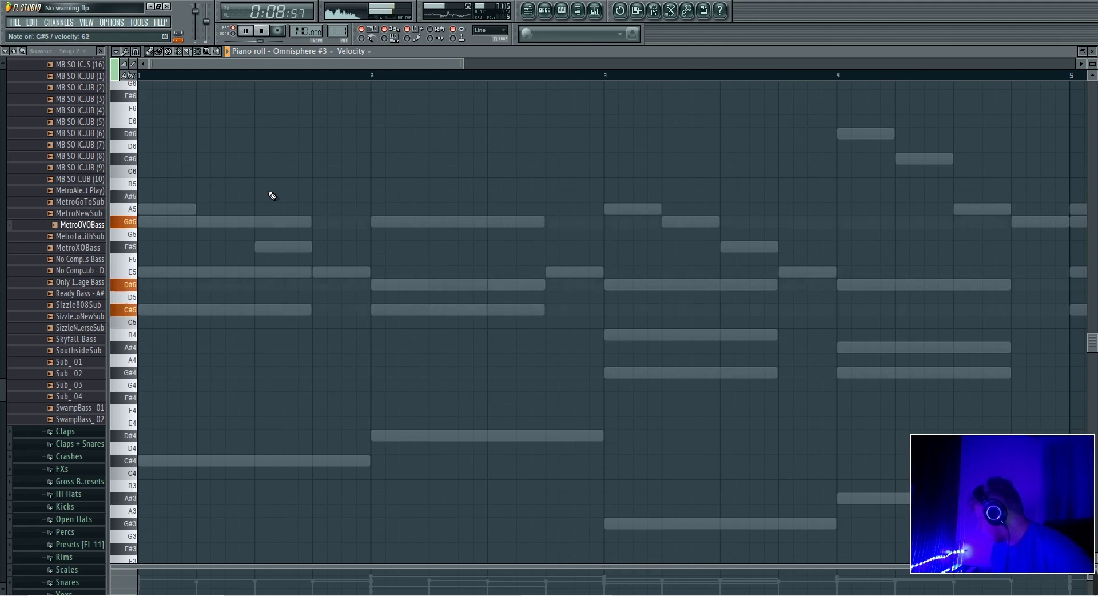
key("space")
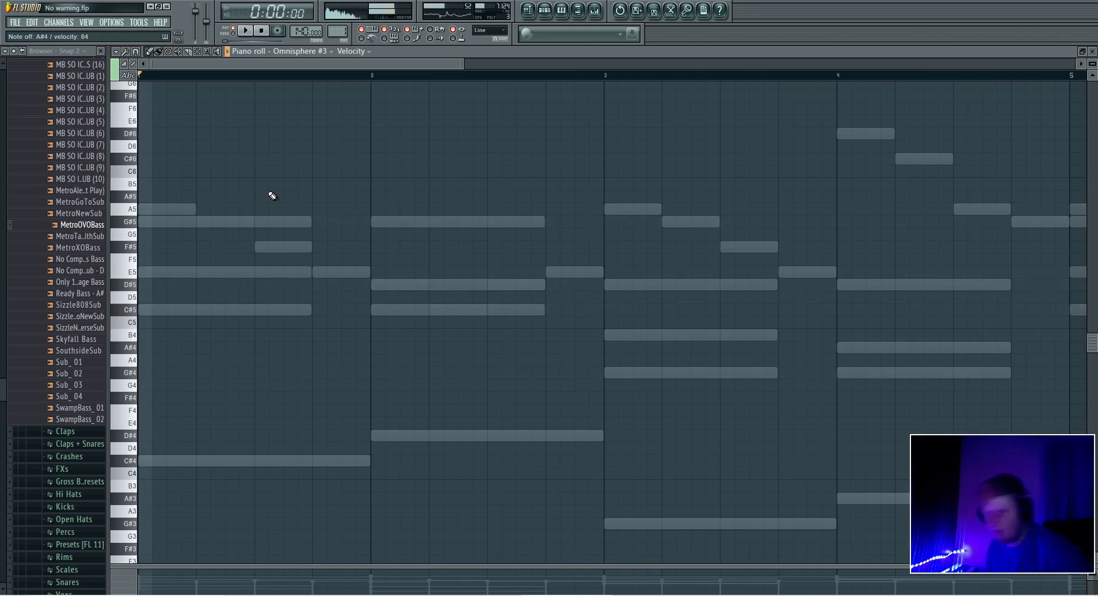
Step: Record short string chord stabs live into the Omnisphere #3 piano roll over bars 1 to 4
scroll(337, 67, "down", 2)
left_click(282, 31)
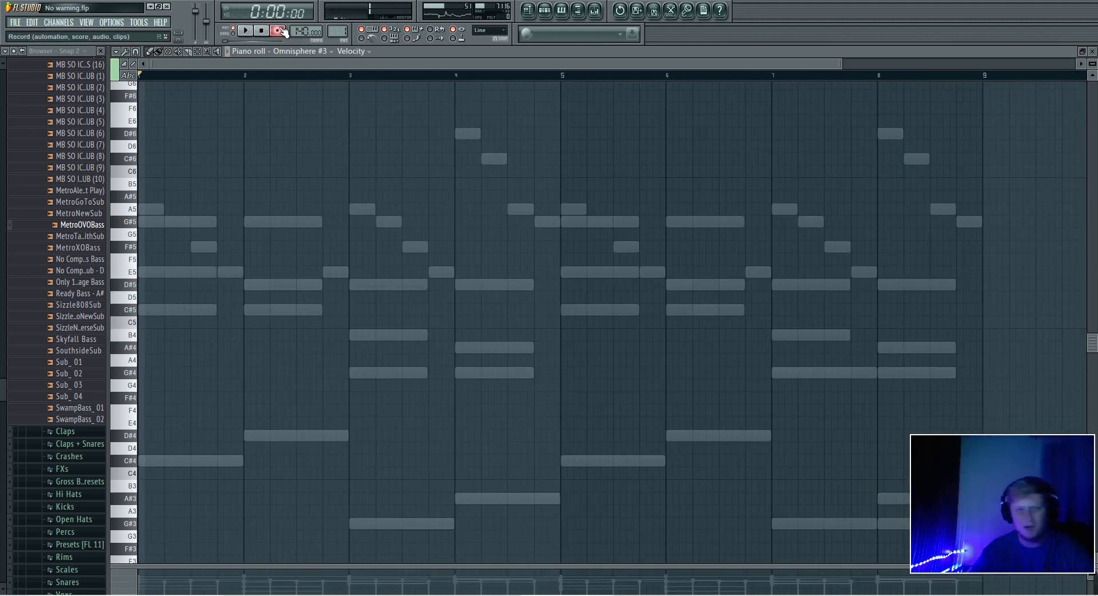
key("space")
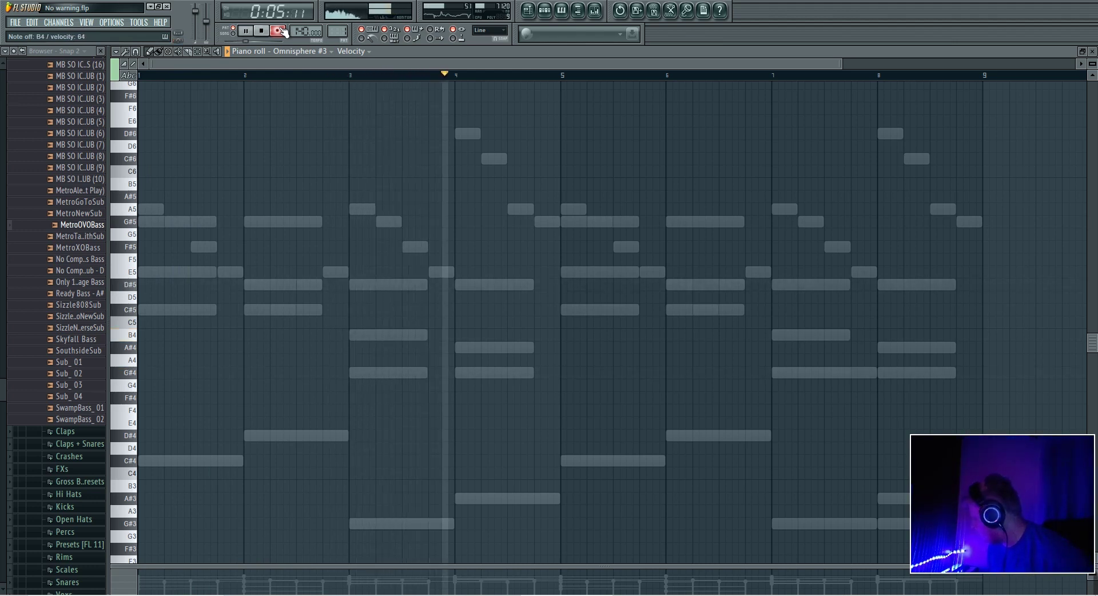
key("space")
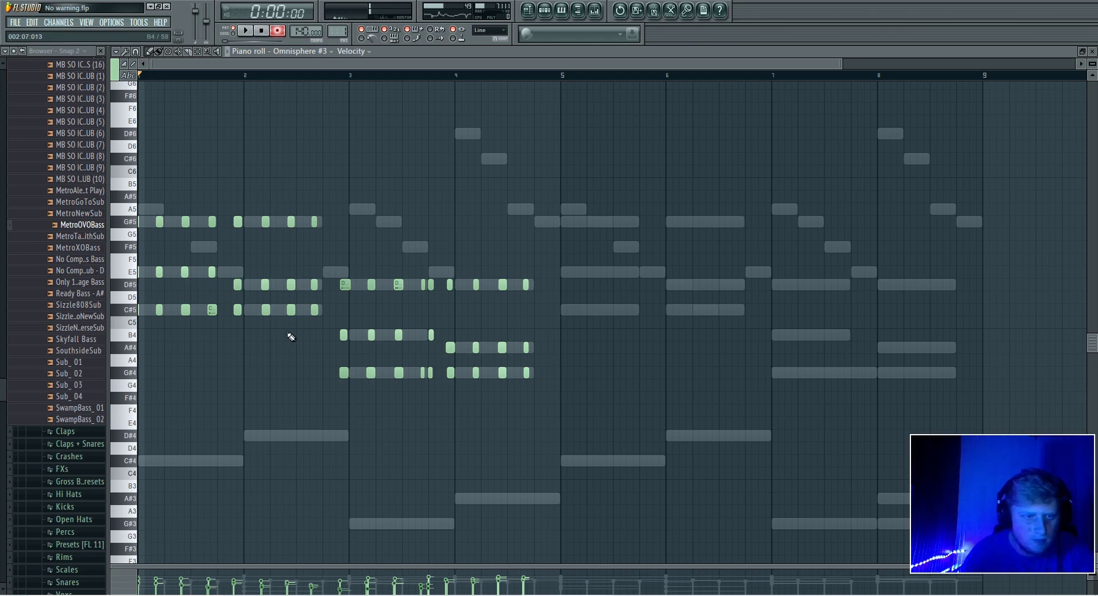
Step: Quantize the start times of the recorded string stabs and play the pattern to check the timing
key("ctrl+q")
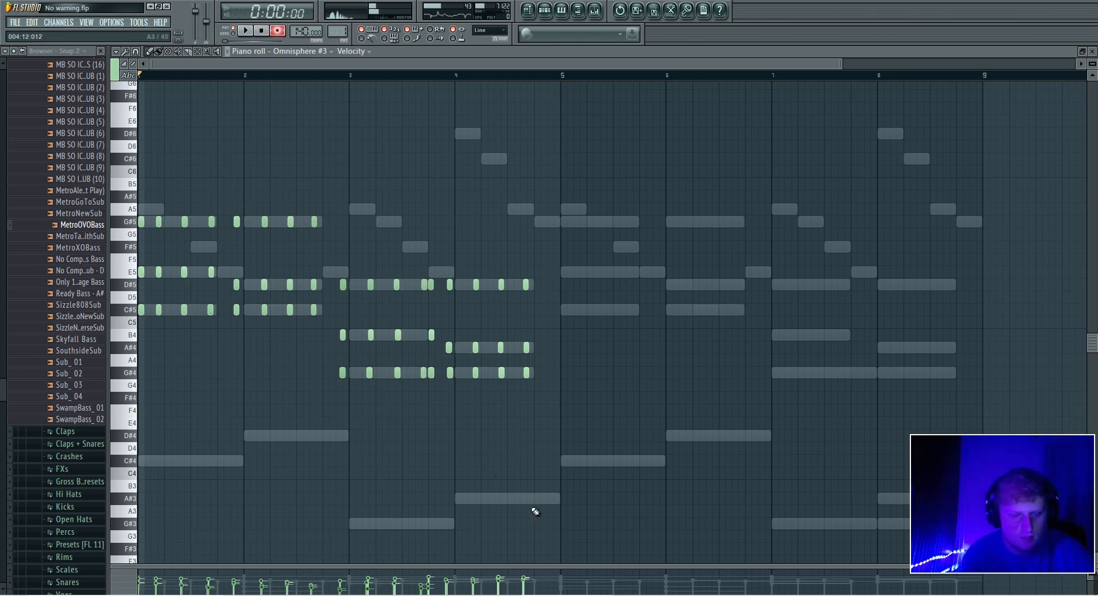
key("alt+q")
left_click(606, 363)
key("space")
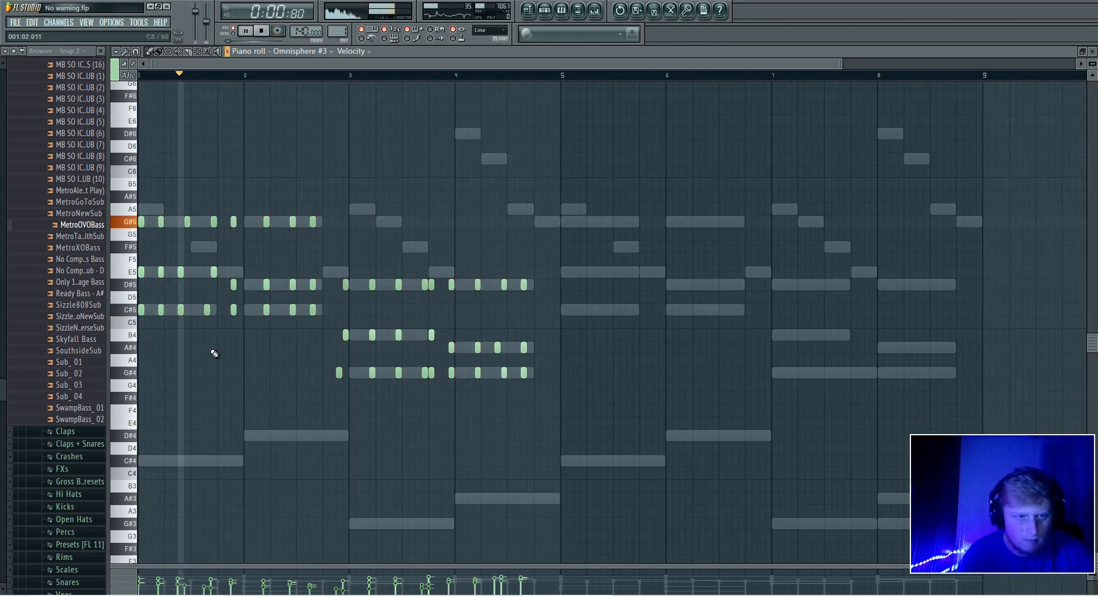
key("space")
Step: Shift bar 1's stabs after the first slightly later, and delete the uneven stabs from bar 1's second half through bar 2
left_click_drag(227, 342, 151, 176)
left_click_drag(161, 223, 168, 223)
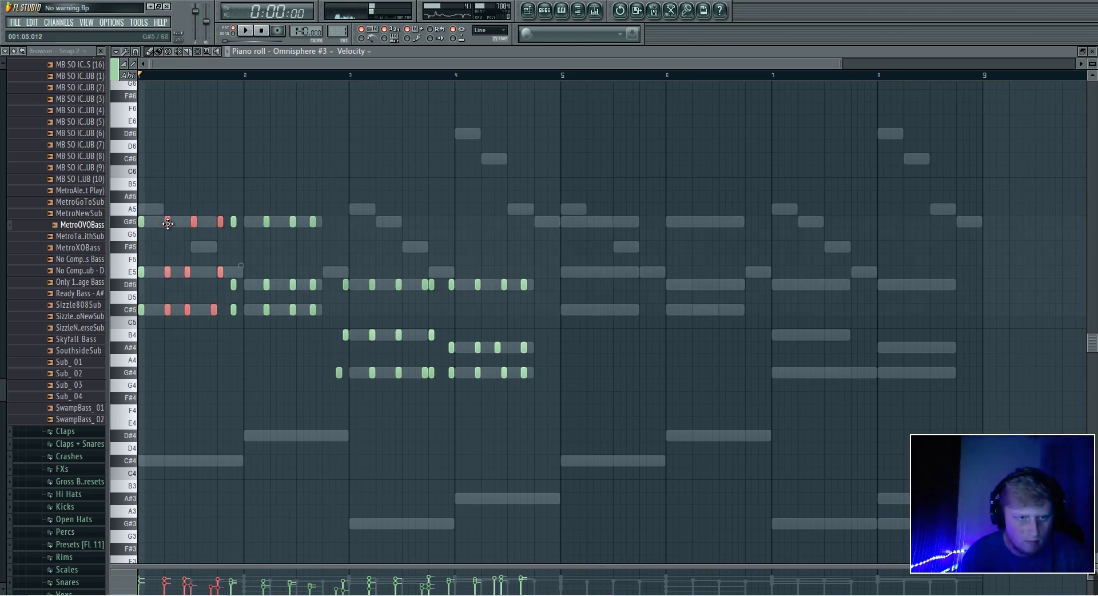
left_click_drag(233, 327, 197, 200)
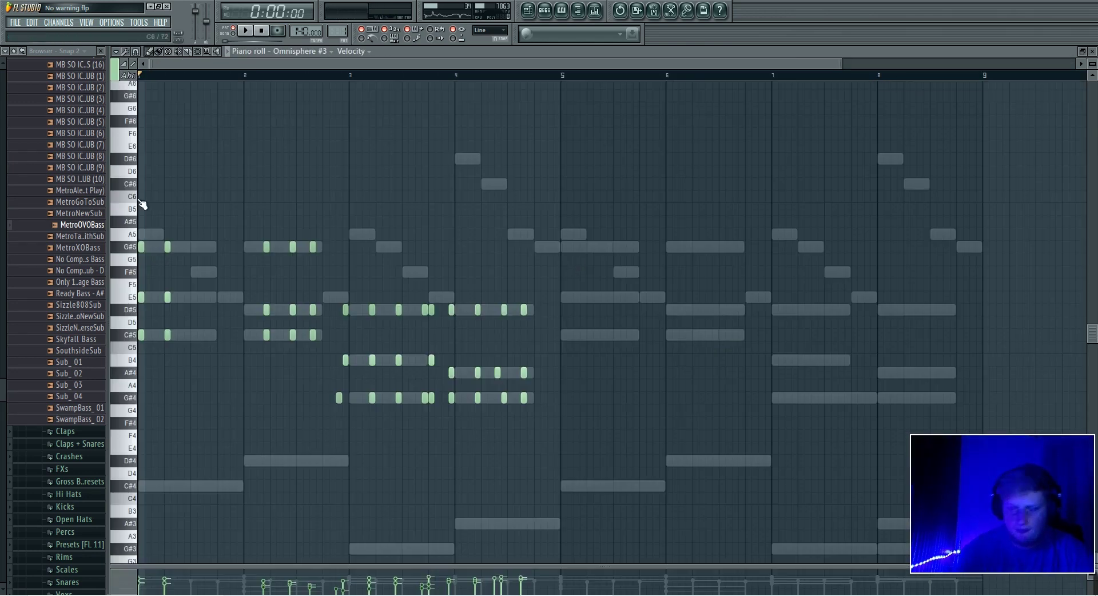
left_click_drag(321, 366, 209, 153)
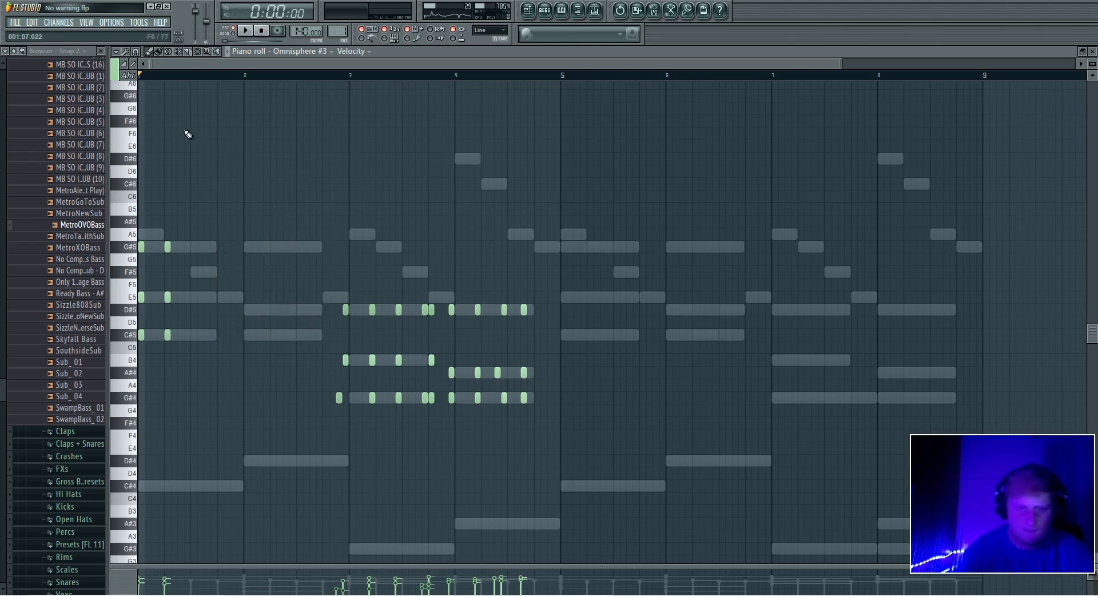
Step: Duplicate the two opening stabs to fill bar 1, and duplicate the completed bar into bar 2
key("ctrl+b")
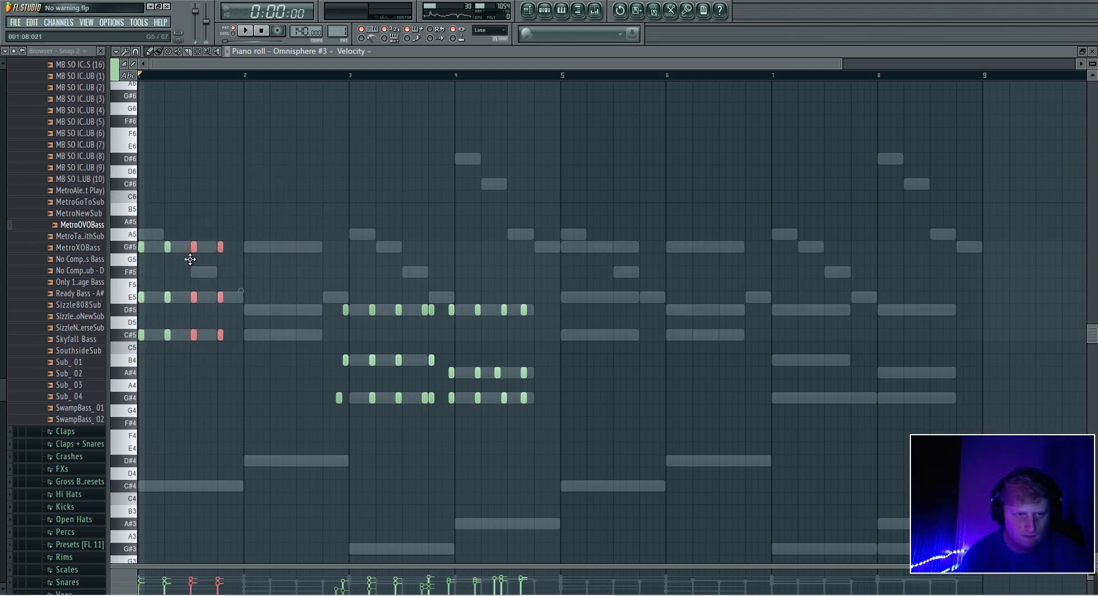
key("space")
key("space")
key("ctrl+b")
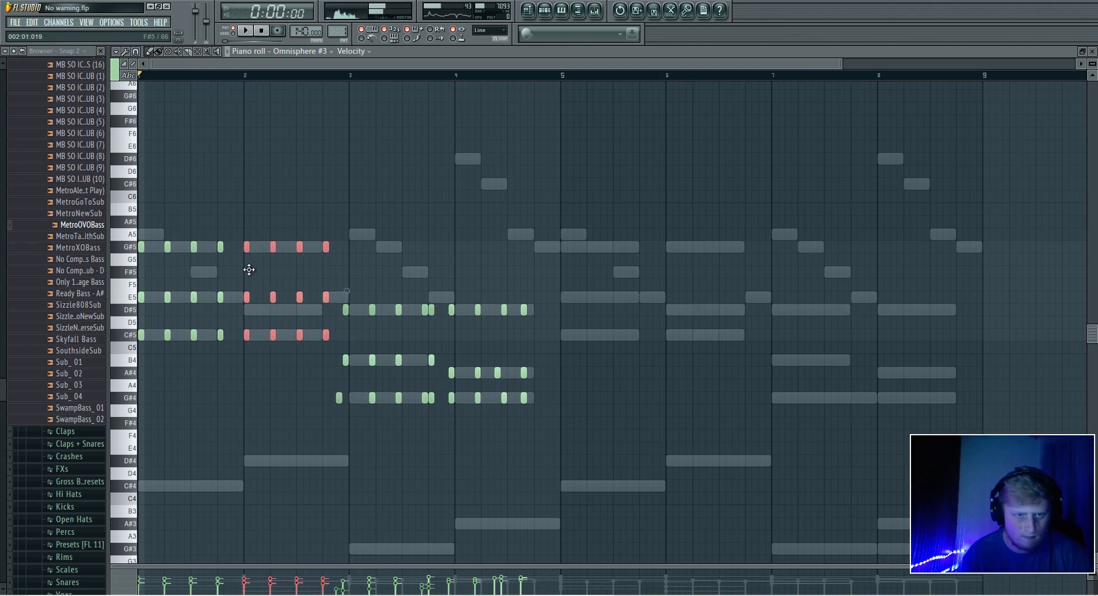
Step: Lower the first three E5 notes in bar 2 to D#5 and play back the result
left_click_drag(330, 300, 310, 311)
key("space")
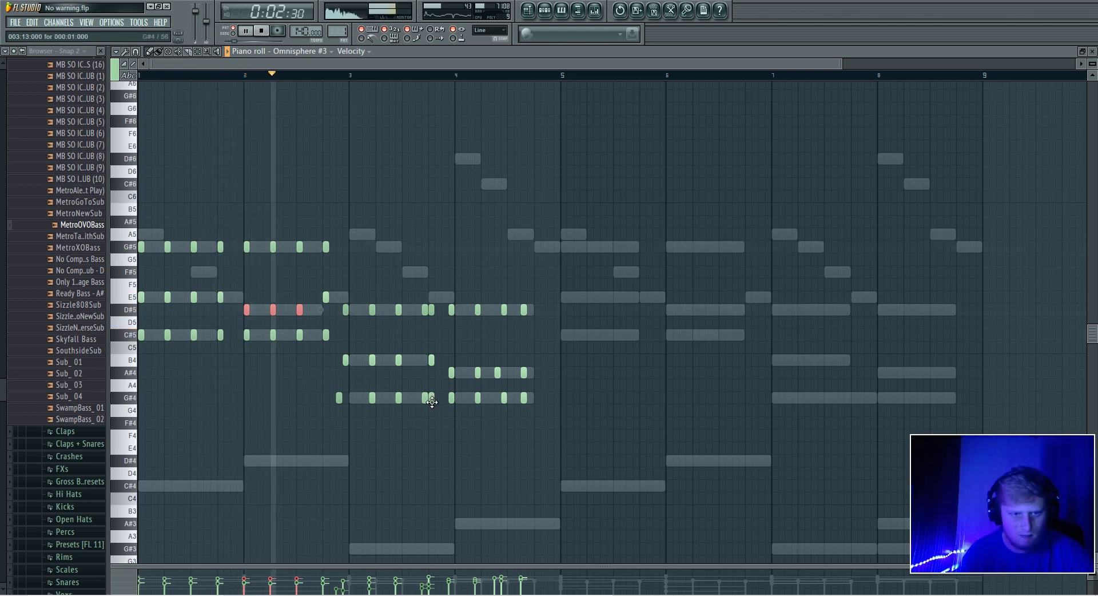
key("space")
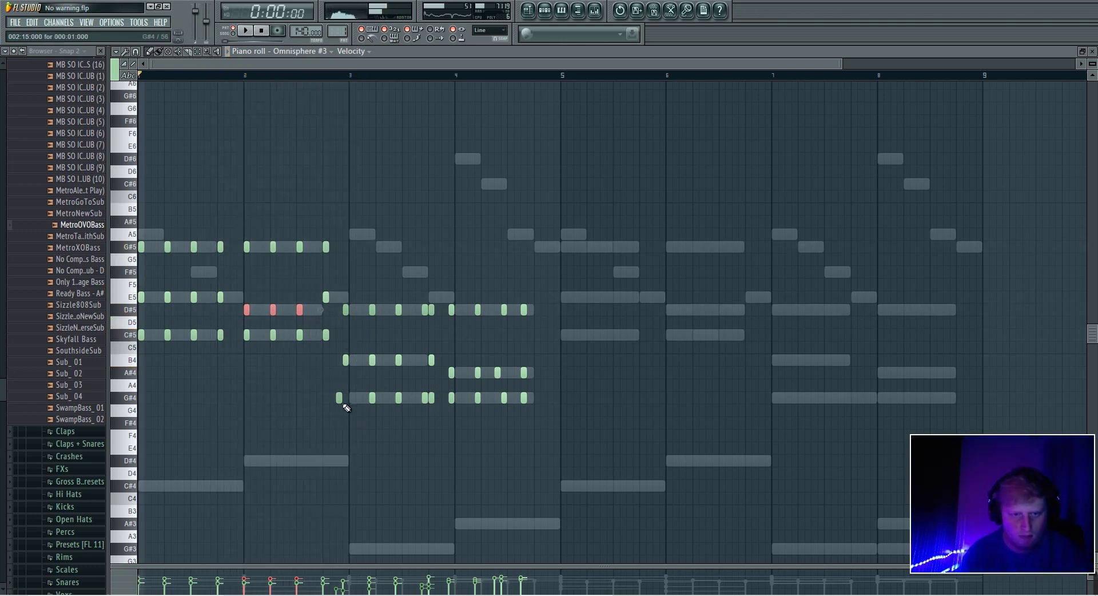
Step: Move the remaining stabs to start on bar 3 and 4 downbeats, and delete the uneven ones after bar 3's second stab
left_click_drag(629, 454, 352, 314)
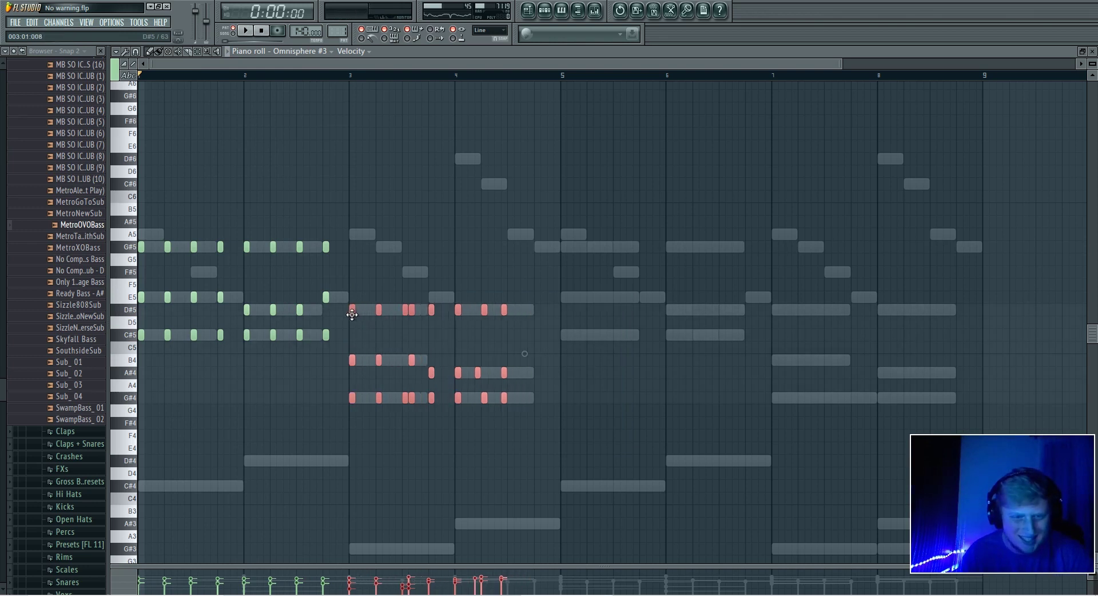
right_click(412, 398)
left_click_drag(403, 428, 331, 279)
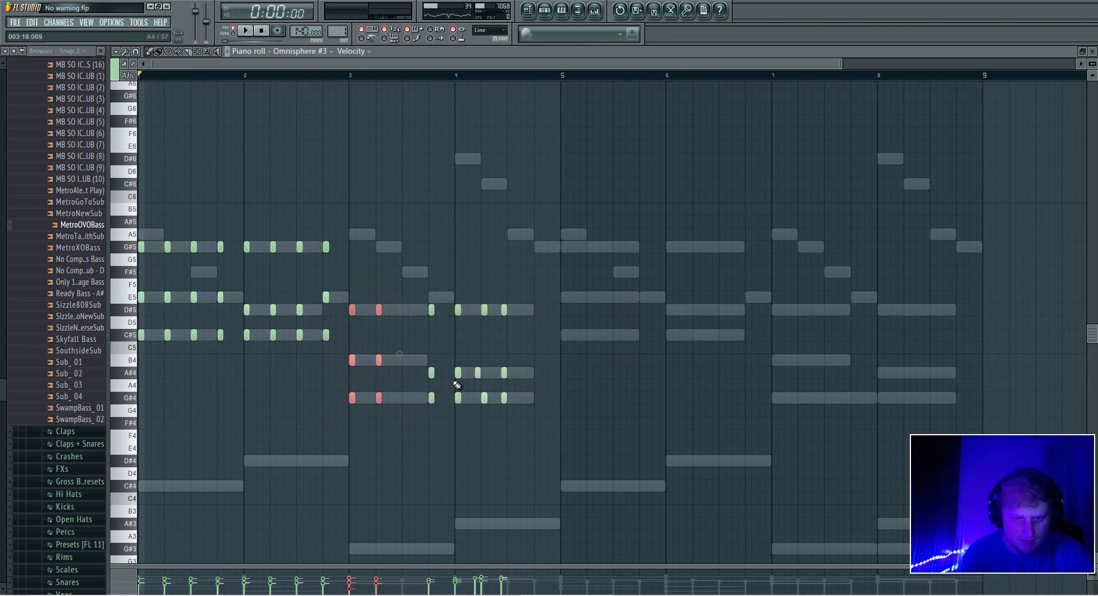
right_click(433, 395)
Step: Fill bar 3 with copies of its first two stabs and raise the last stab's D#5 note to E5 during playback
key("space")
left_click_drag(412, 428, 430, 297)
Step: Replace bar 4's uneven stabs with a copy of bar 3's four stabs
left_click(450, 323, "ctrl")
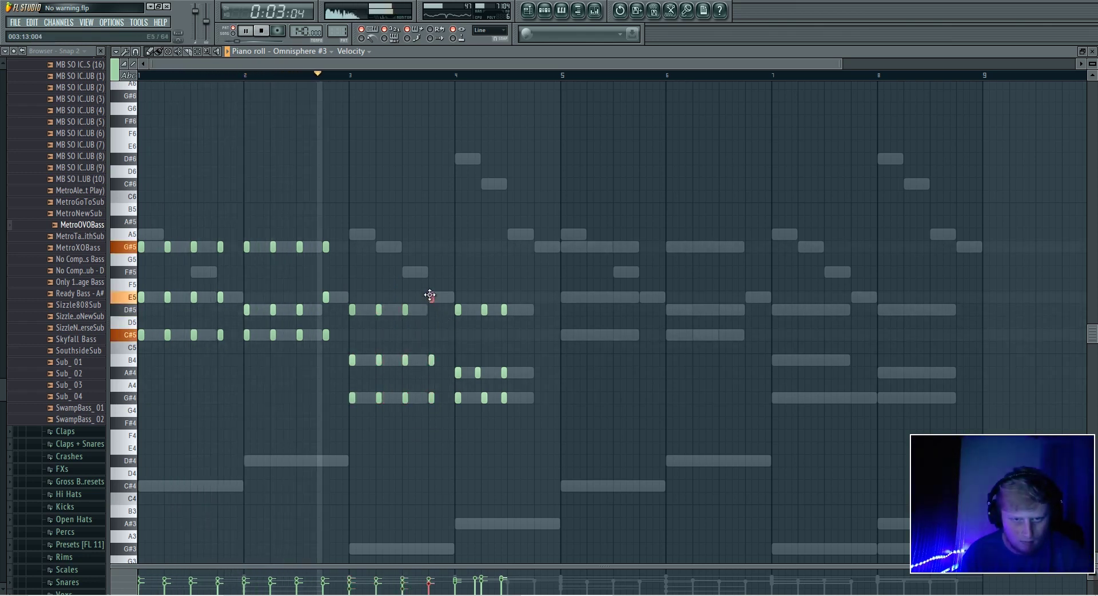
left_click_drag(567, 421, 463, 293)
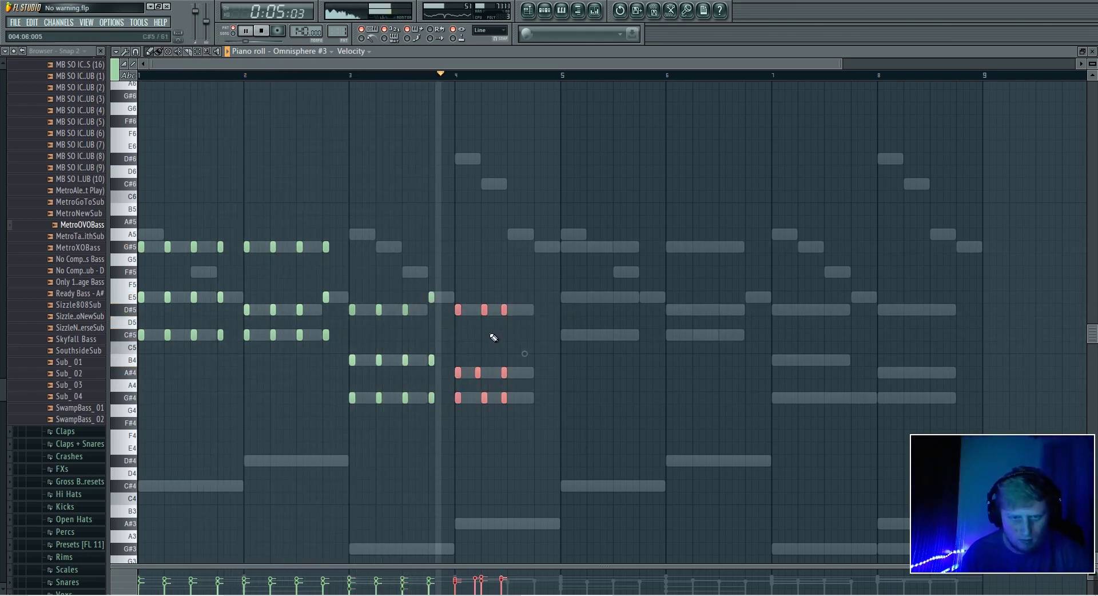
key("space")
key("Delete")
left_click_drag(518, 454, 459, 336)
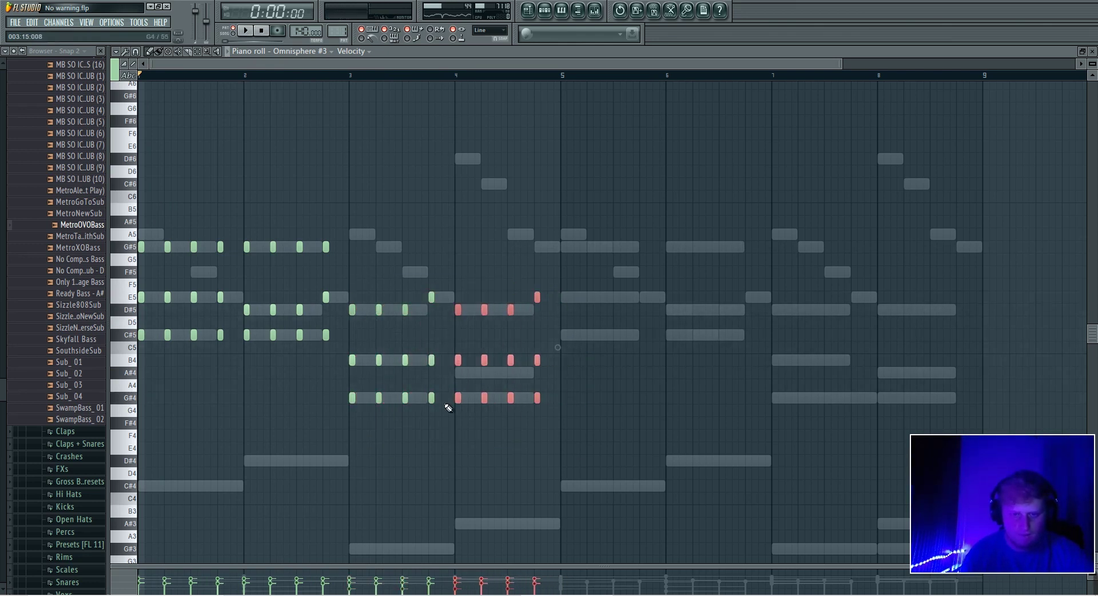
left_click_drag(465, 426, 431, 331)
left_click_drag(439, 410, 439, 384)
left_click_drag(435, 289, 436, 286)
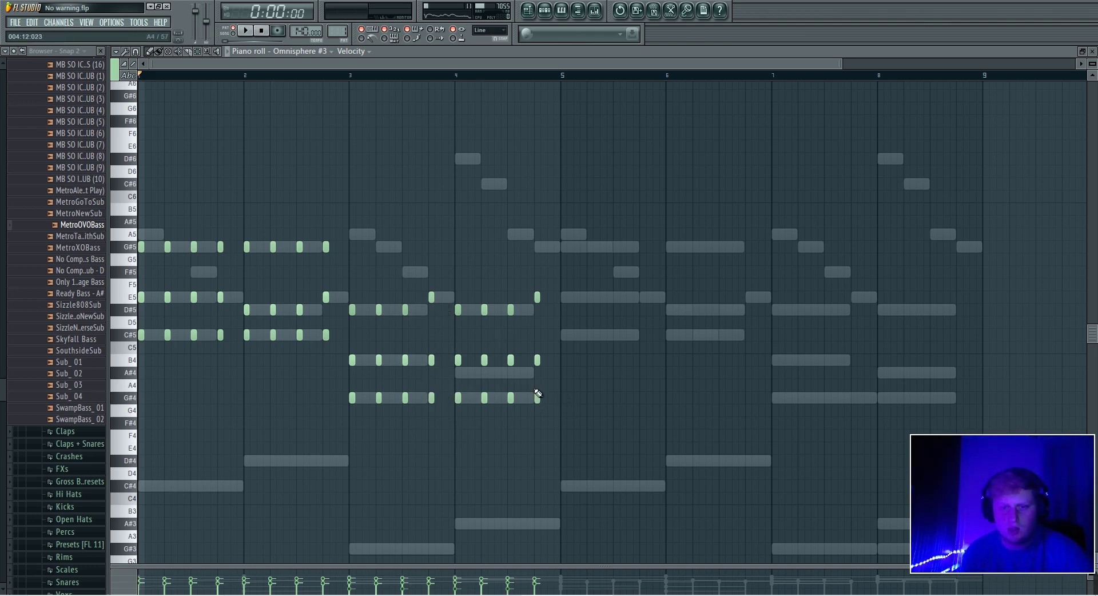
Step: Lower bar 4's B4 notes to A#4 and its last stab's E5 note to D#5 during playback
key("space")
left_click_drag(524, 354, 458, 373)
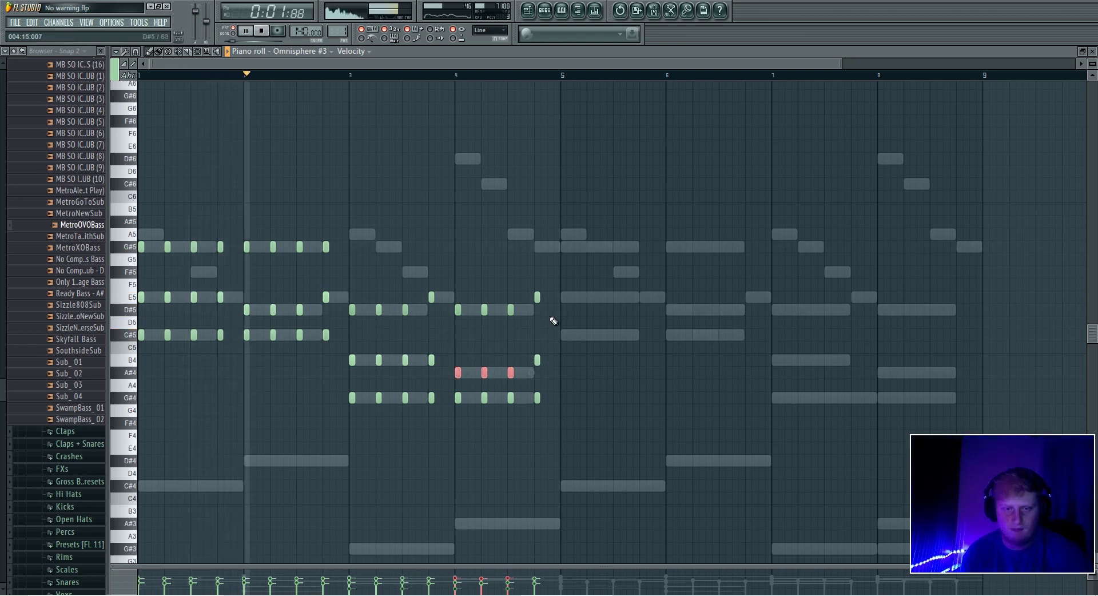
left_click_drag(552, 320, 531, 293)
left_click(536, 373)
right_click(537, 361)
left_click(537, 309)
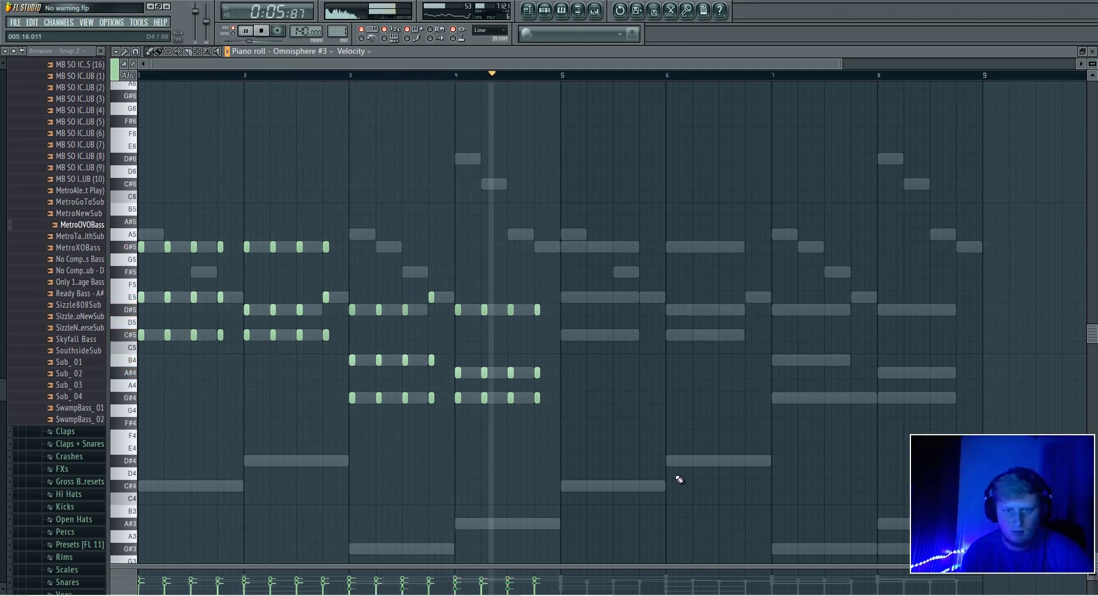
Step: Duplicate the full four-bar stab pattern into bars 5 to 8
key("ctrl+a")
key("space")
left_click_drag(142, 247, 559, 273)
left_click(612, 359, "ctrl")
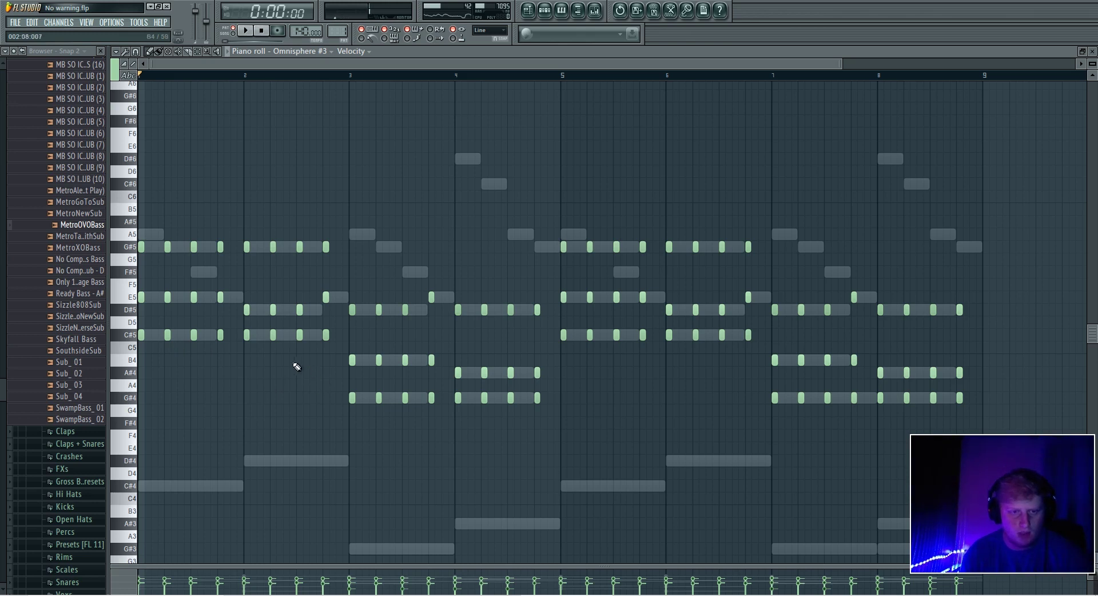
Step: Turn bars 1 to 4 into sustained legato chords by deleting the repeated stabs, and fill bars 5 to 8 with the same chords
left_click_drag(239, 351, 166, 215)
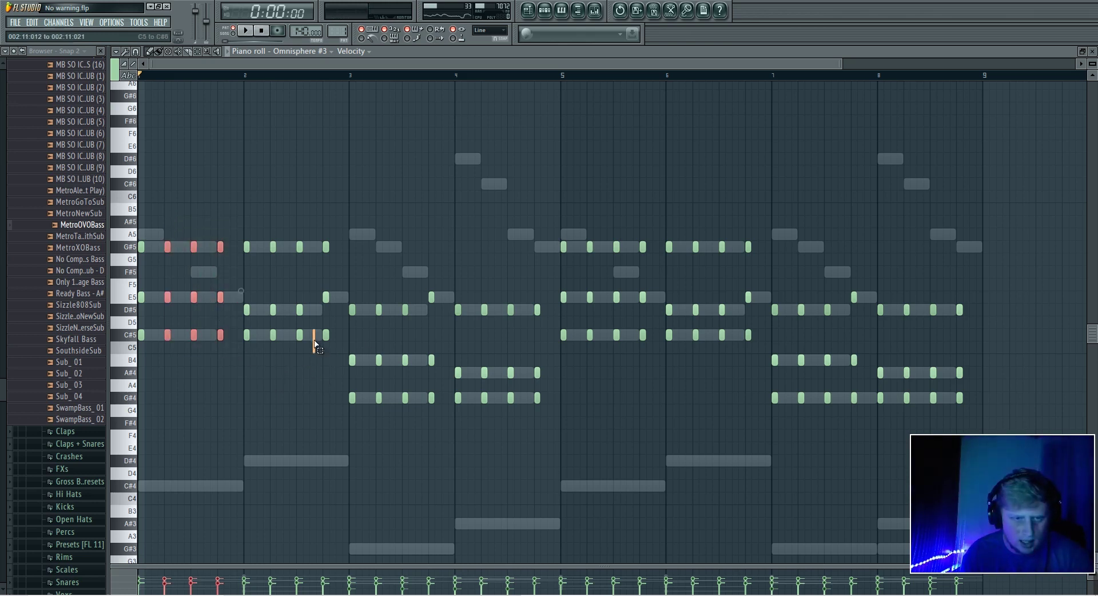
left_click_drag(314, 340, 277, 233)
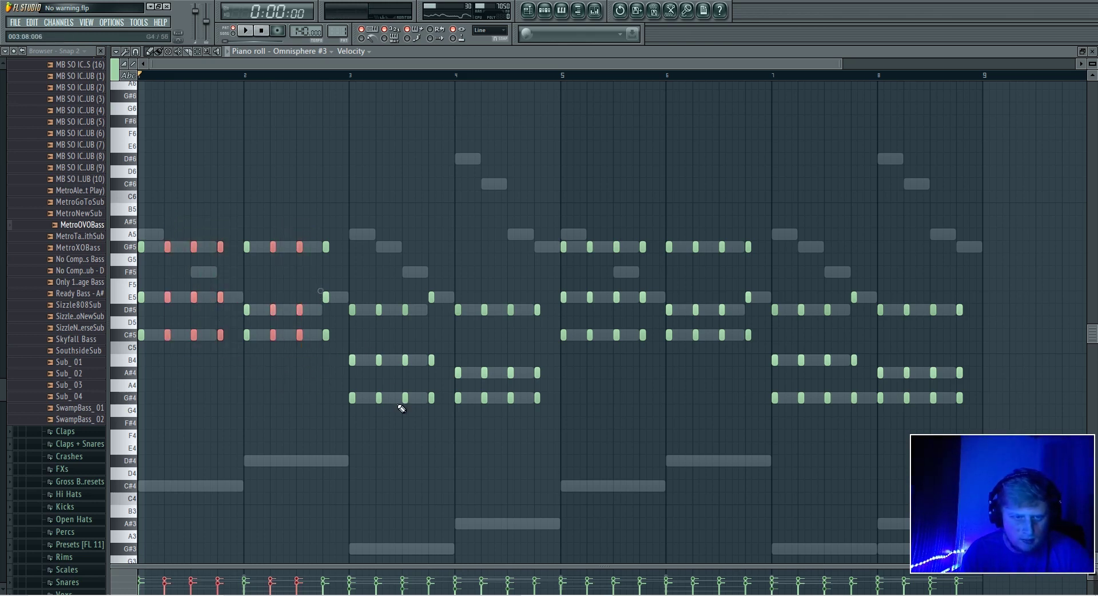
left_click_drag(416, 403, 370, 305)
left_click_drag(523, 415, 479, 316)
left_click_drag(561, 416, 525, 305)
key("Delete")
key("ctrl+l")
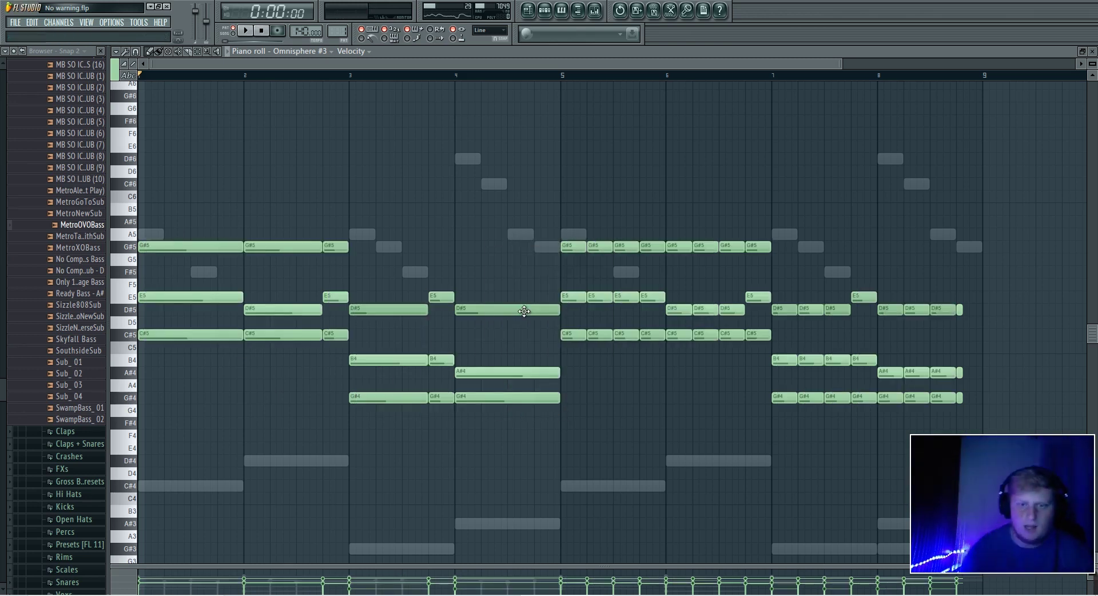
left_click_drag(1000, 417, 586, 90)
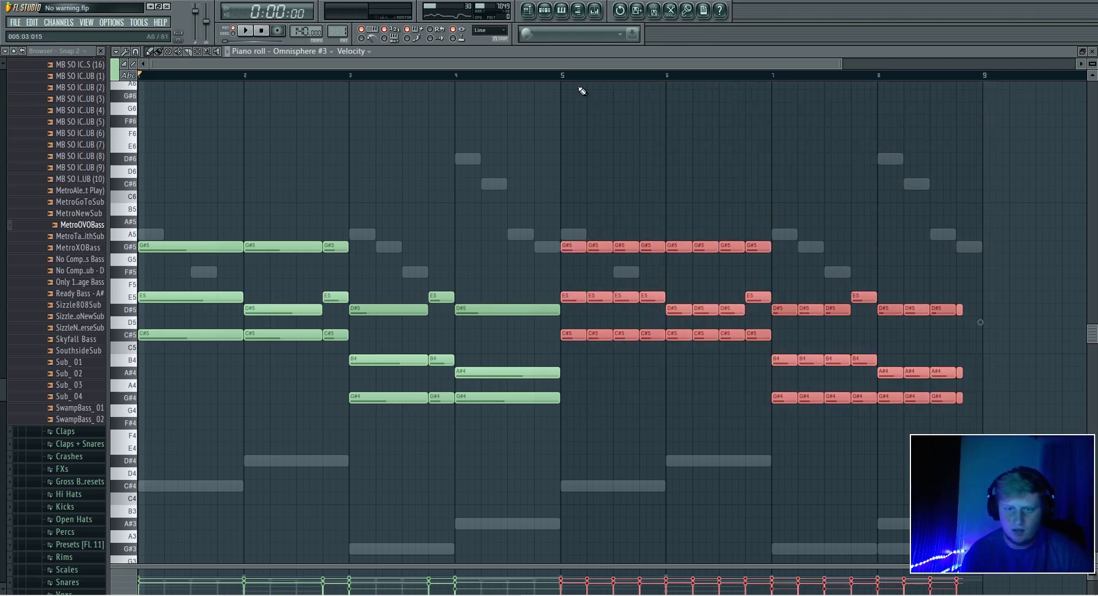
key("ctrl+l")
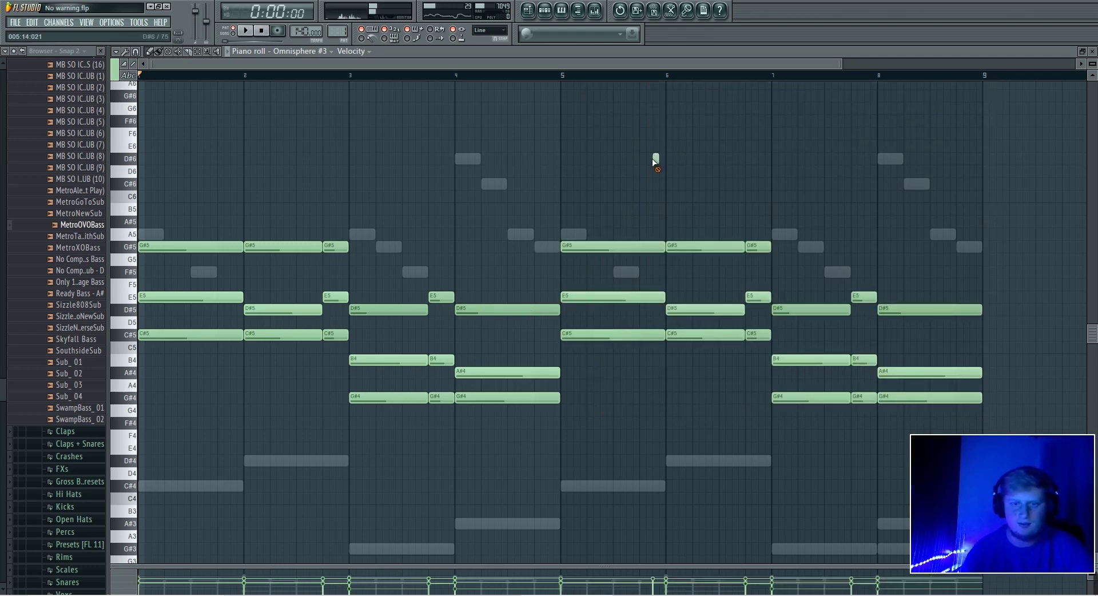
Step: Start playback and switch on the arpeggiator of Omnisphere #3's Strings - Bishop patch
left_click(542, 10)
key("space")
left_click(442, 135)
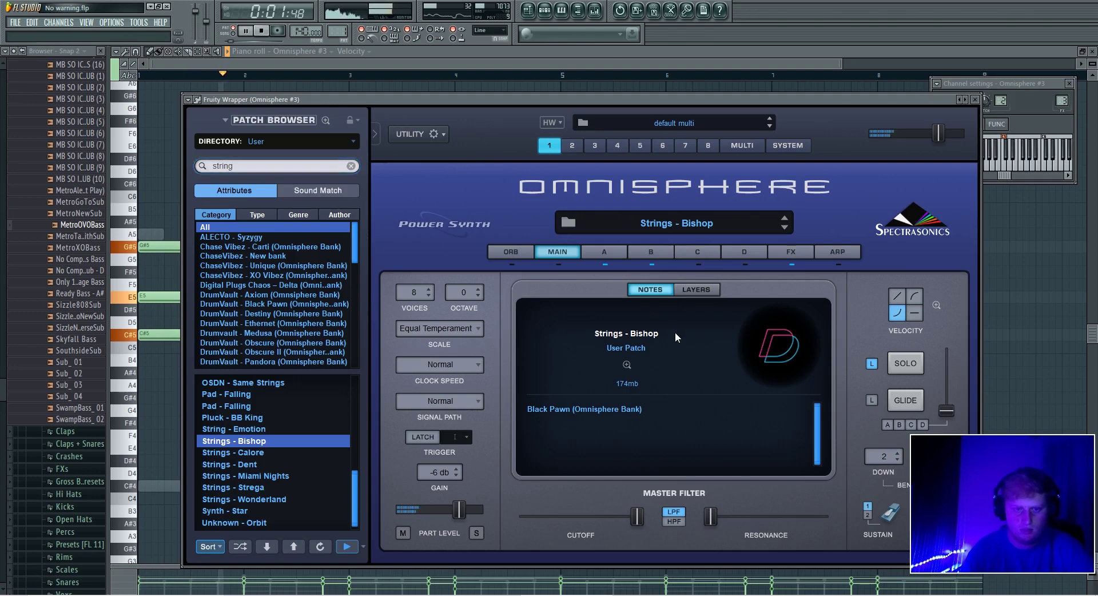
left_click(837, 252)
Step: Try the chordal arpeggiator presets CHORD - Left Of Enough, CHORD - Offbeat Eighths and CHORD - Peppered Stepper
left_click(888, 291)
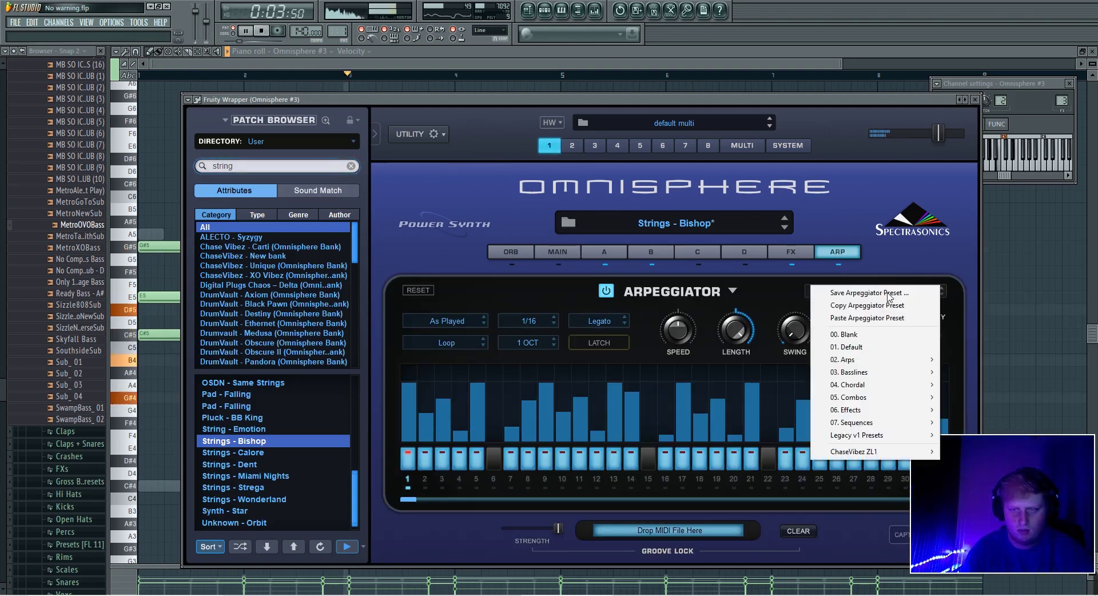
mouse_move(846, 384)
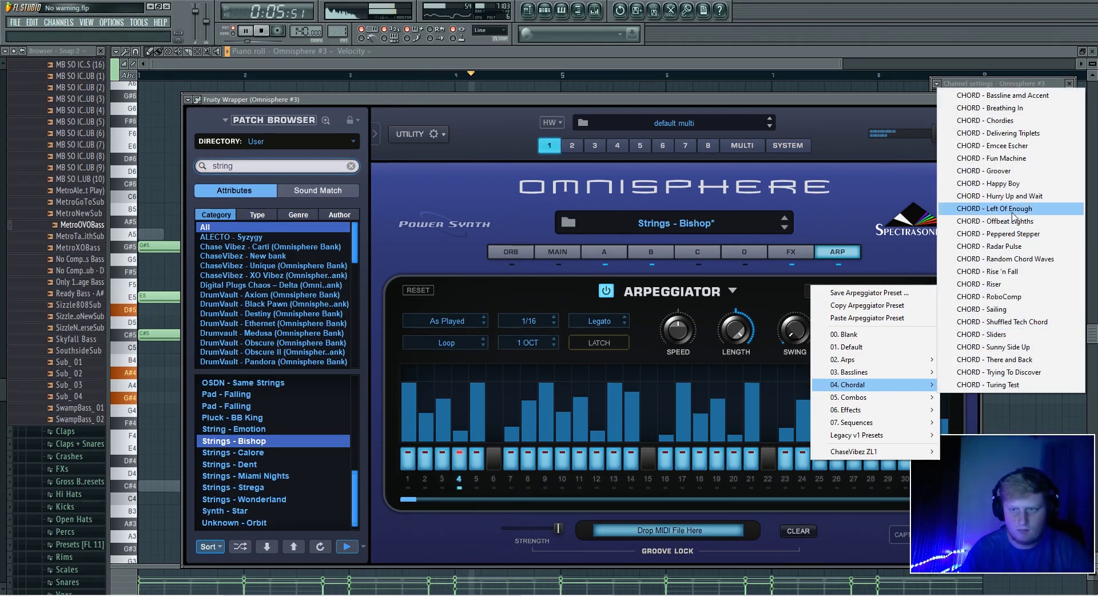
left_click(1012, 209)
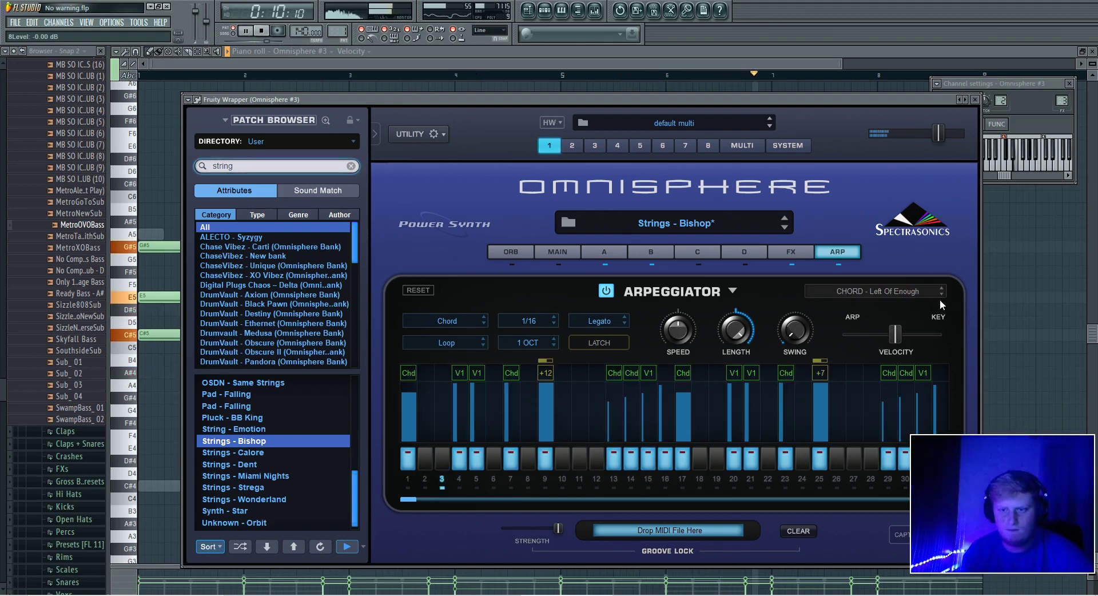
left_click(942, 297)
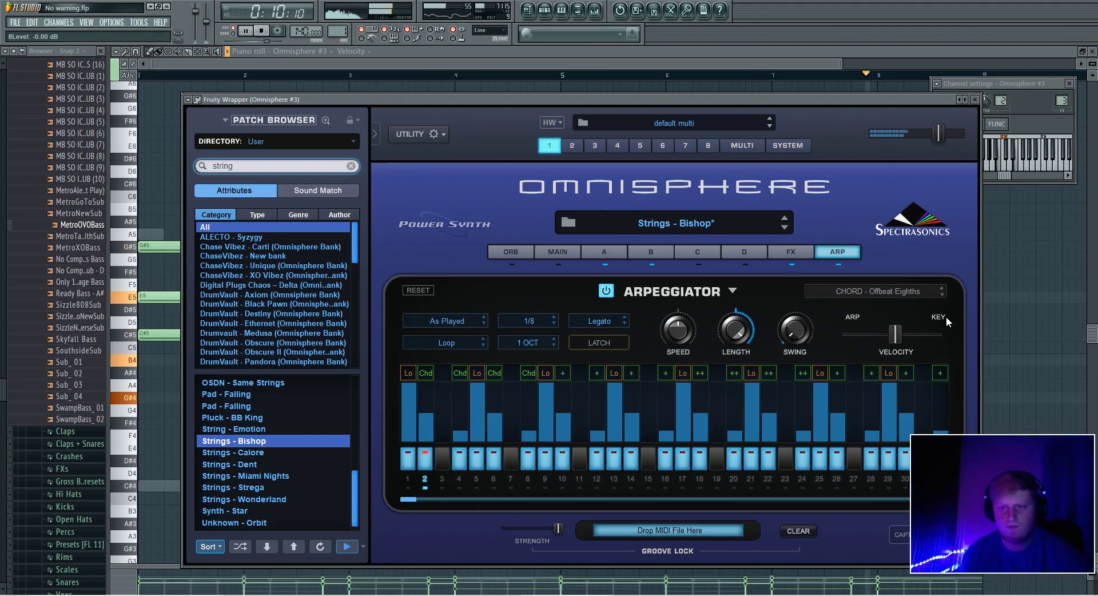
Step: Load the chordal arpeggiator preset CHORD - Chordies and set its rate to 1/2
left_click(915, 291)
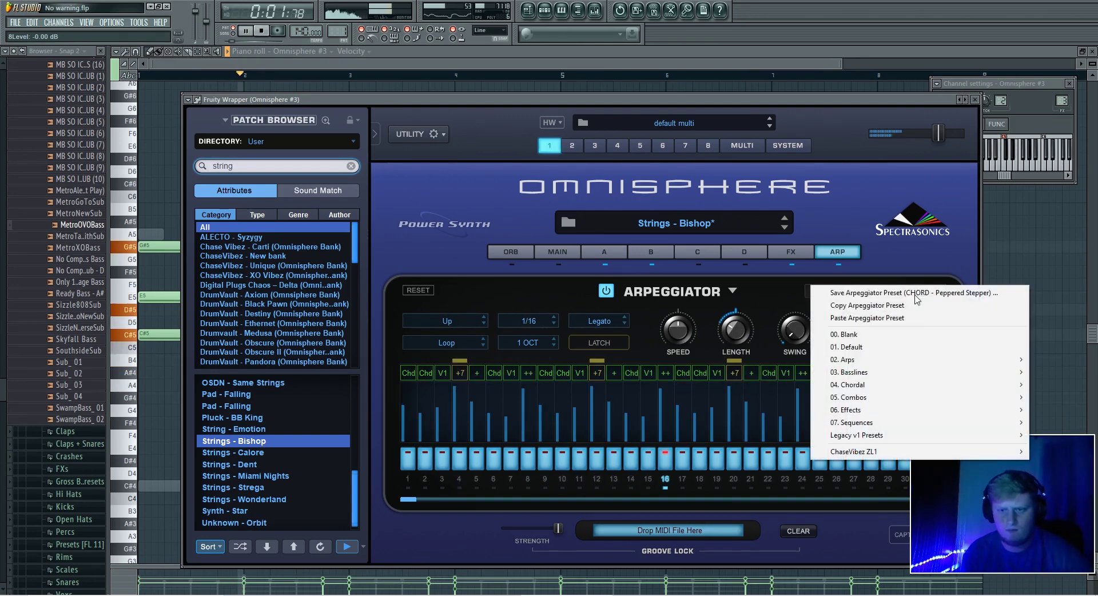
mouse_move(900, 384)
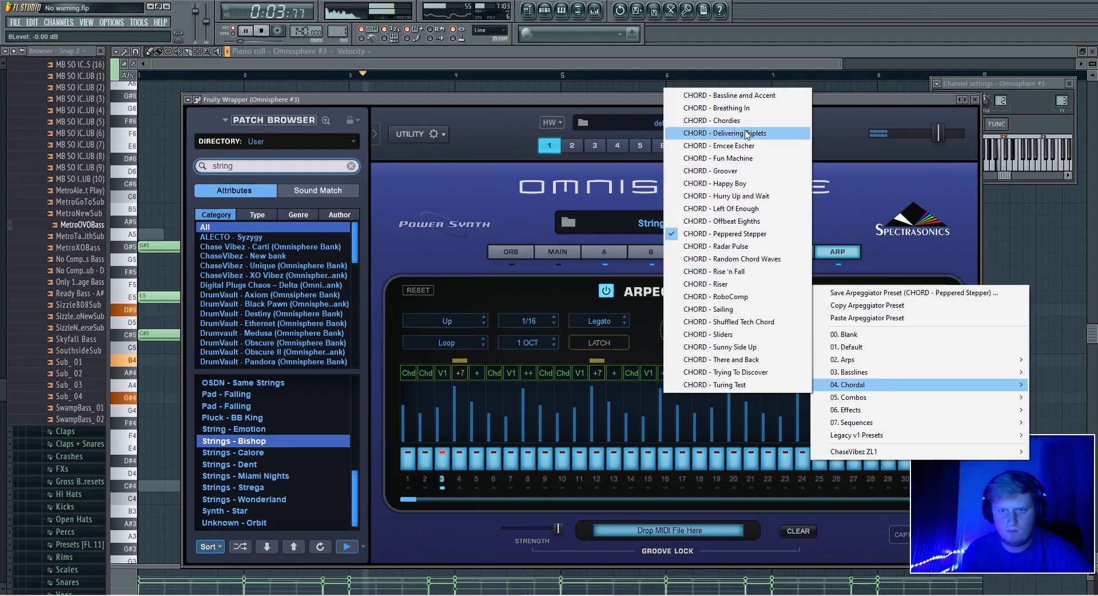
left_click(725, 130)
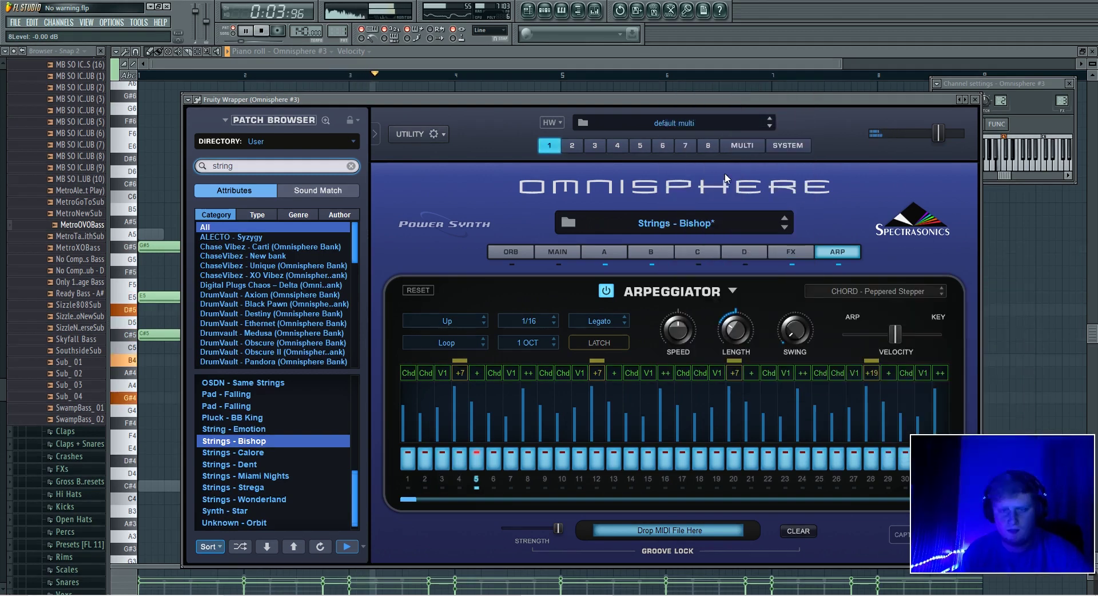
left_click(555, 322)
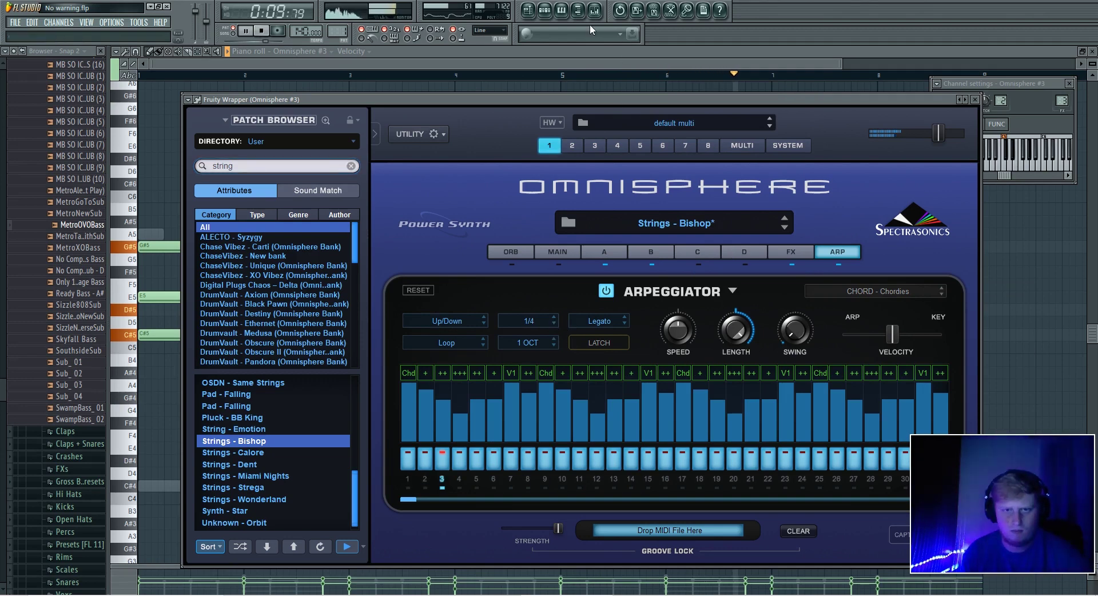
key("F9")
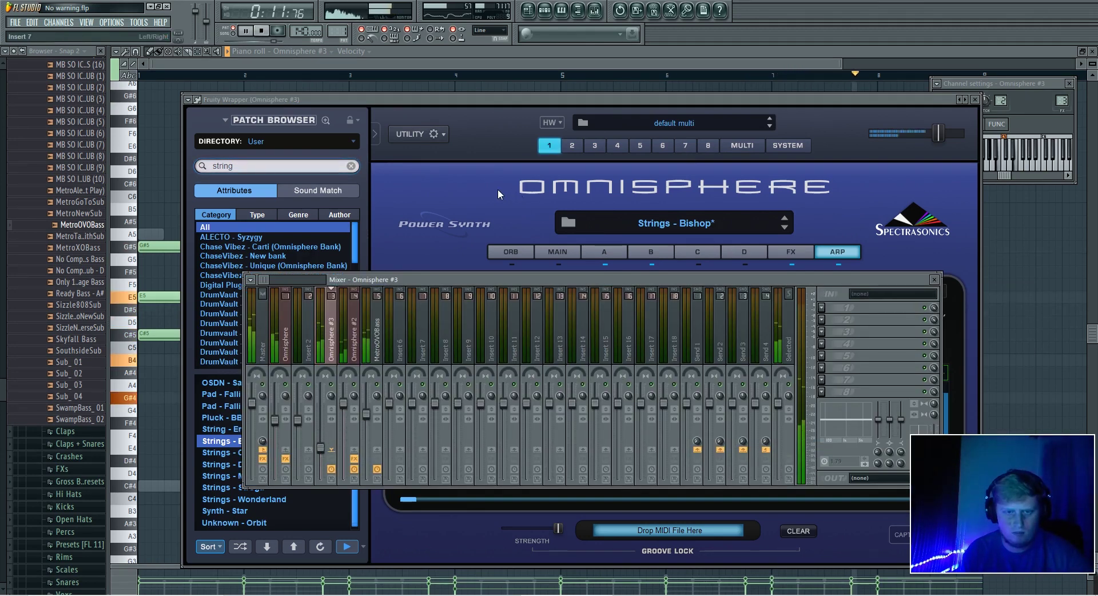
key("F9")
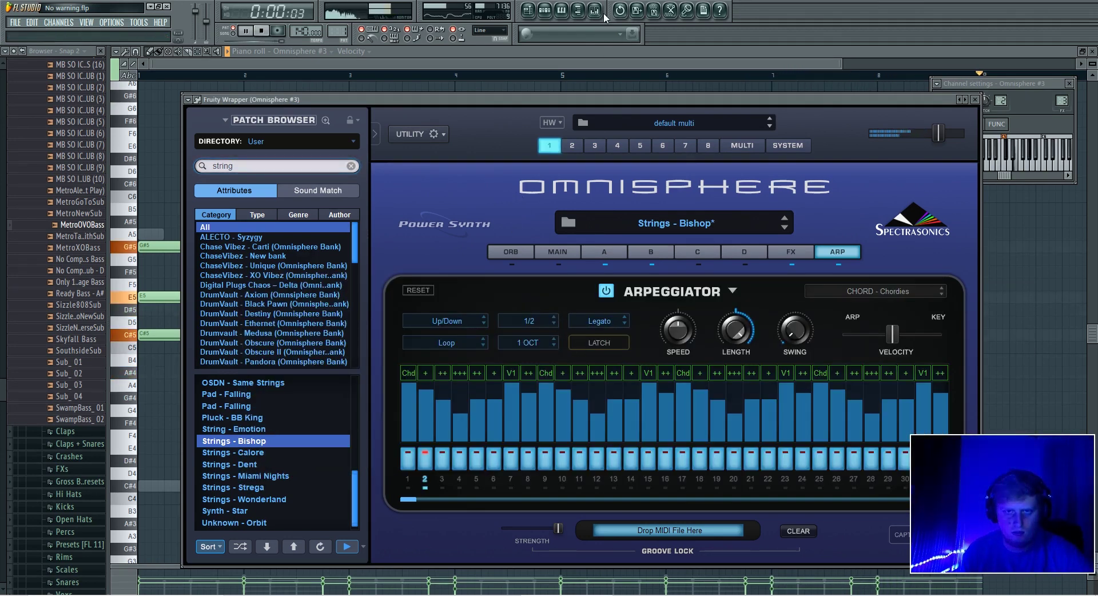
Step: Cut the low shelf in the Omnisphere #3 mixer track's built-in EQ
key("F9")
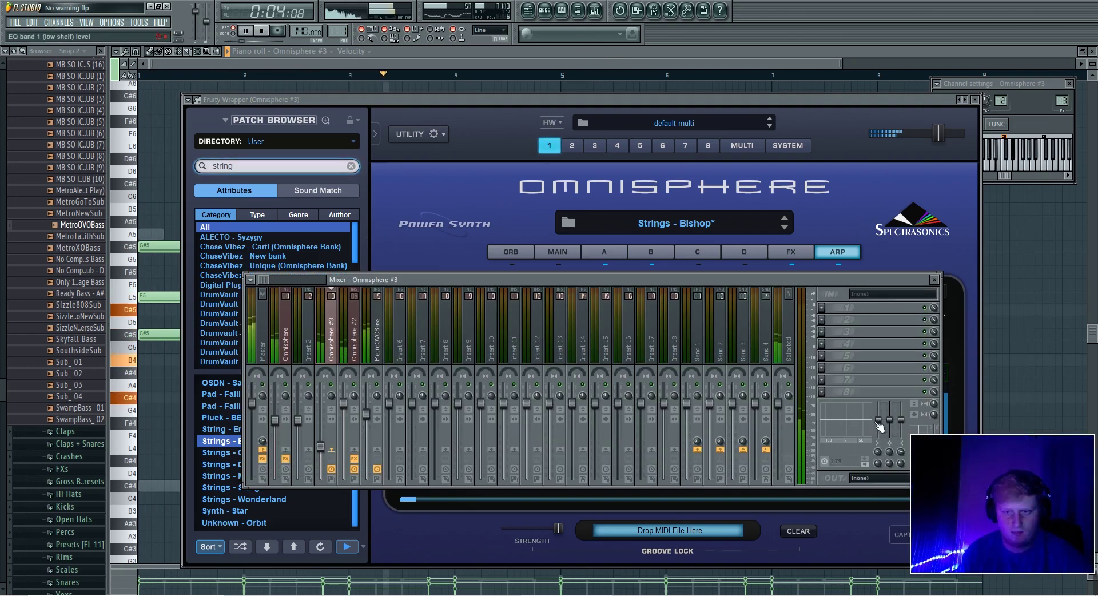
left_click_drag(877, 421, 879, 441)
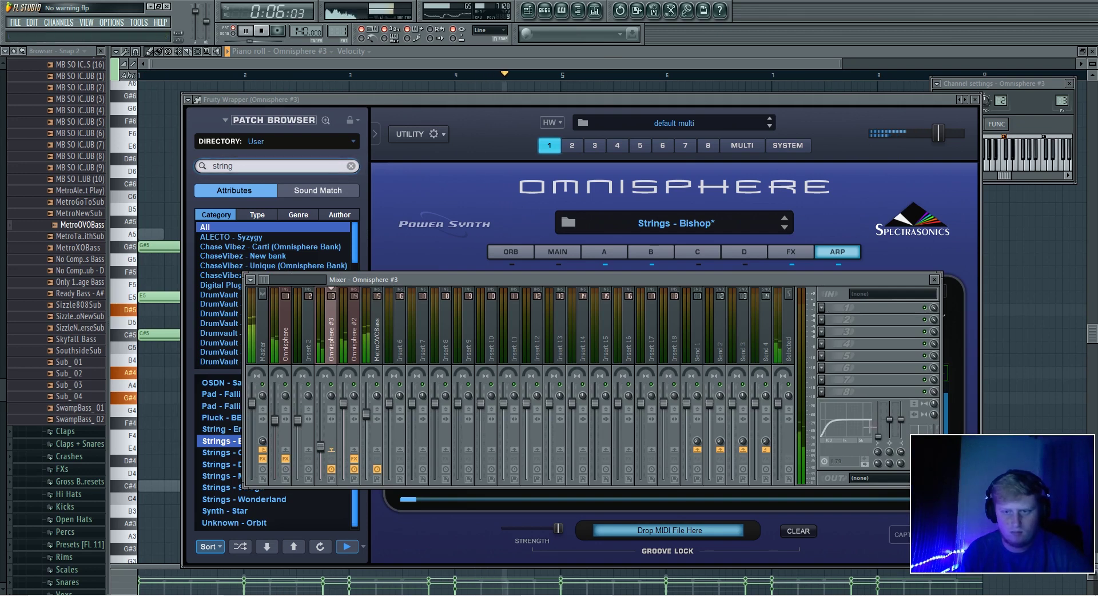
right_click(878, 433)
left_click(860, 420)
Step: Add Fruity Parametric EQ 2 to the Omnisphere #3 track and roll off the lows with band 1 and the highs with band 7 using steep slopes
left_click(822, 308)
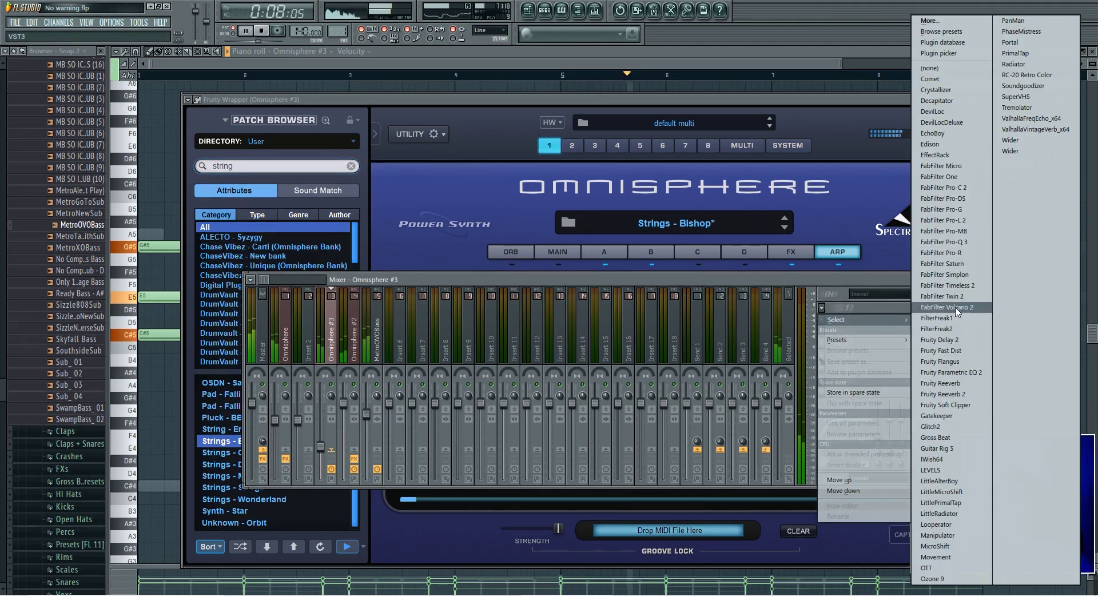
left_click(951, 373)
left_click_drag(221, 229, 209, 269)
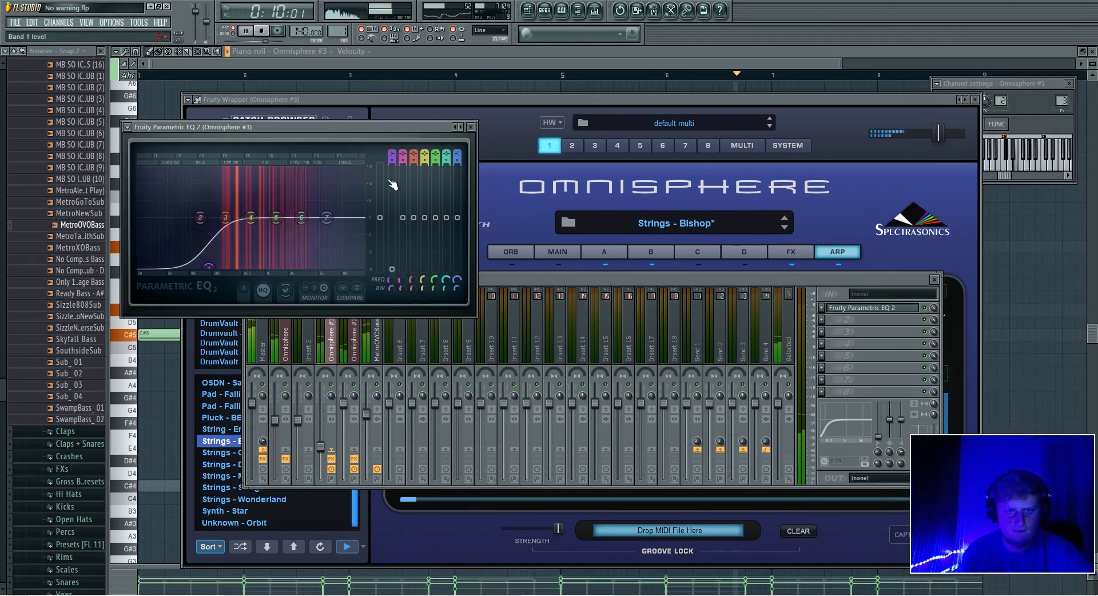
left_click_drag(391, 161, 392, 140)
left_click_drag(327, 217, 364, 268)
left_click_drag(457, 162, 456, 140)
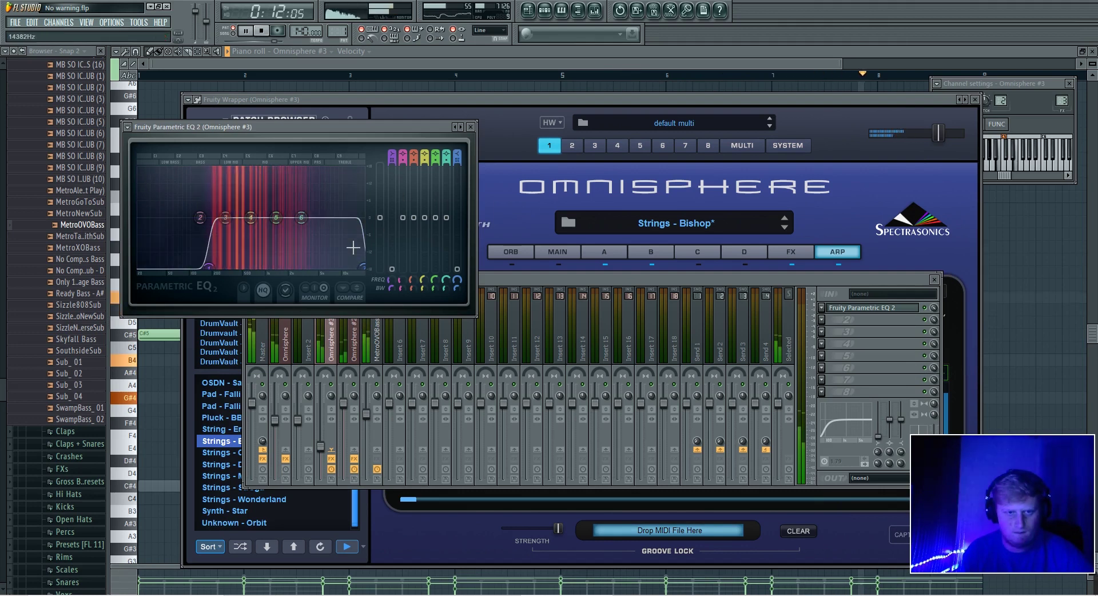
right_click(393, 216)
left_click(518, 306)
key("space")
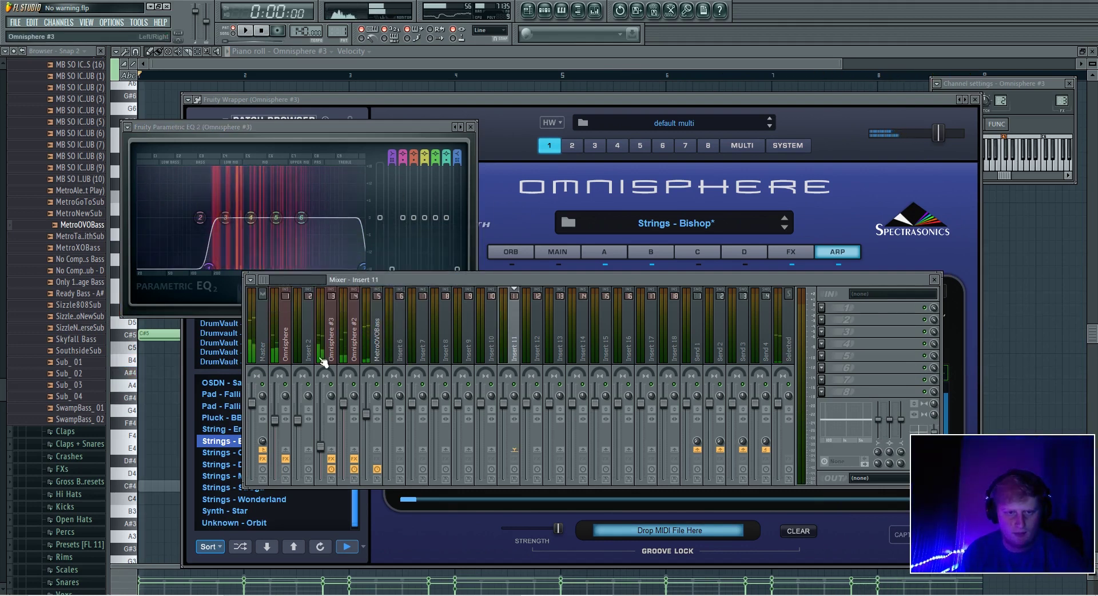
left_click(330, 337)
Step: Show the playlist and play the full arrangement in song mode
left_click(545, 10)
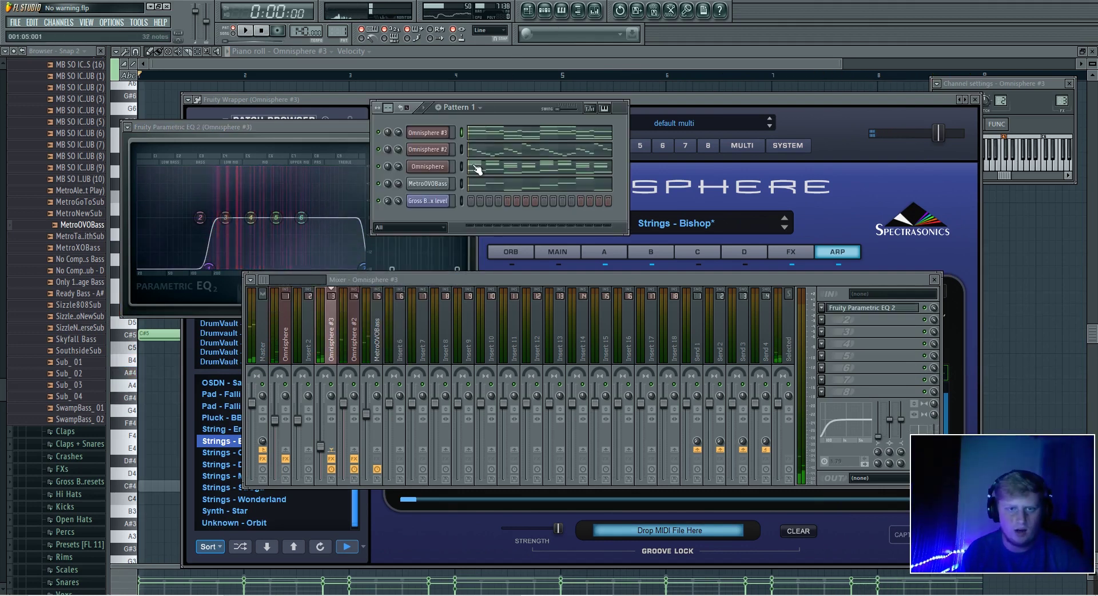
left_click(534, 10)
key("l")
left_click(510, 76, "ctrl")
key("space")
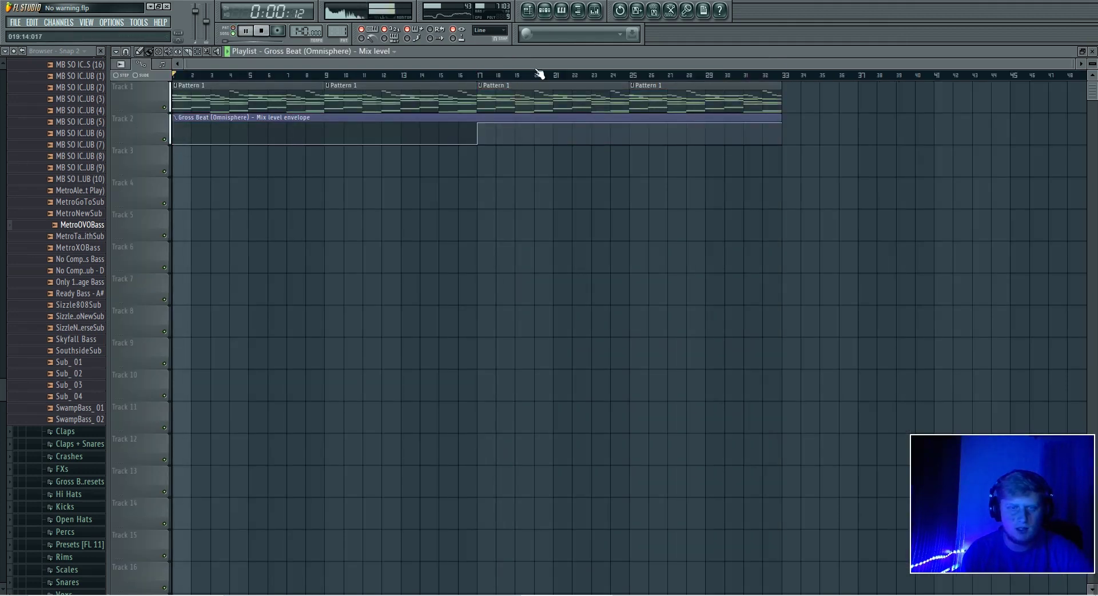
Step: Raise the Omnisphere #3 mixer track's level slightly while the arrangement plays
left_click(546, 10)
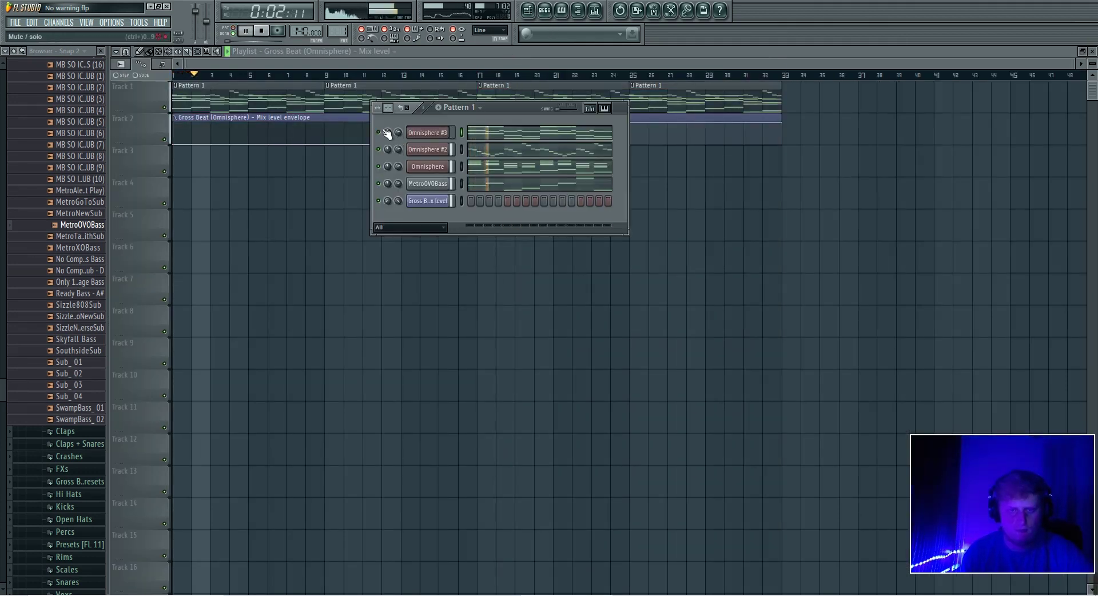
key("F6")
key("F6")
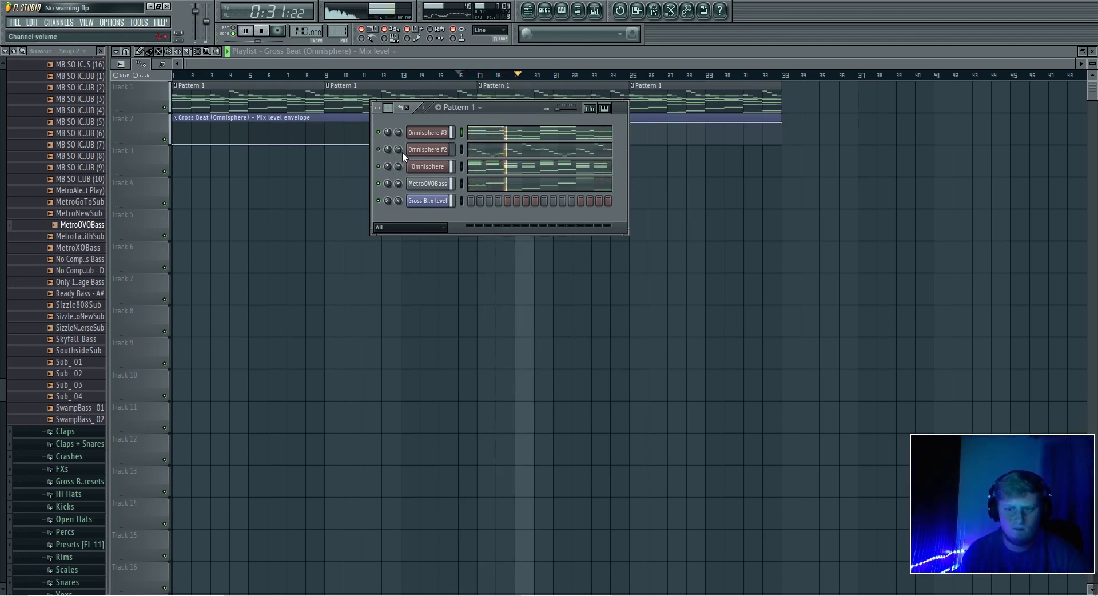
left_click(595, 10)
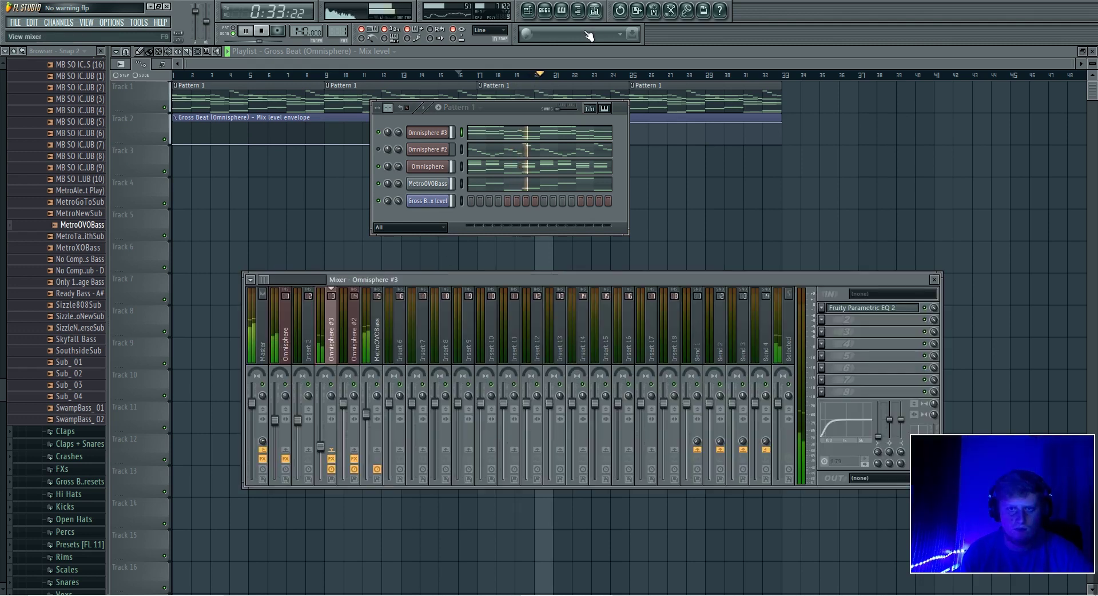
left_click_drag(320, 445, 328, 444)
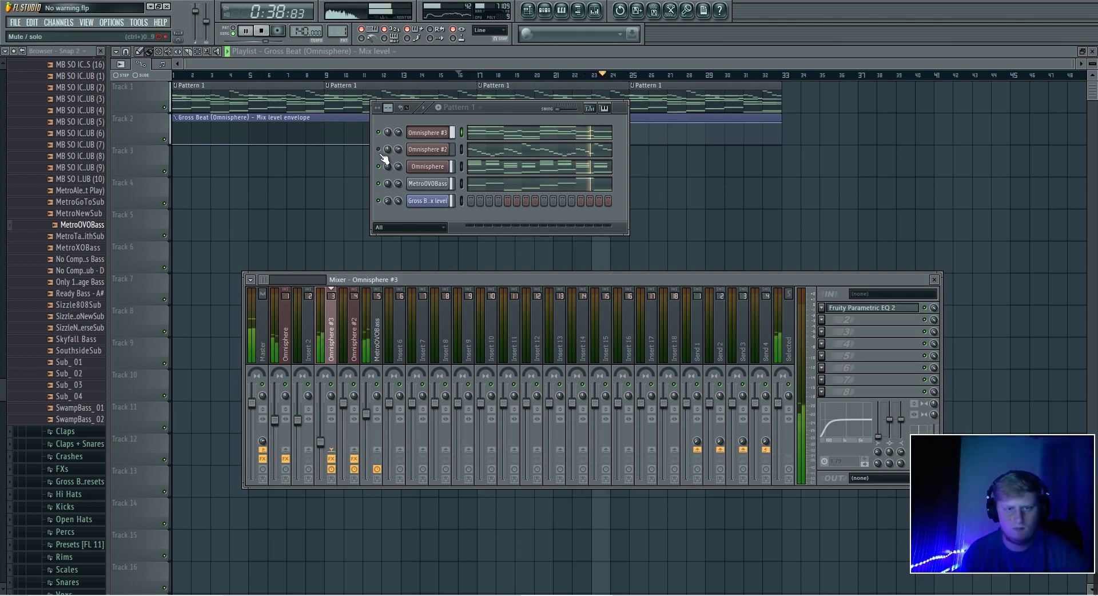
Step: Save the project while the arrangement keeps playing
key("ctrl+s")
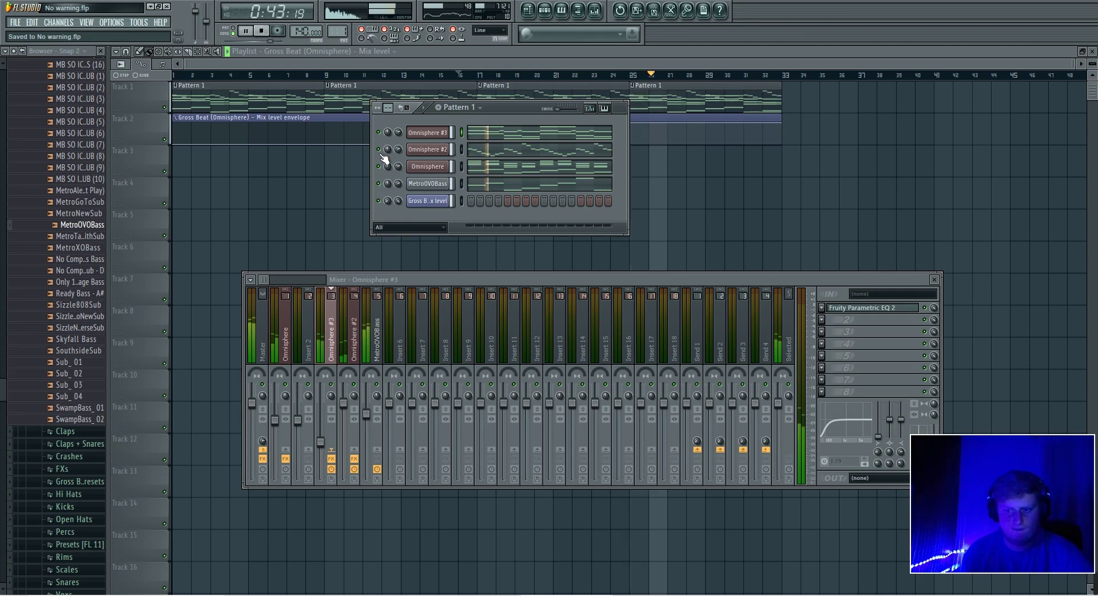
right_click(346, 404)
left_click(351, 411)
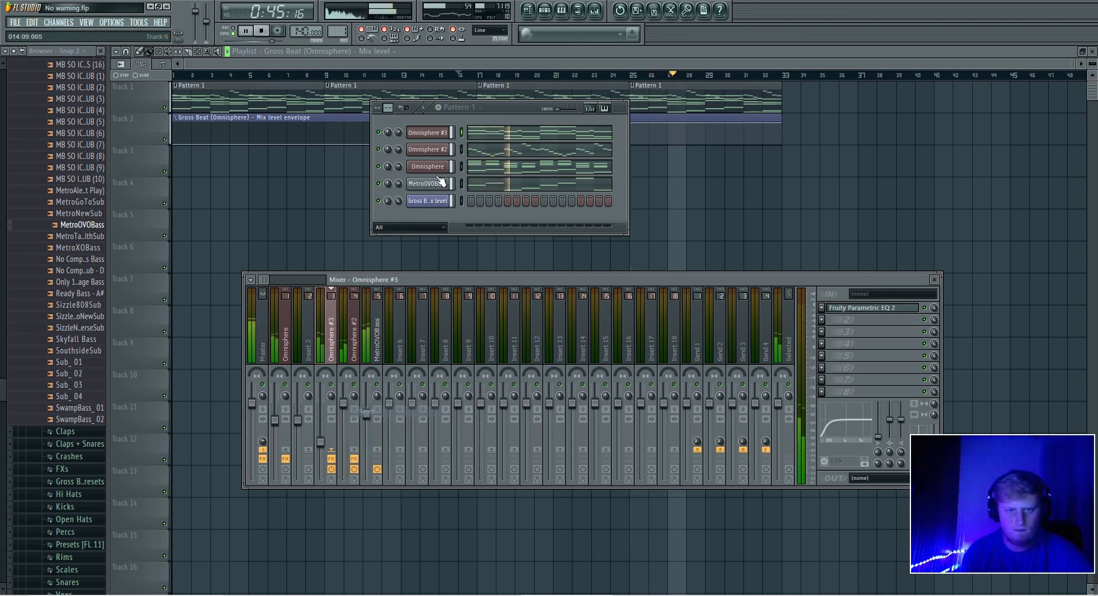
Step: Examine the notes of the Omnisphere #2 counter melody in the piano roll
left_click(487, 155)
scroll(458, 86, "down", 5)
scroll(492, 65, "down", 3)
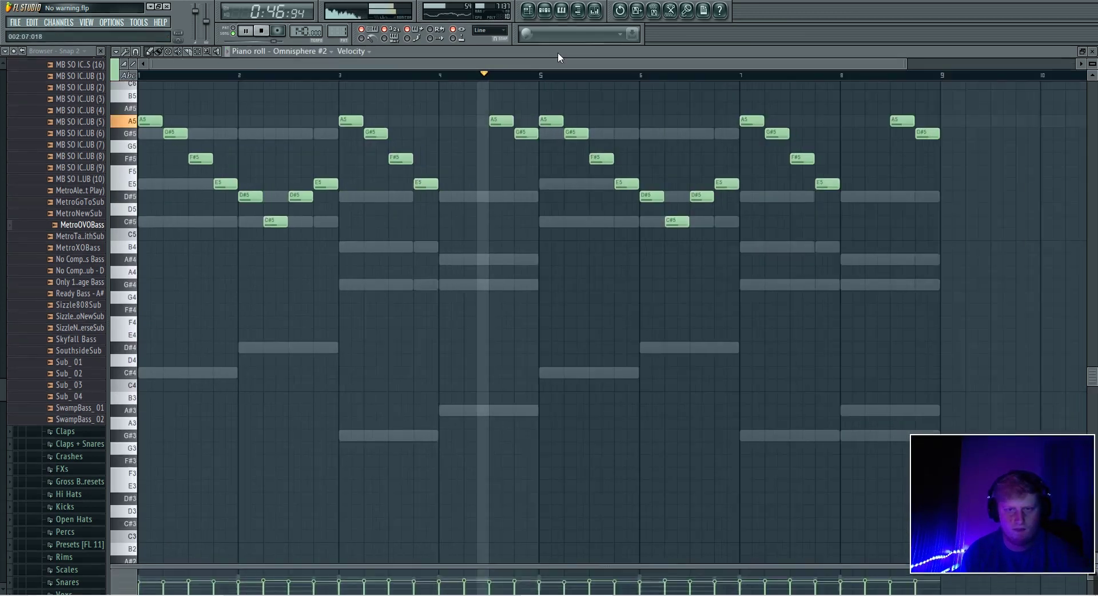
left_click(561, 17)
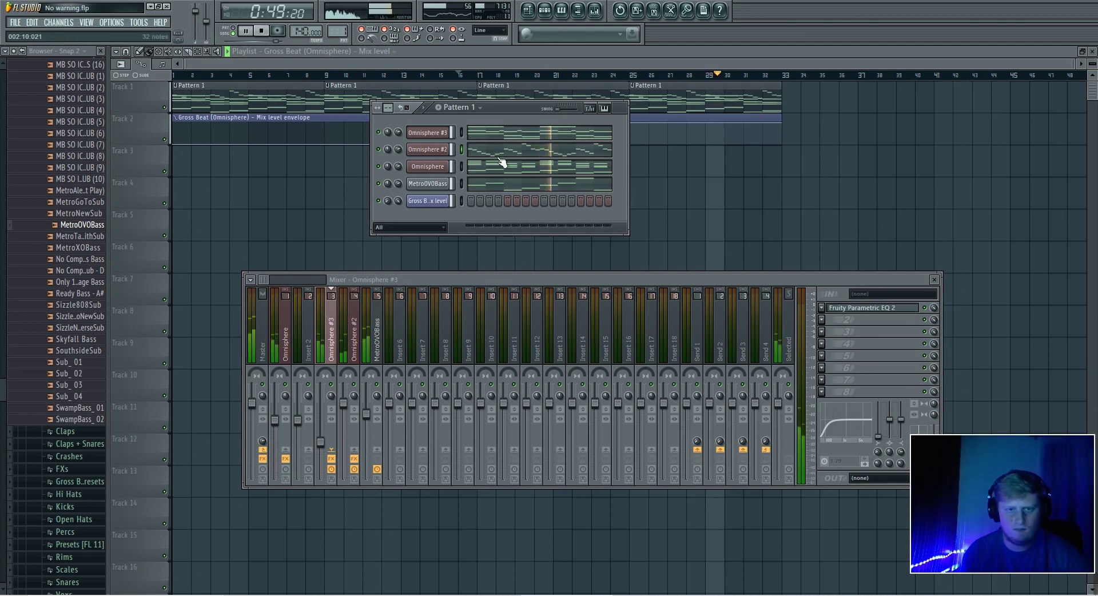
left_click(497, 153)
scroll(502, 86, "down", 5)
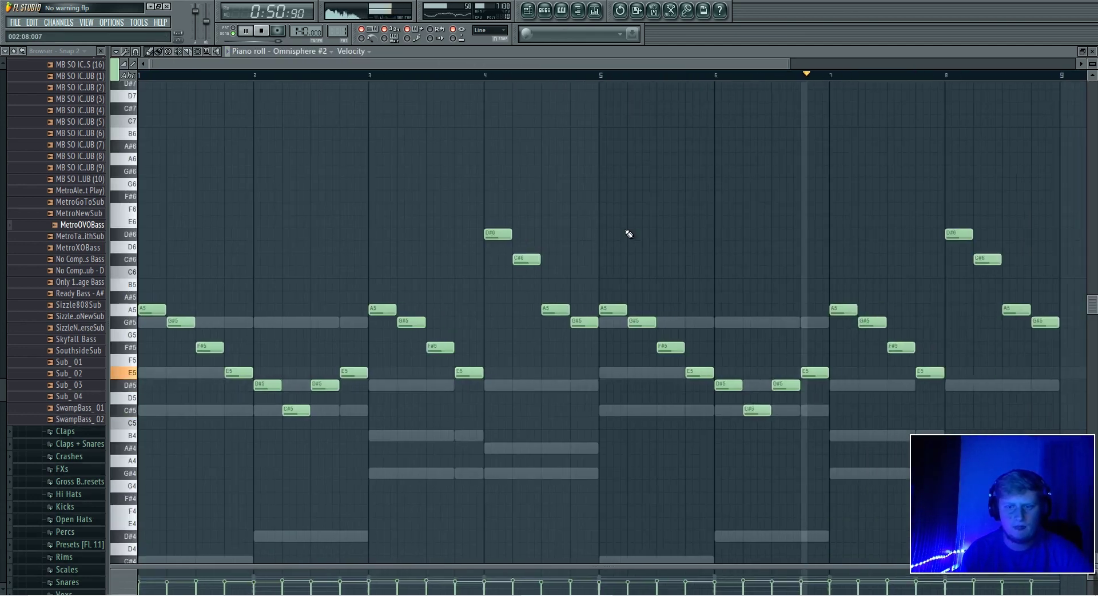
left_click_drag(1036, 427, 146, 92)
scroll(650, 302, "up", 3)
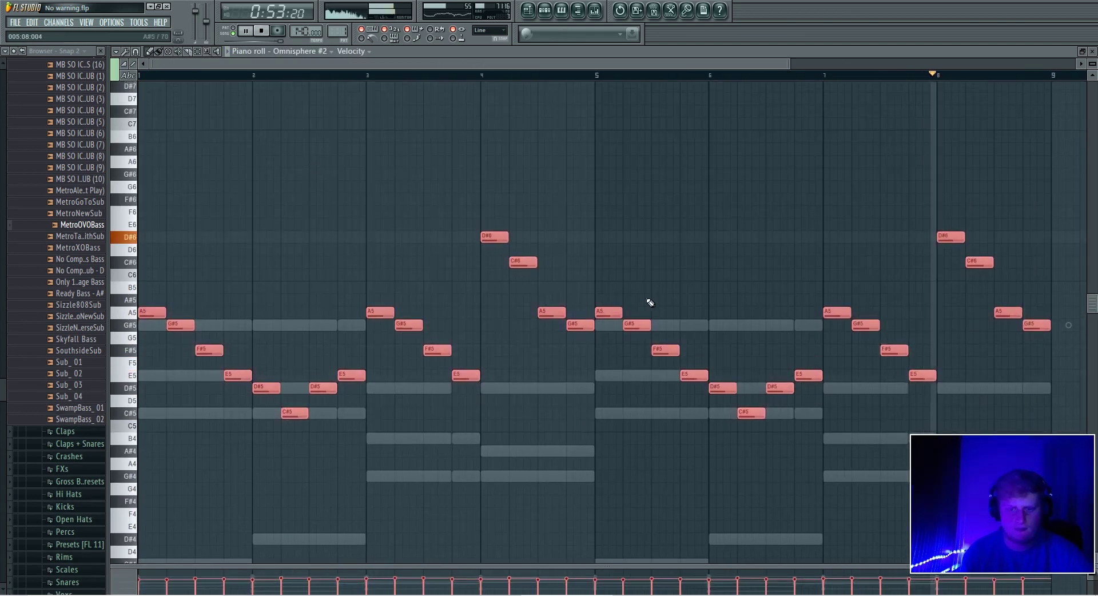
left_click(709, 184, "ctrl")
Step: Lower the Omnisphere #2 mixer track's level slightly
left_click(596, 11)
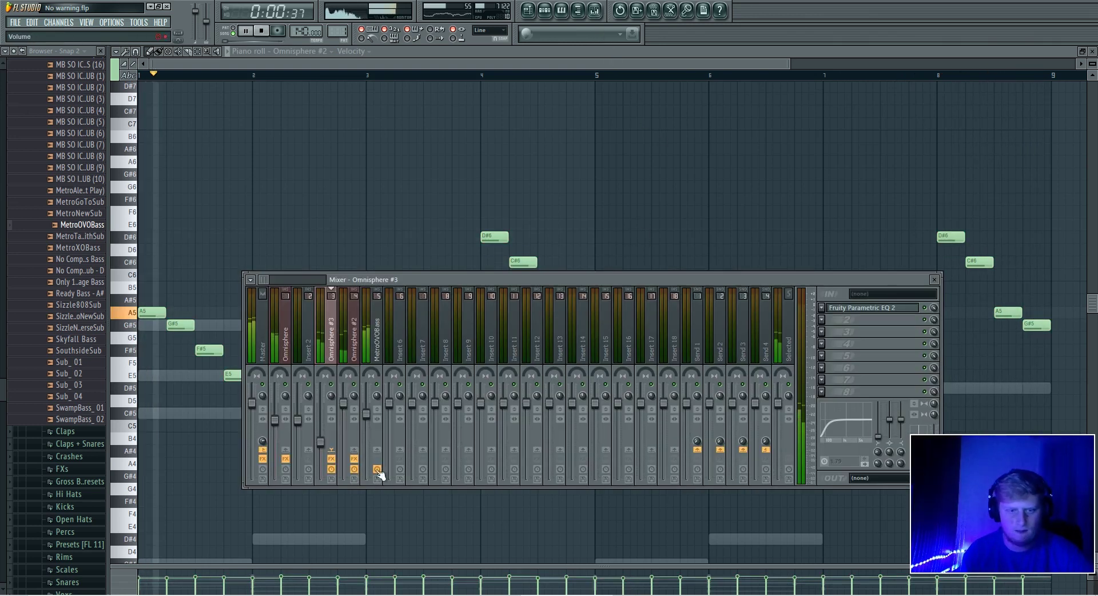
left_click_drag(343, 404, 320, 443)
Step: Insert another Omnisphere channel above the Omnisphere #3 channel in Pattern 1
left_click(545, 11)
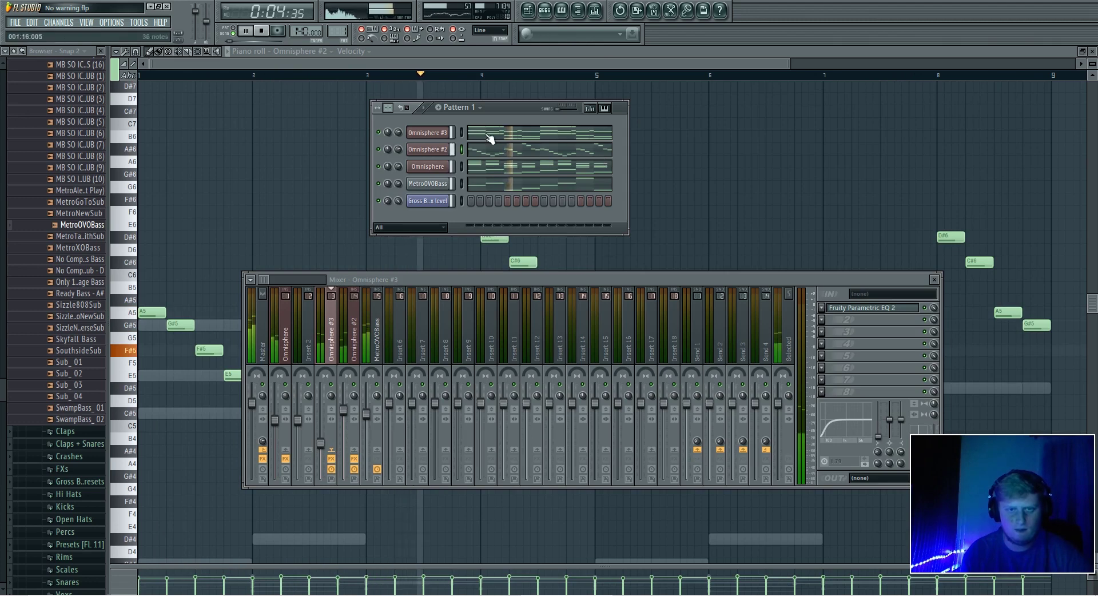
right_click(441, 133)
mouse_move(495, 245)
left_click(546, 463)
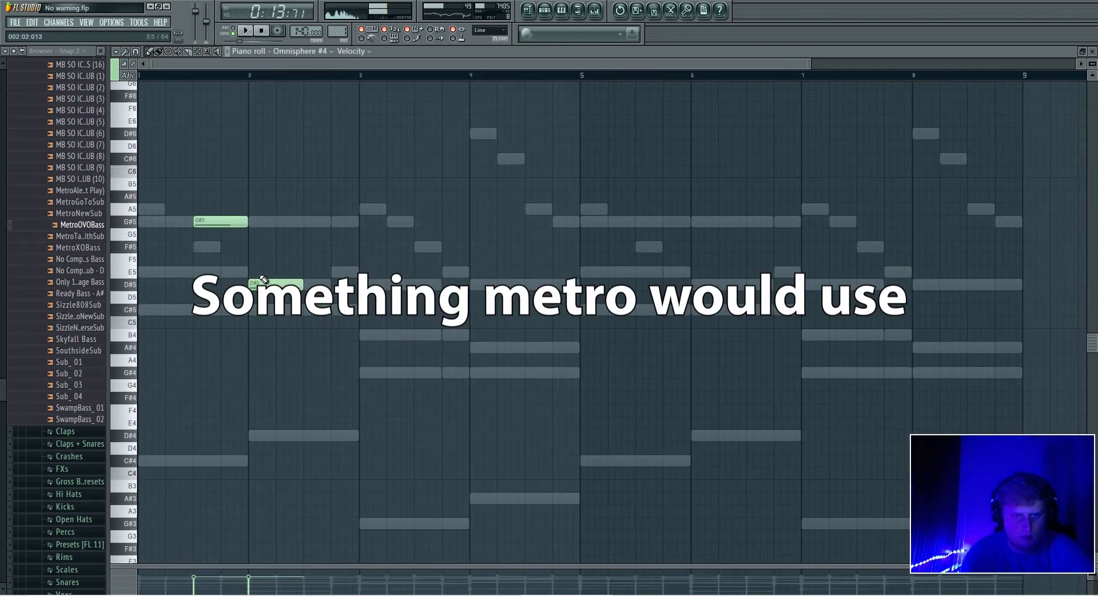
Step: Try half-bar notes D#5 in bar 2, B4 in bar 3 and A#4 in bar 4, and duplicate the phrase over bars 5 to 8
left_click_drag(252, 284, 250, 274)
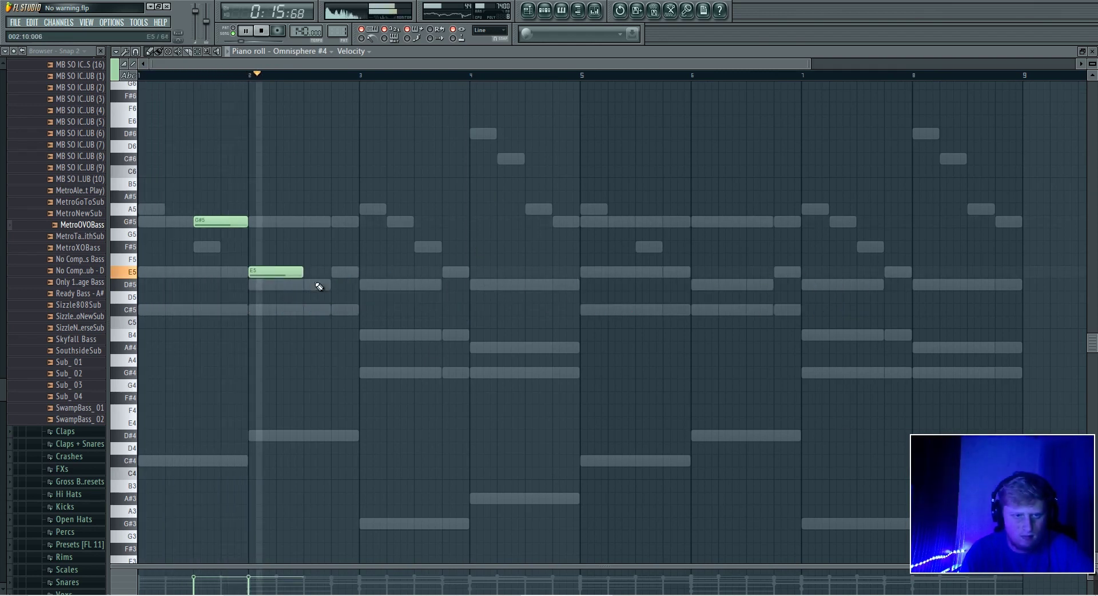
right_click(251, 275)
left_click(252, 284)
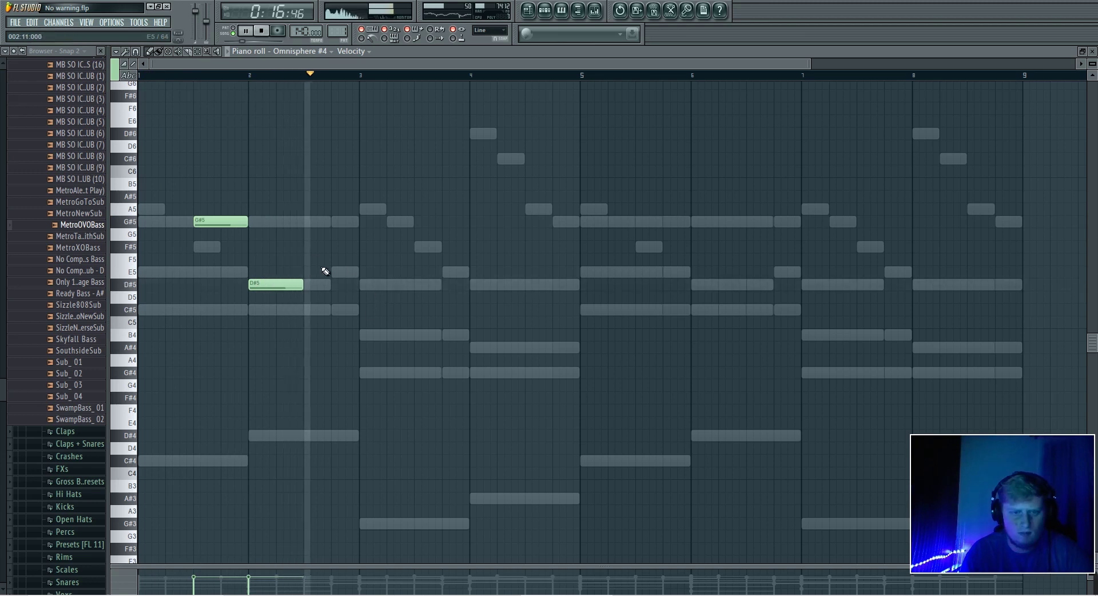
left_click(421, 335)
left_click(472, 348)
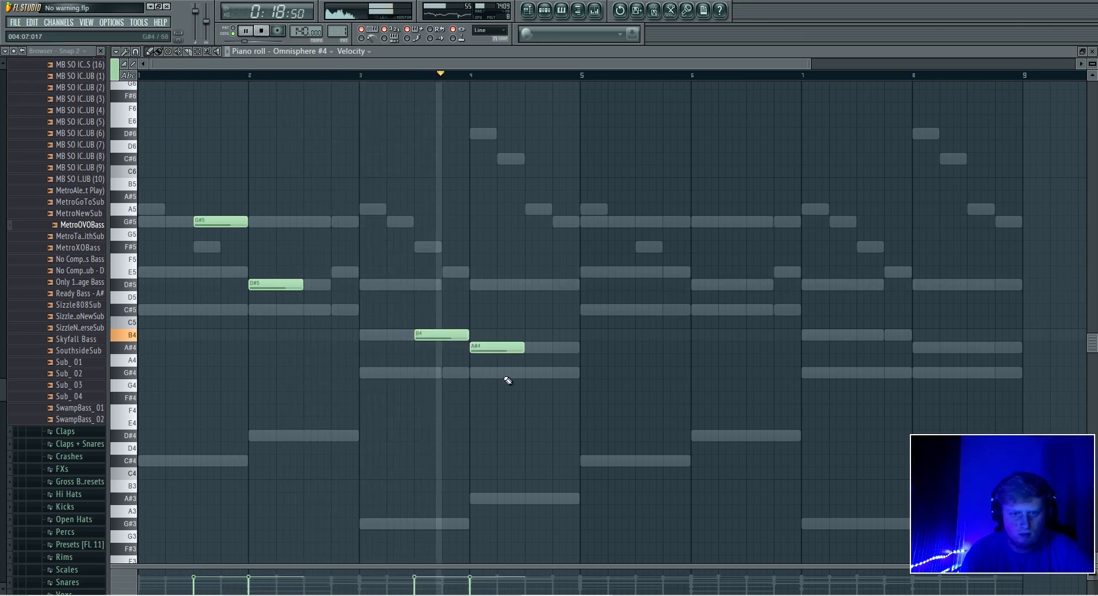
key("ctrl+a")
key("ctrl+b")
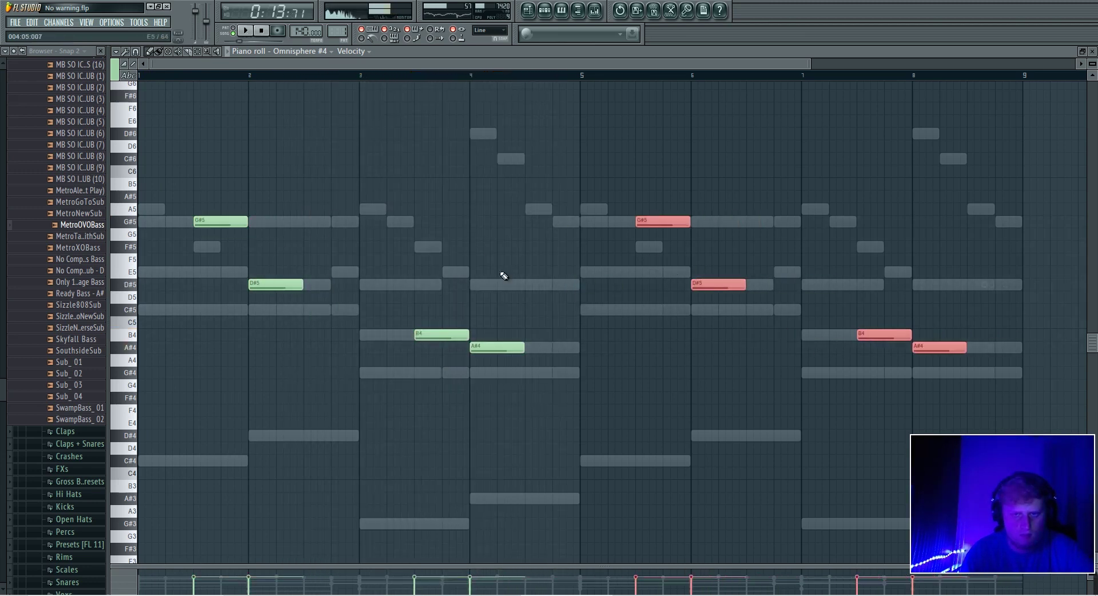
Step: Lengthen the first G#5 note up to bar 3, add an equally long D#5 at bar 3, and delete the B4 and A#4 below
left_click_drag(247, 221, 360, 263)
left_click(373, 287)
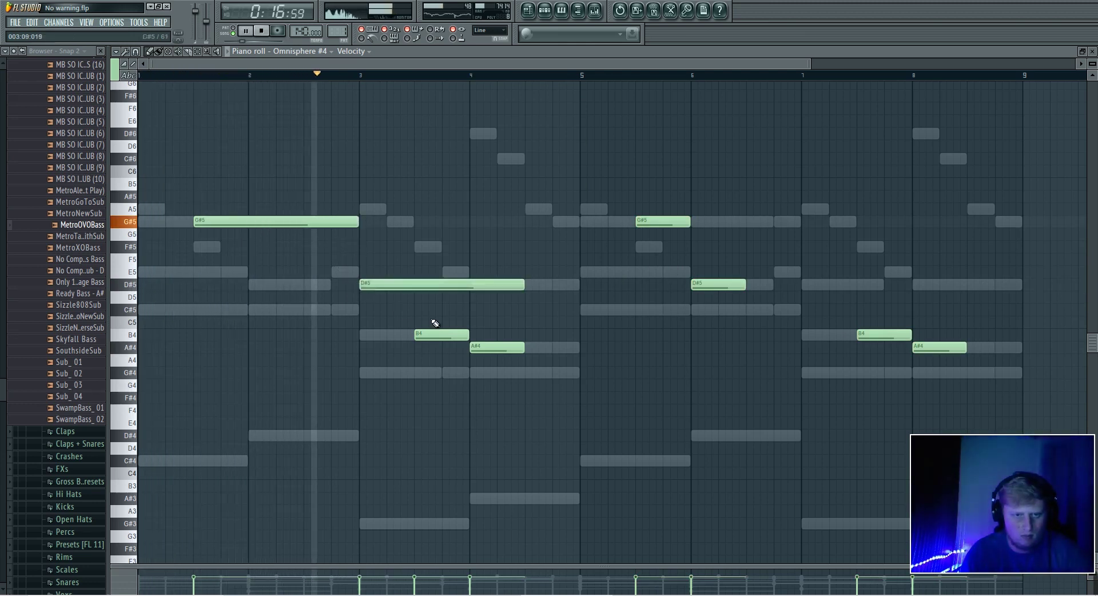
right_click(442, 334)
right_click(496, 348)
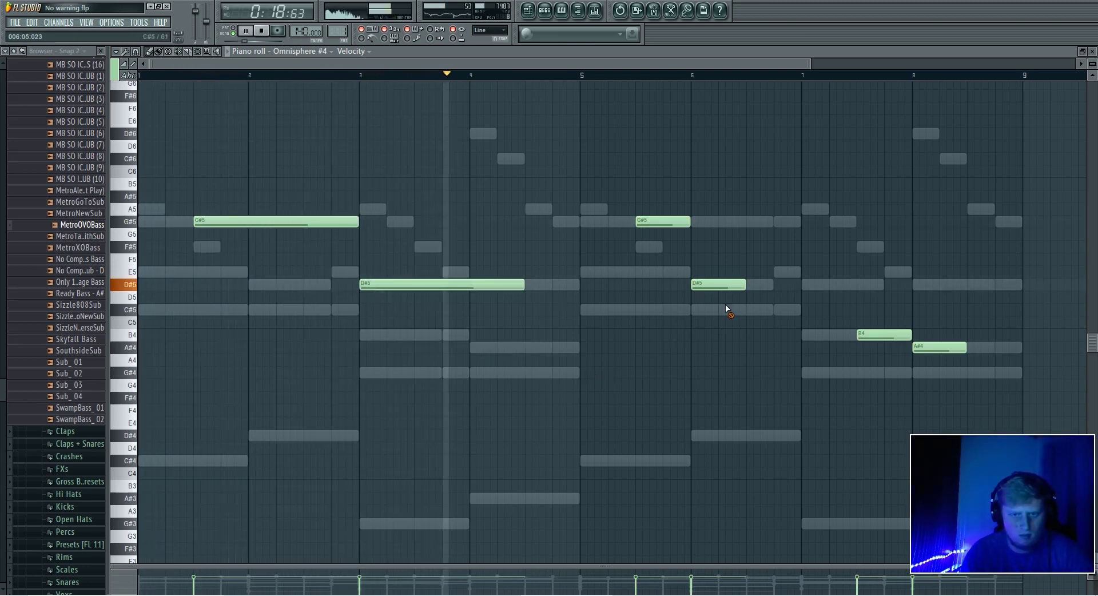
Step: Delete the old short notes in bars 5 to 8 and duplicate the long G#5 and D#5 phrase into those bars
right_click(722, 285)
right_click(669, 222)
right_click(932, 347)
right_click(901, 336)
key("ctrl+a")
key("ctrl+b")
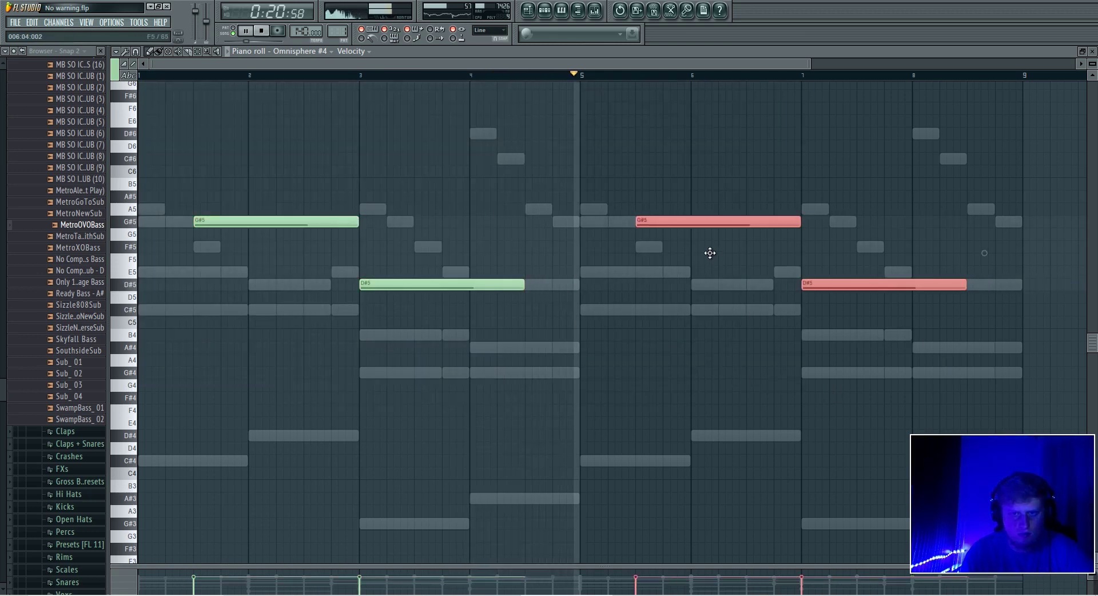
left_click_drag(829, 284, 802, 286)
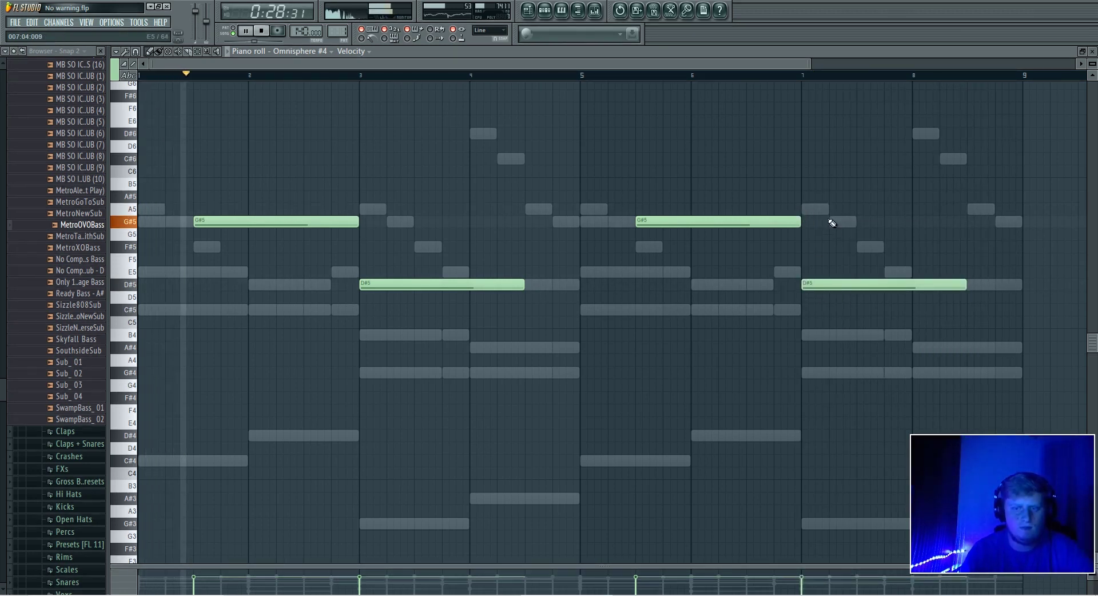
Step: Link the Omnisphere #4 channel to the free Insert 2 mixer track
left_click(595, 12)
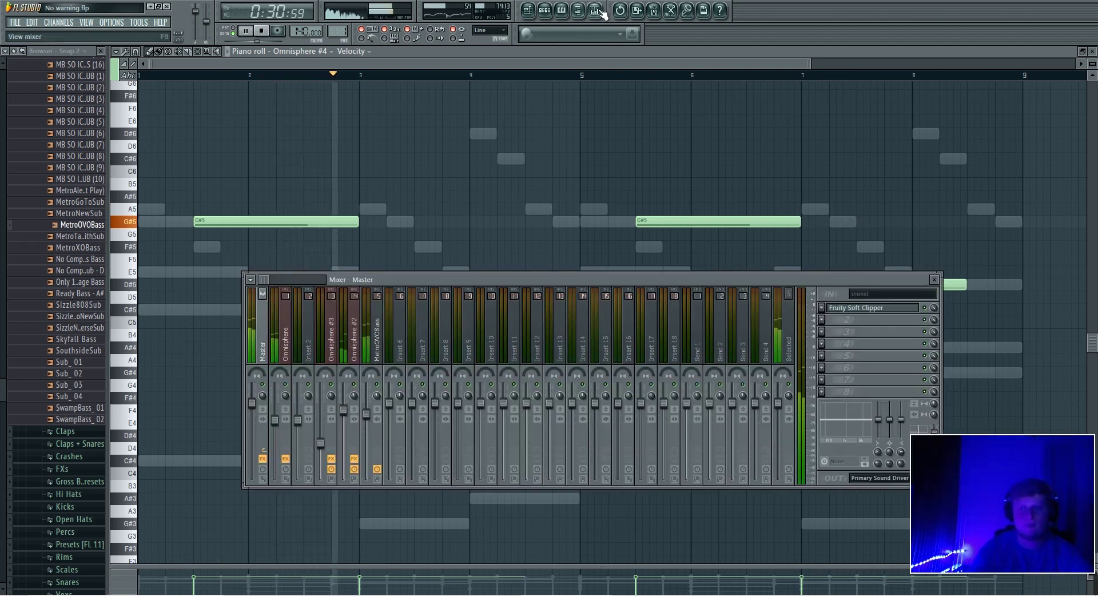
right_click(309, 351)
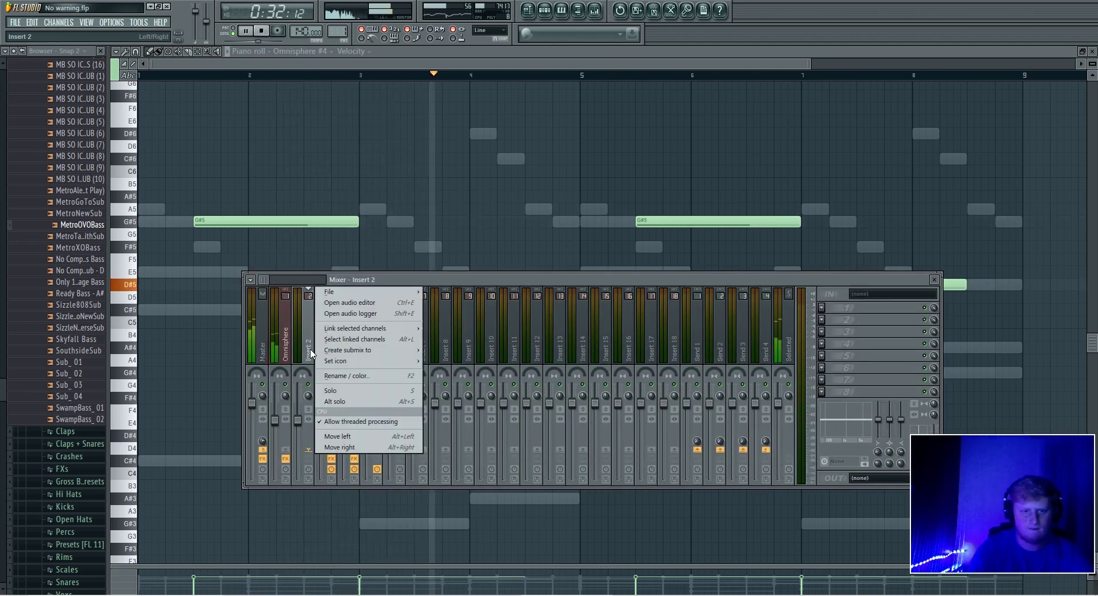
left_click(438, 327)
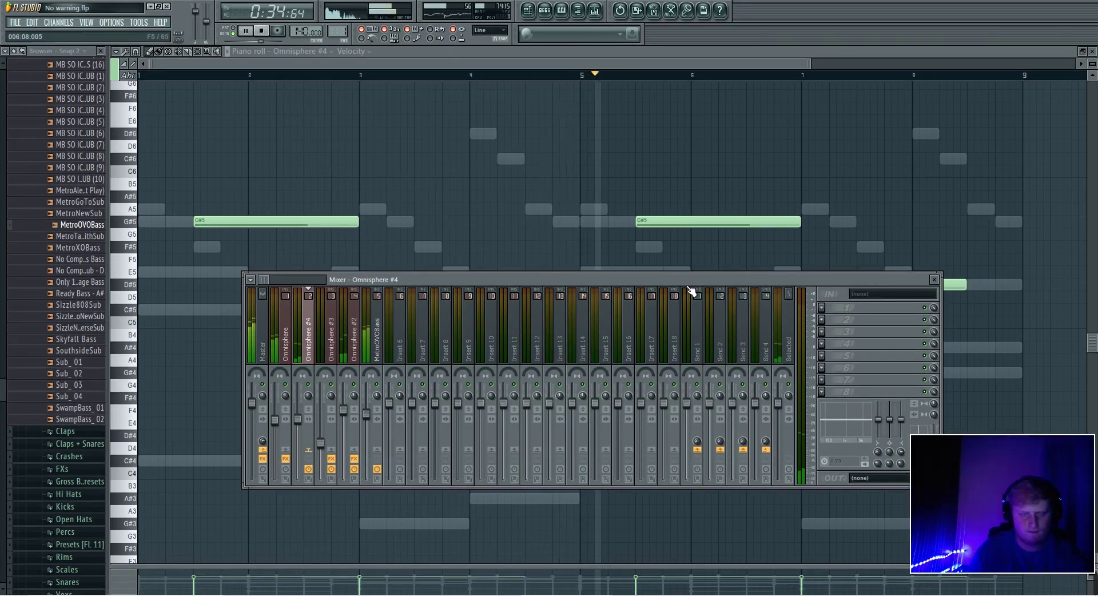
key("F9")
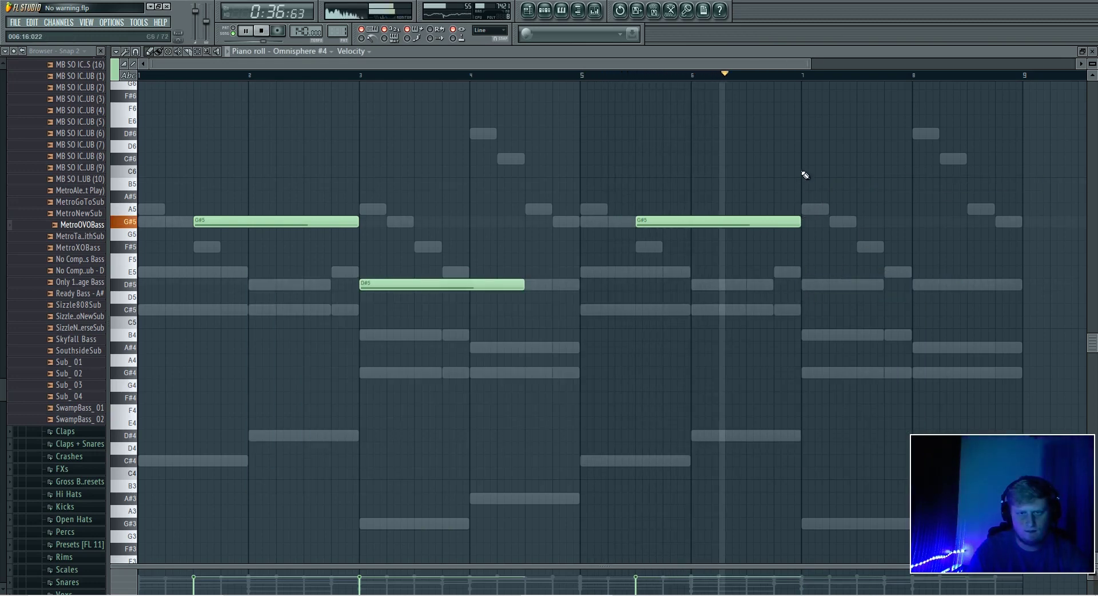
Step: Raise the last long note at bar 7 to D#6 and restart playback to hear it
left_click(804, 159)
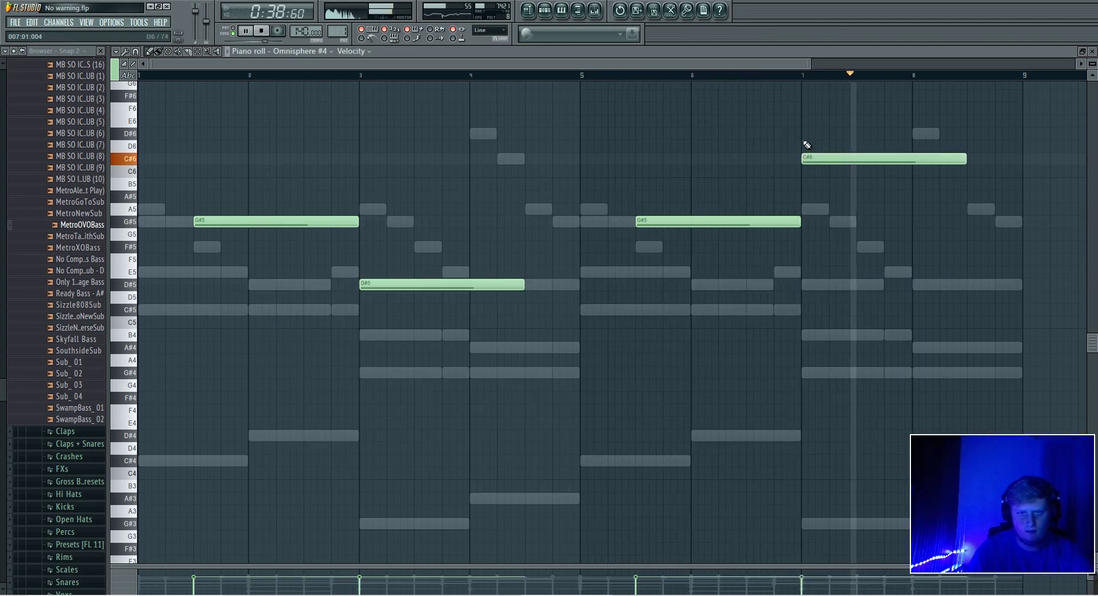
key("space")
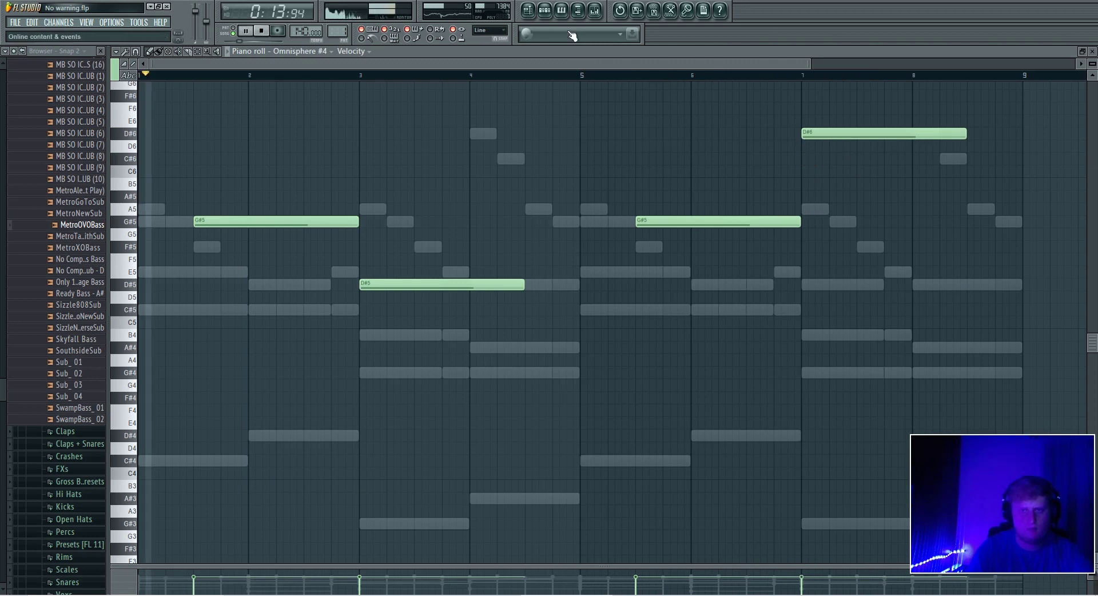
Step: Show the playlist and split Pattern 1 by channel
key("F5")
left_click(545, 10)
left_click(458, 108)
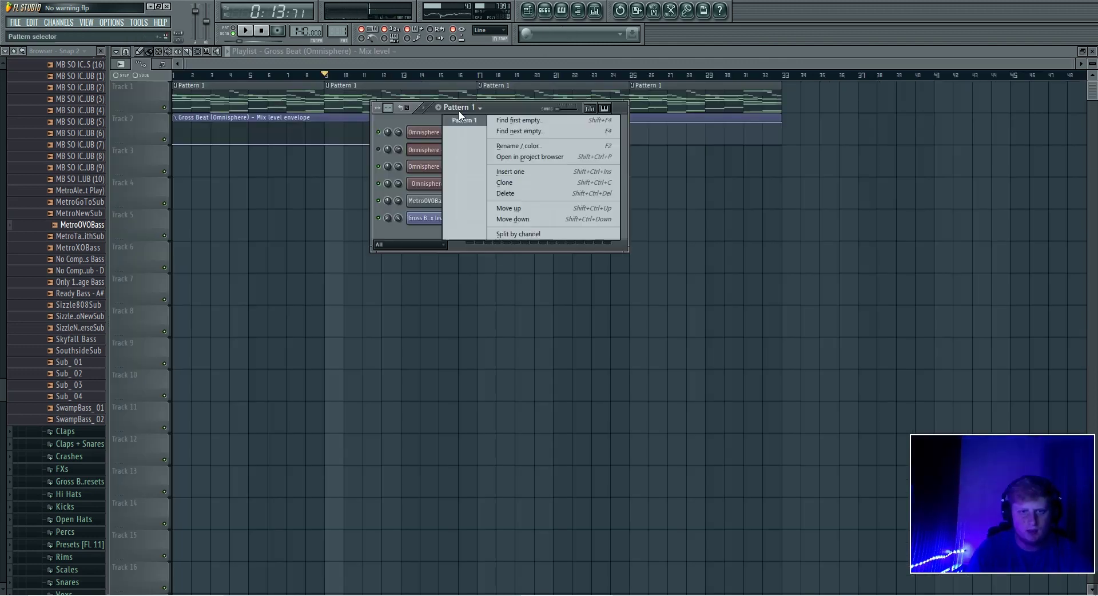
left_click(581, 237)
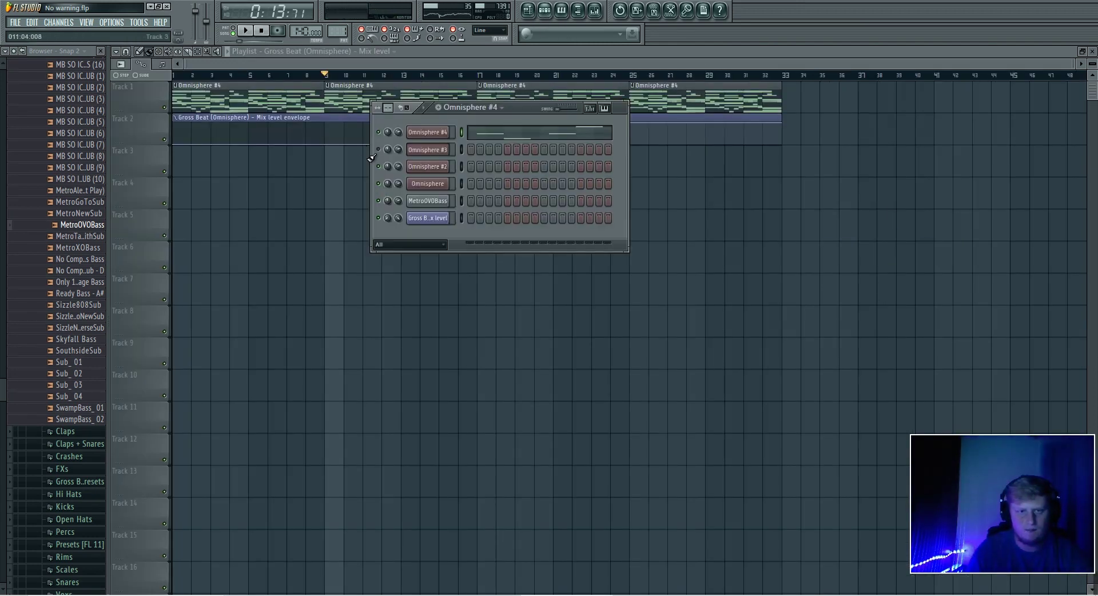
Step: Move the Gross Beat mix level automation to Track 8 and spread the stacked clips of bars 1 to 8 over Tracks 1 to 5
left_click_drag(881, 155, 290, 111)
left_click_drag(770, 143, 270, 338)
left_click_drag(247, 101, 235, 162)
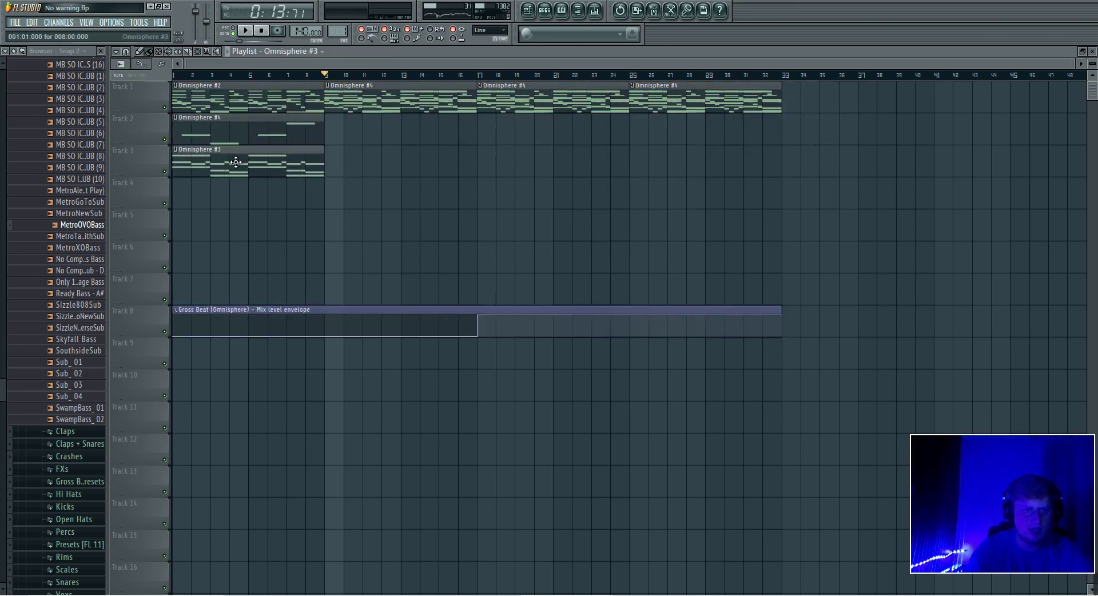
left_click_drag(250, 102, 222, 240)
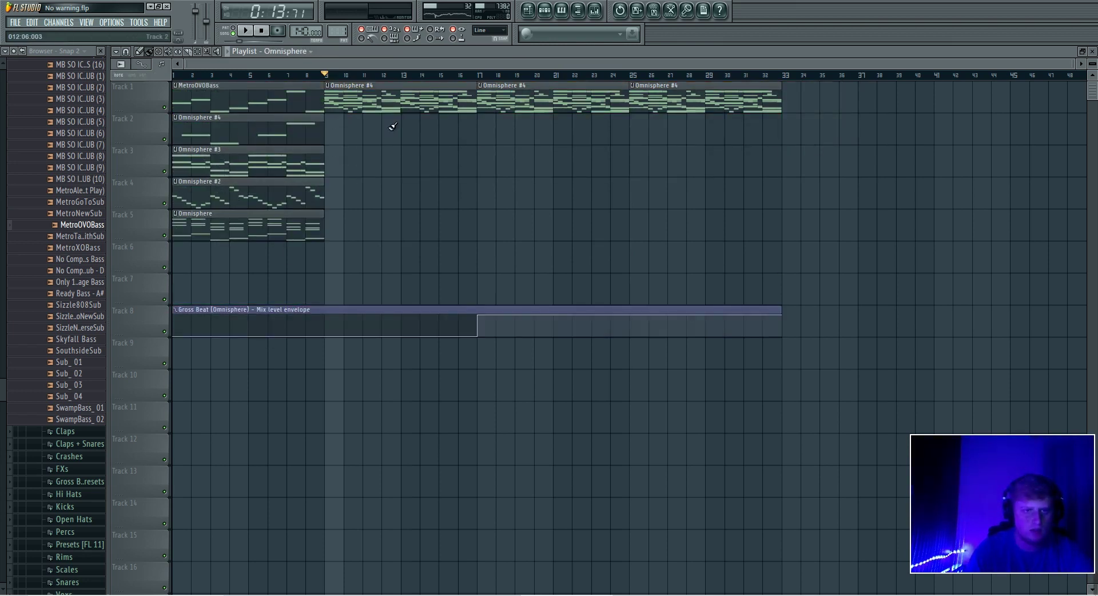
Step: Delete the three remaining stacks of clips and duplicate the five separated clips three times, up to bar 33
right_click(415, 103)
right_click(549, 104)
right_click(678, 103)
left_click_drag(368, 265, 257, 95)
key("ctrl+b")
key("ctrl+b")
key("ctrl+b")
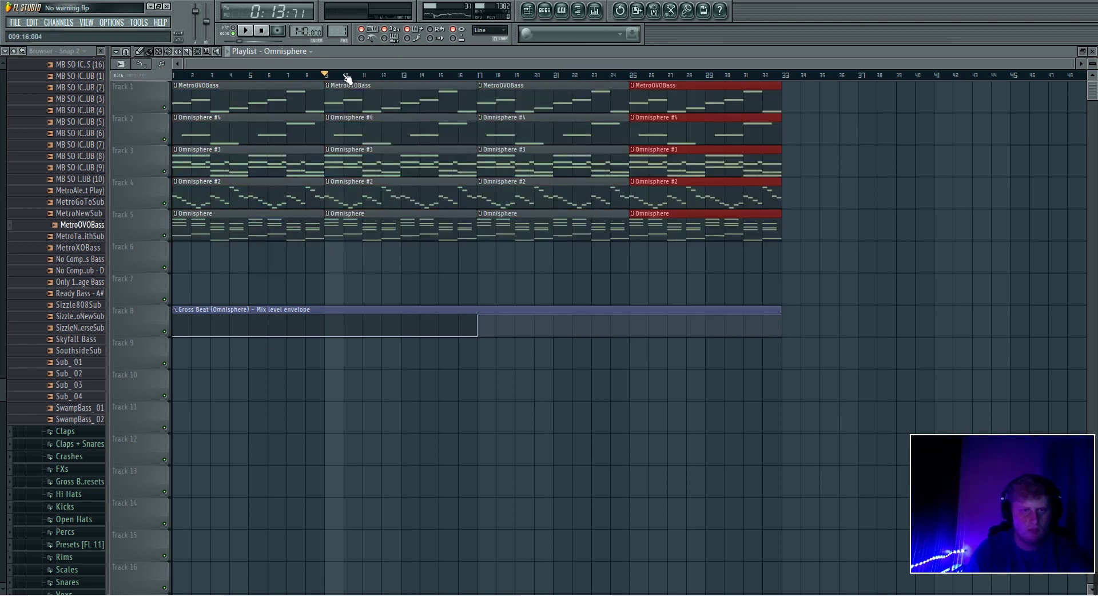
Step: Remove the Omnisphere #3, Omnisphere #2 and Omnisphere #4 clips from bars 1 to 8 and play the song
key("space")
right_click(250, 166)
right_click(284, 202)
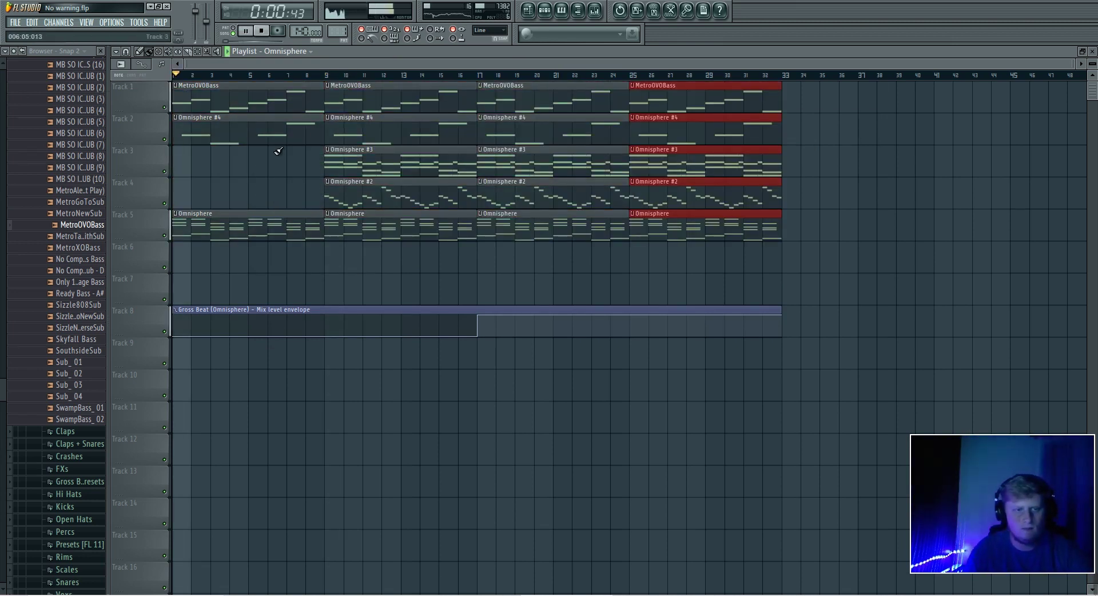
right_click(275, 133)
key("space")
key("space")
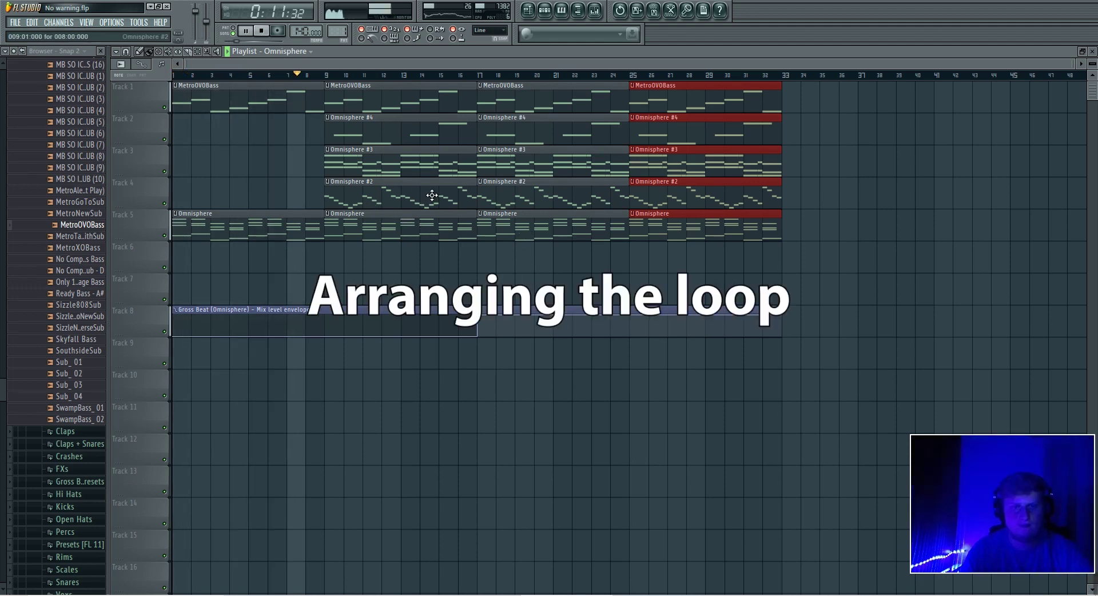
Step: Delete the Omnisphere #3 and Omnisphere #4 clips from bars 9 to 16
right_click(430, 165)
right_click(403, 133)
left_click(595, 10)
left_click(594, 10)
Step: Delete the MetroOVOBass, Omnisphere #3 and Omnisphere #2 clips from bars 17 to 24
left_click(559, 223)
right_click(554, 101)
right_click(558, 164)
right_click(582, 200)
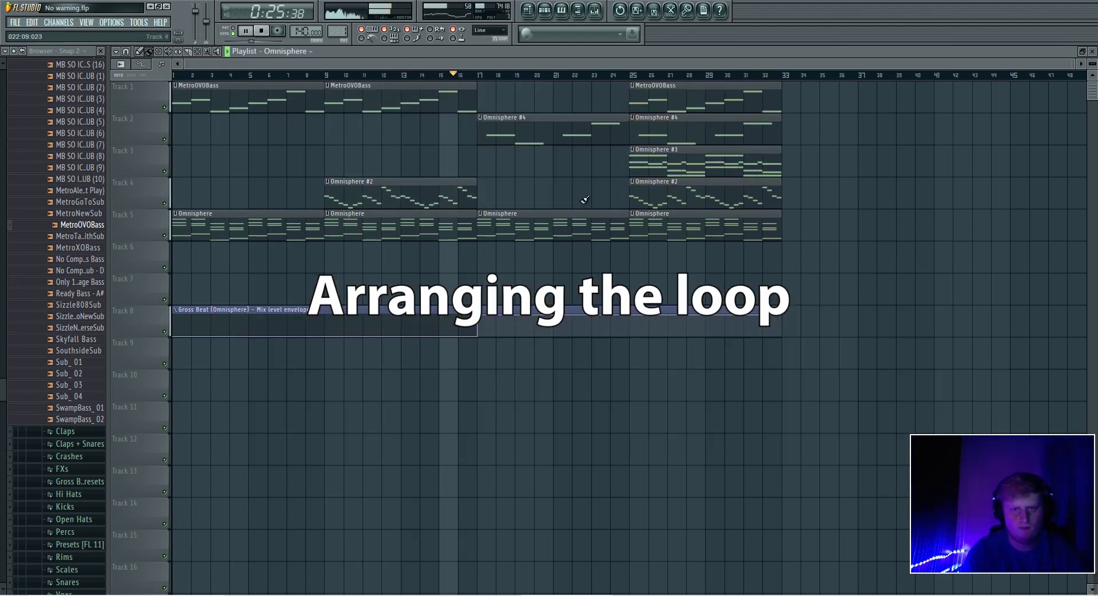
key("F9")
key("F9")
Step: Delete the MetroOVOBass clip in bars 25 to 32 and duplicate that section's remaining pattern clips to bar 33
right_click(737, 100)
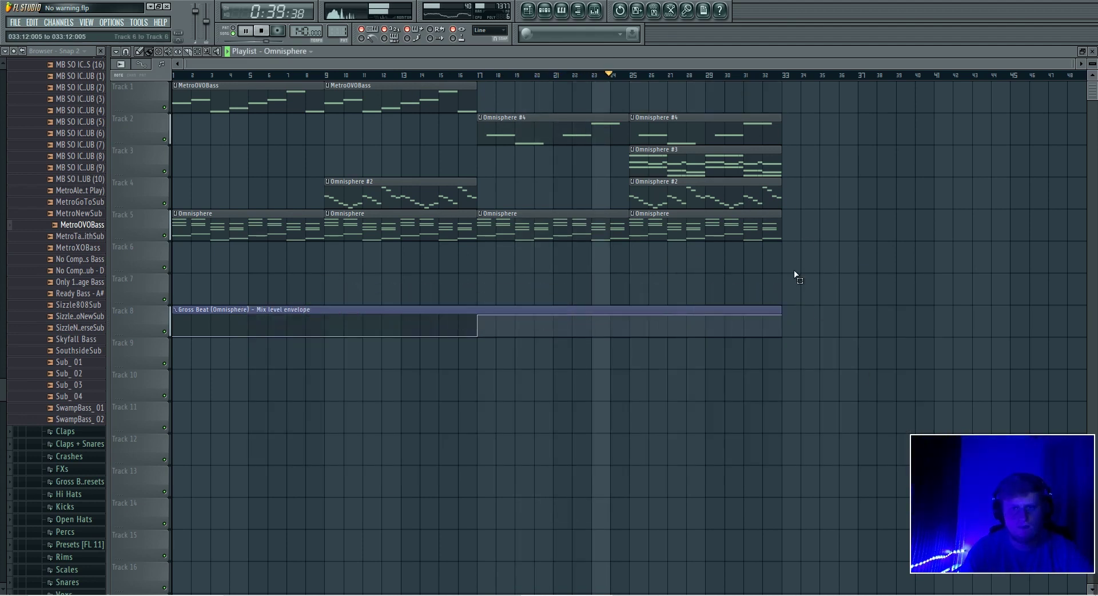
left_click_drag(795, 274, 643, 129)
key("ctrl+b")
Step: Slice the Gross Beat automation clip at bar 25 and place a copy of the cut part at bar 33
left_click(188, 51)
left_click_drag(630, 303, 629, 342)
left_click(705, 310)
left_click(812, 322)
Step: Delete Omnisphere #3 from bars 25 to 32 and Omnisphere #4 from bars 33 to 40, and add a MetroOVOBass clip at bar 33
right_click(686, 163)
right_click(823, 133)
left_click(400, 99)
left_click(818, 96)
scroll(822, 81, "down", 1)
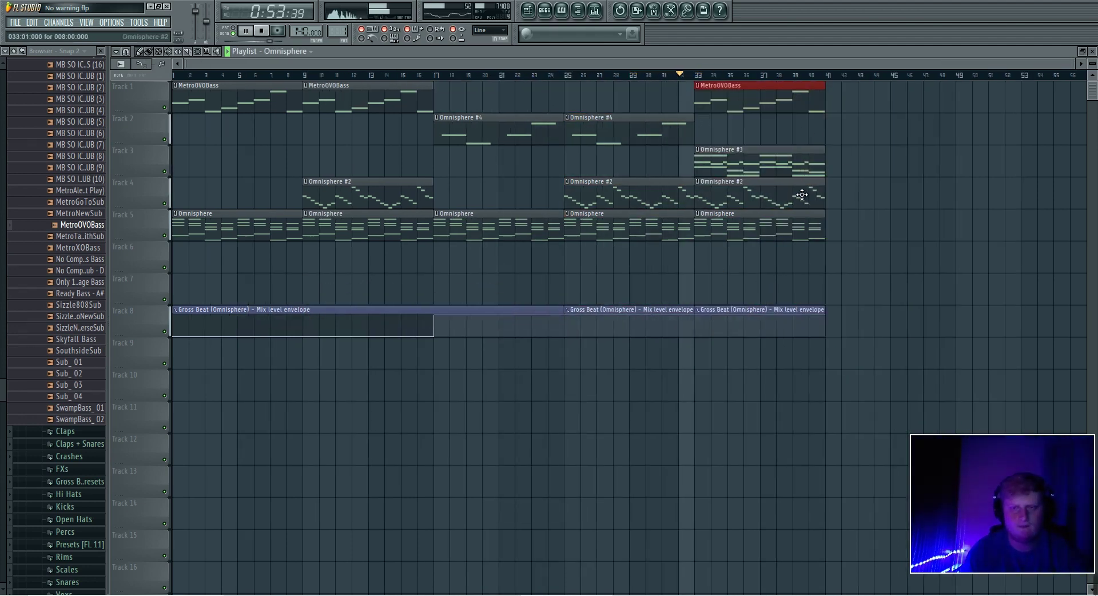
right_click(784, 196)
key("ctrl+z")
key("ctrl+a")
left_click_drag(857, 343, 712, 95)
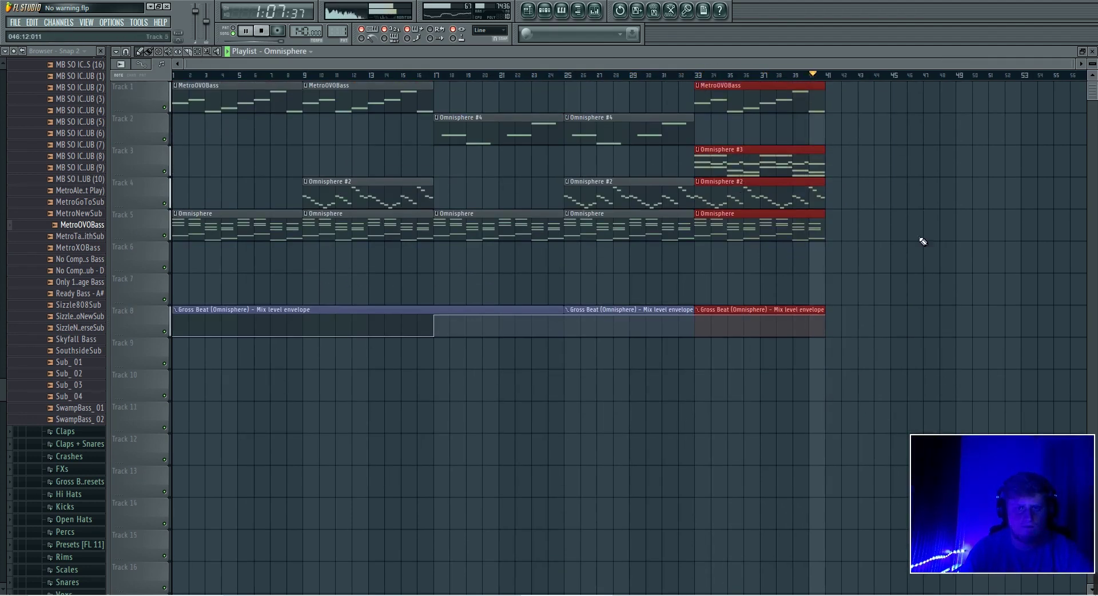
left_click(921, 240, "ctrl")
Step: Move the MetroOVOBass clip from bar 9 to bar 17 and delete the Omnisphere #2 clip in bars 9 to 16
left_click_drag(383, 100, 514, 100)
right_click(372, 196)
Step: Try an Omnisphere #3 clip at bar 9 and remove it again
left_click(736, 160)
left_click(310, 162)
right_click(423, 163)
Step: Add an Omnisphere #4 clip at bar 9 and replace the MetroOVOBass clip at bar 17 with Omnisphere #2
left_click(507, 127)
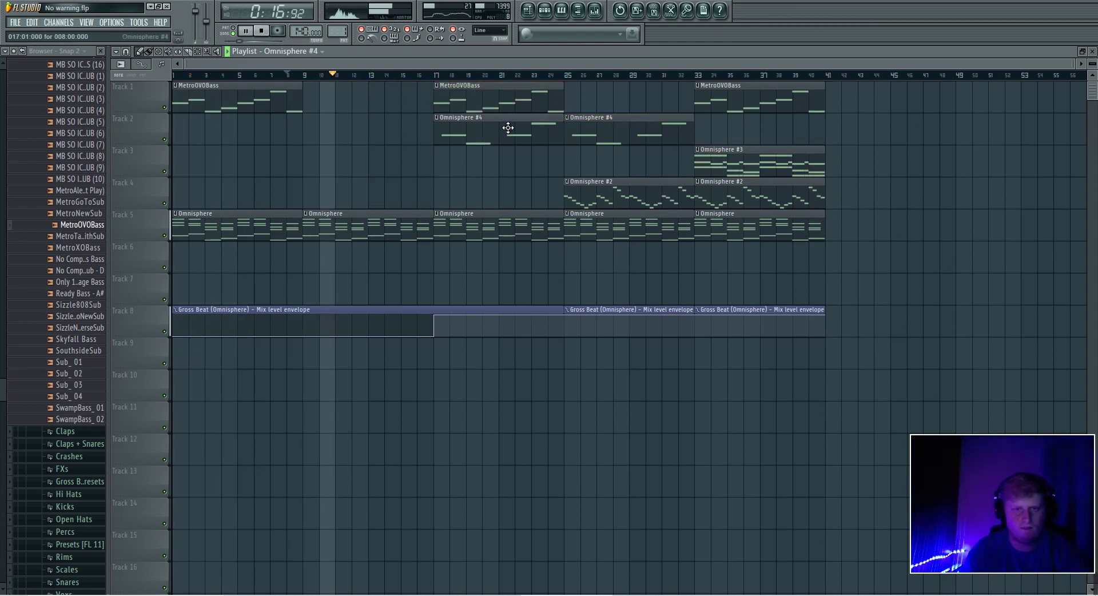
left_click(309, 134)
right_click(309, 137)
left_click(309, 135)
right_click(503, 100)
left_click(624, 196)
left_click(441, 196)
right_click(435, 321)
left_click(32, 23)
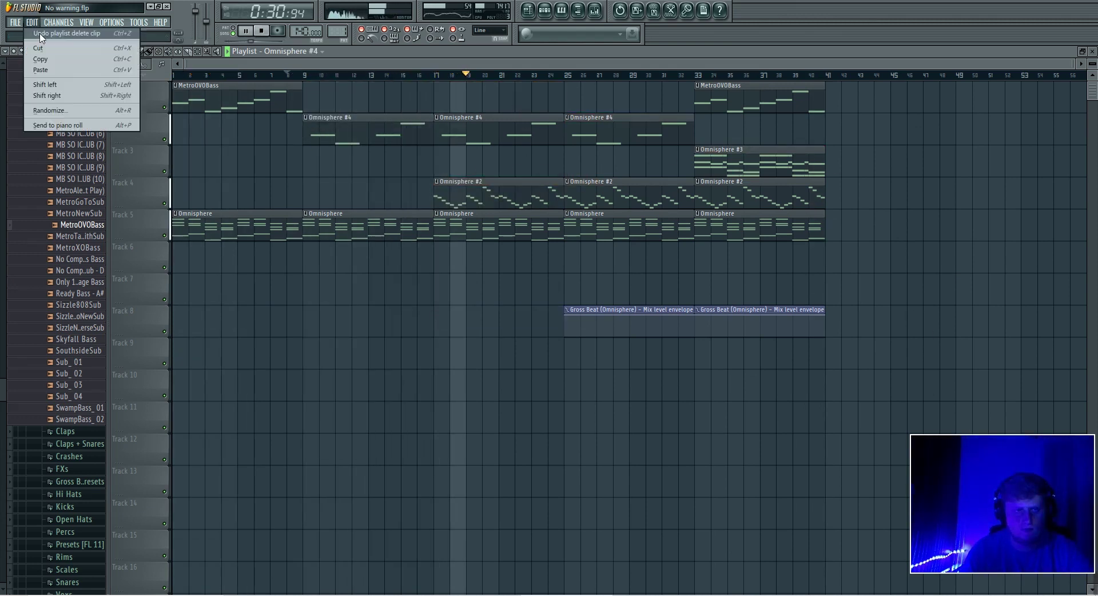
left_click(41, 34)
Step: Replace the split Gross Beat automation with one clip through bar 40 that steps up at bar 25, and delete Omnisphere #2 from bars 25 to 32
left_click_drag(433, 315, 827, 329)
right_click(601, 327)
right_click(720, 327)
right_click(566, 335)
left_click(588, 347)
mouse_move(565, 336)
left_mouse_down()
mouse_move(565, 314)
mouse_move(565, 336)
left_mouse_up()
right_click(623, 195)
left_click_drag(695, 314, 824, 314)
Step: Duplicate the clips of bars 33 to 40 to bar 41 and delete the Omnisphere #2 clip at bar 33
left_click_drag(700, 89, 818, 228)
key("ctrl+b")
left_click(595, 11)
left_click(594, 10)
key("ctrl+d")
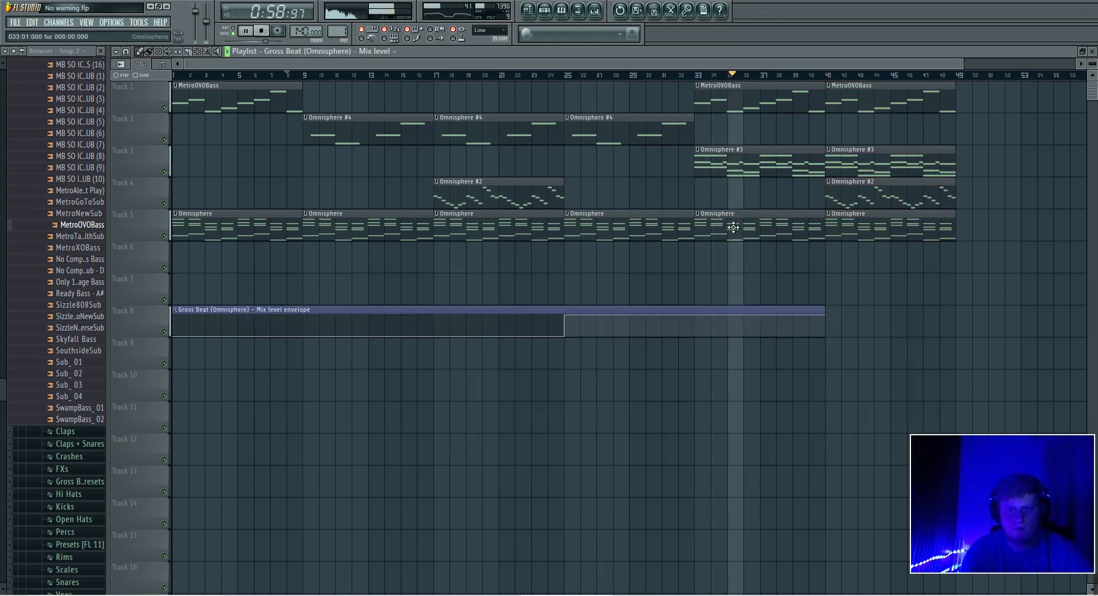
right_click(729, 196)
Step: Extend the Gross Beat automation clip through bar 48 at its raised level and delete the MetroOVOBass clip at bar 33
left_click_drag(741, 326, 857, 315)
right_click(858, 316)
right_click(744, 336)
left_click(766, 347)
Step: Stop the song playback and bring up the channel rack
key("F9")
key("F9")
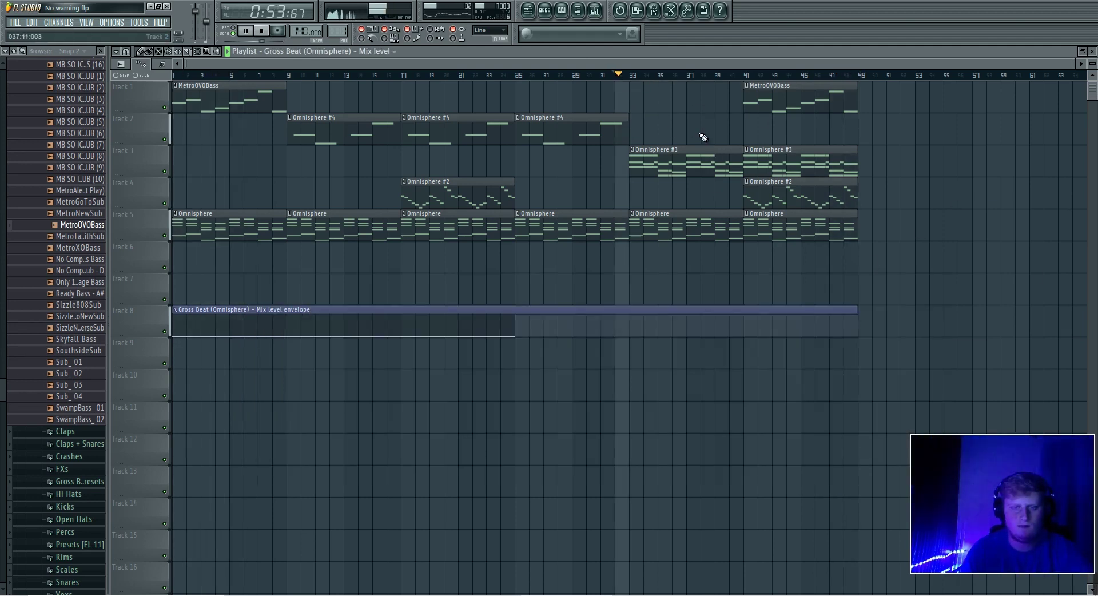
key("space")
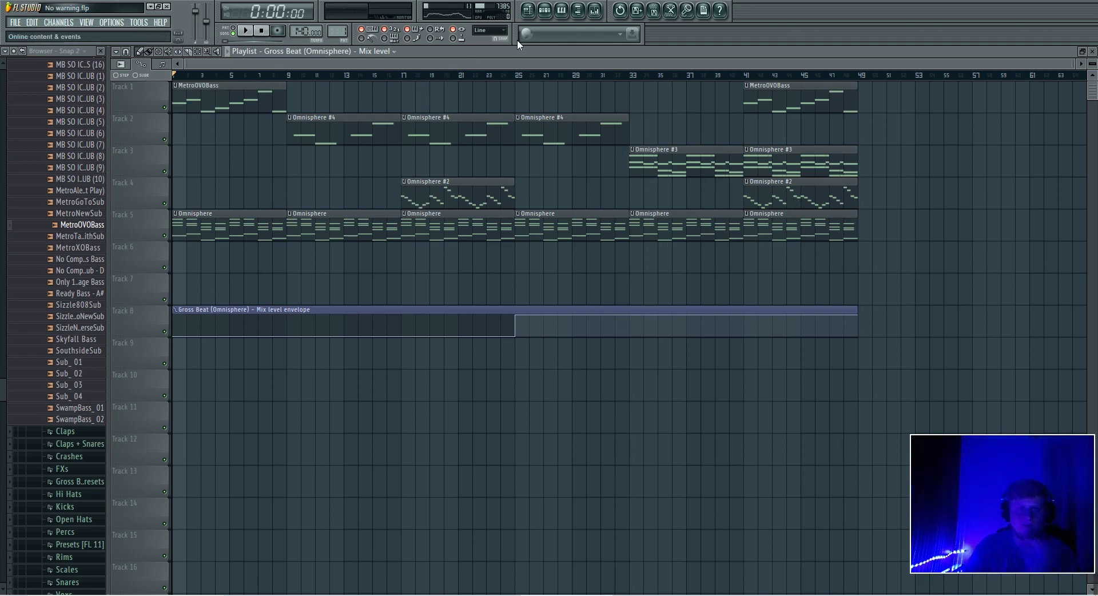
key("F6")
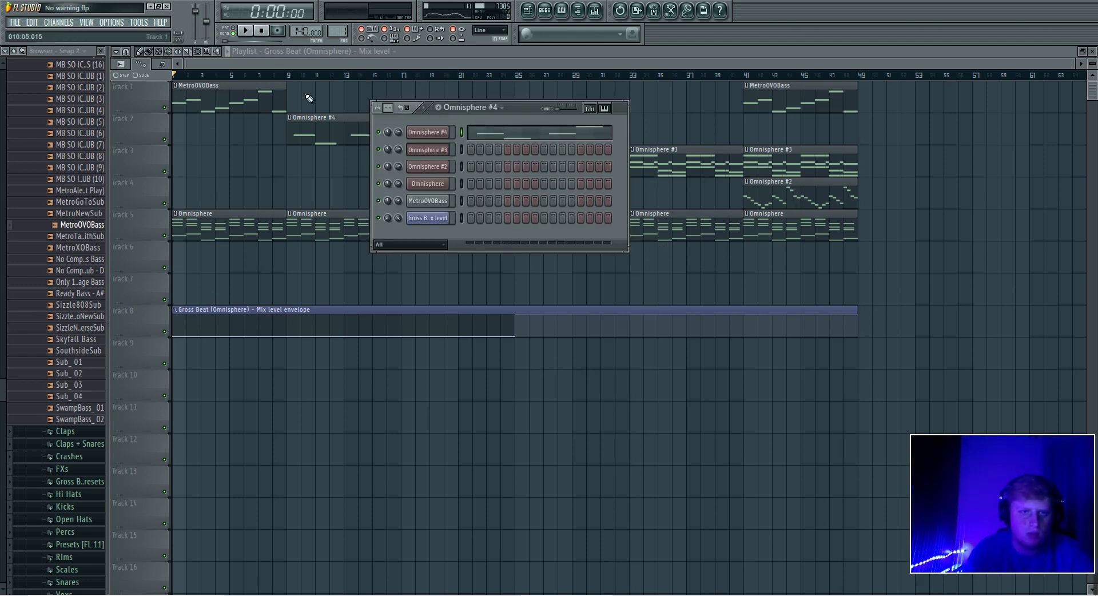
Step: Save the project under the new name "No warning 140PM Key C# [Prod. ChaseVibez]" in the August 2020 folder
left_click(15, 23)
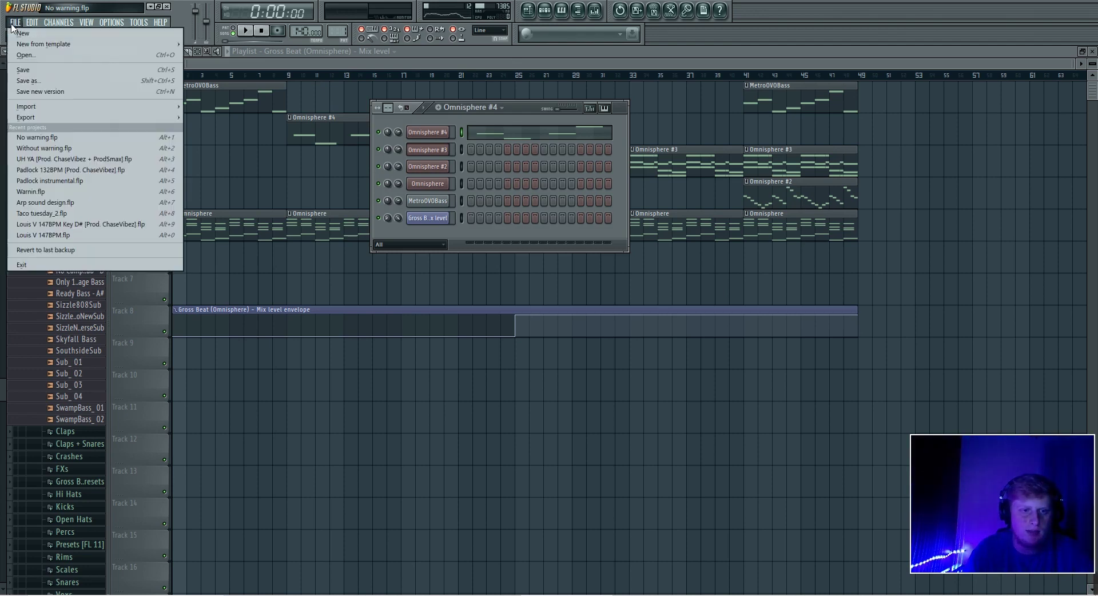
left_click(106, 93)
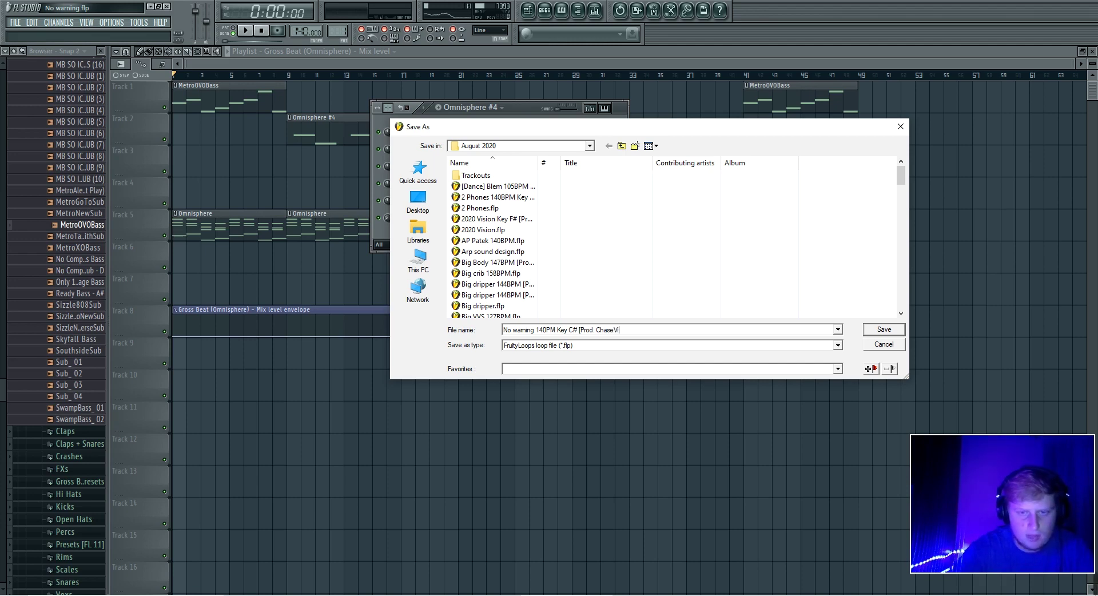
key("Return")
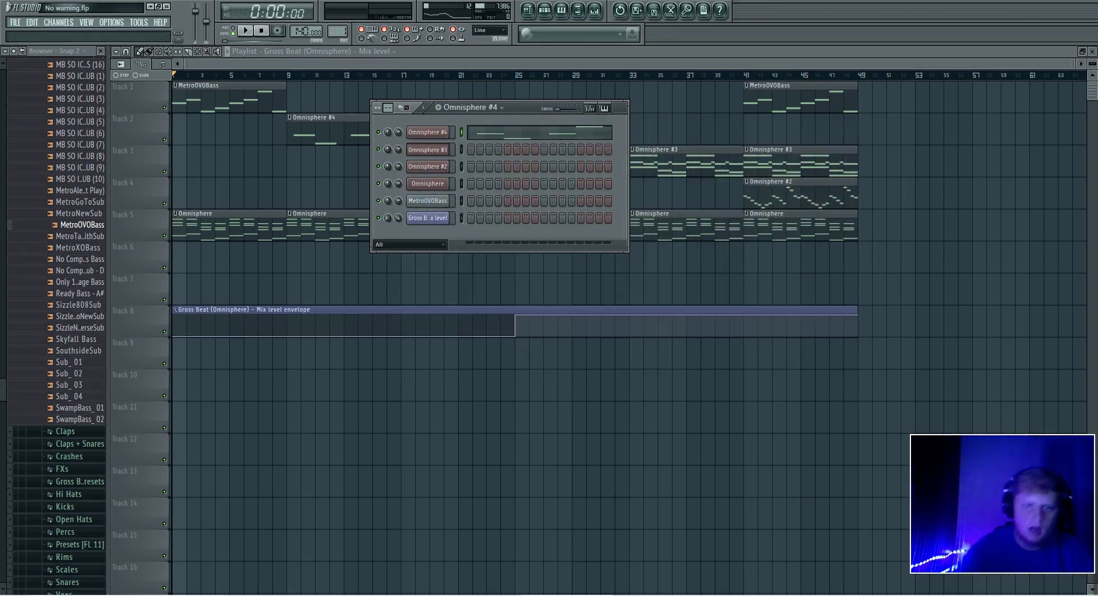
Step: Start a WAV export of the project, saving it in the New dark melodic loopkit folder inside LOOPKITS [CHASEVIBEZ]
left_click(16, 23)
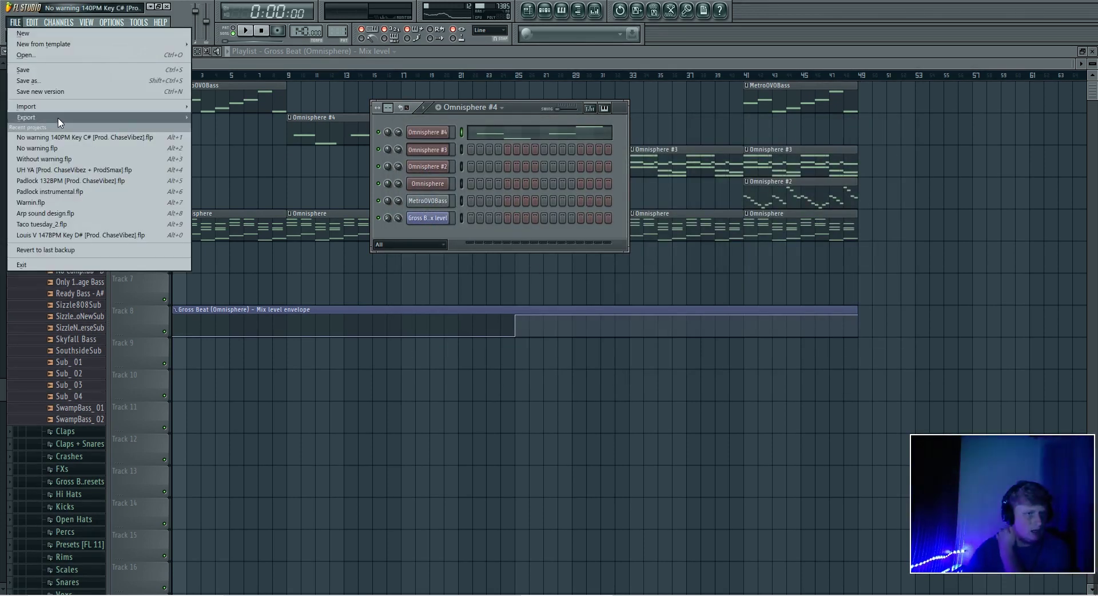
mouse_move(60, 123)
left_click(226, 132)
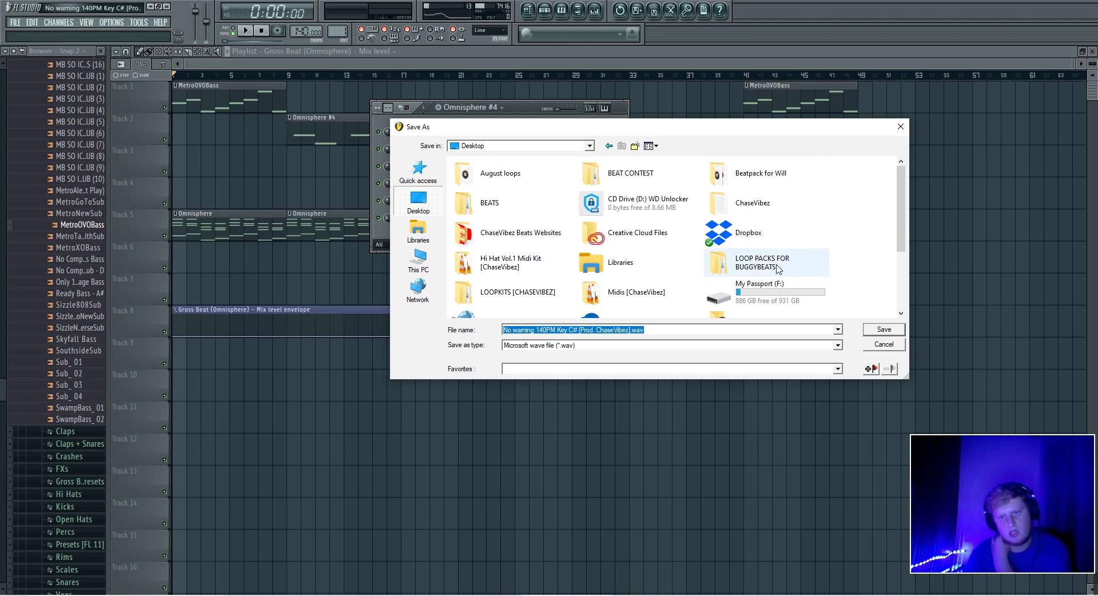
double_click(755, 263)
left_click(609, 146)
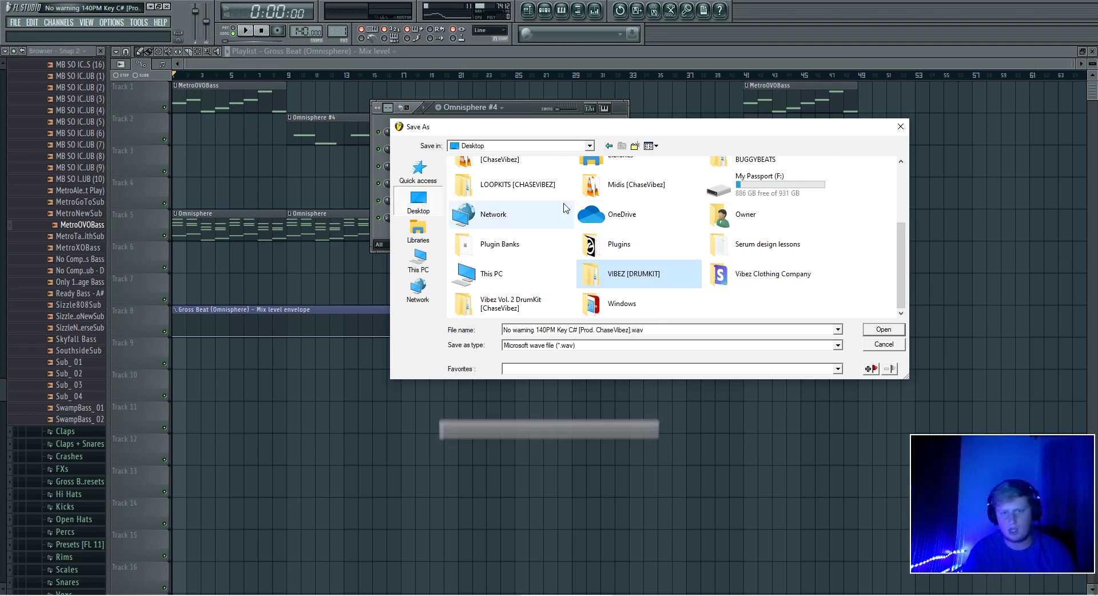
double_click(518, 186)
double_click(515, 175)
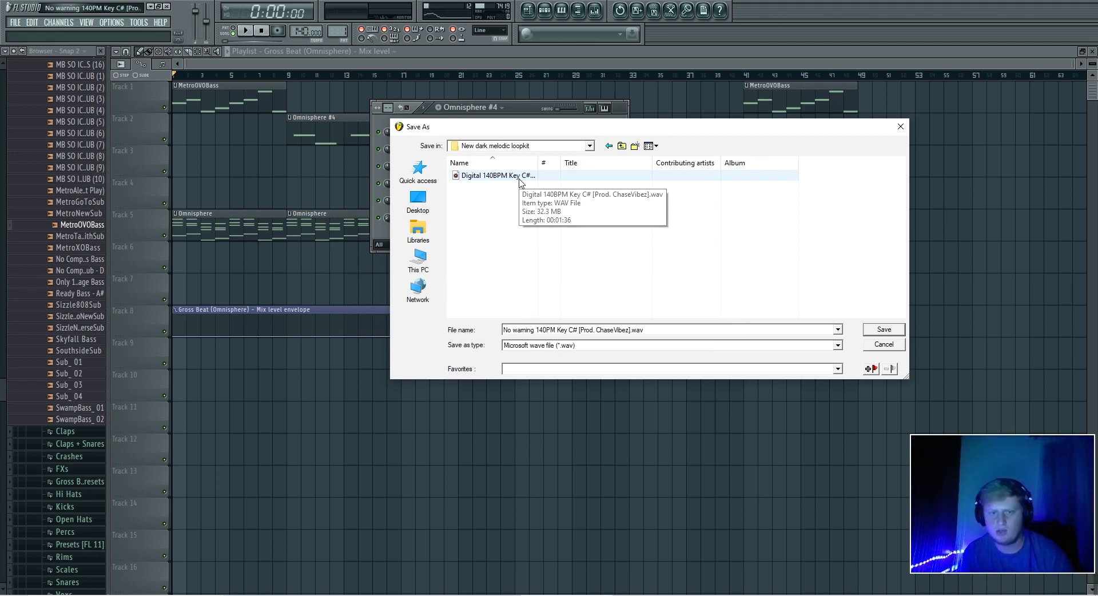
left_click(888, 331)
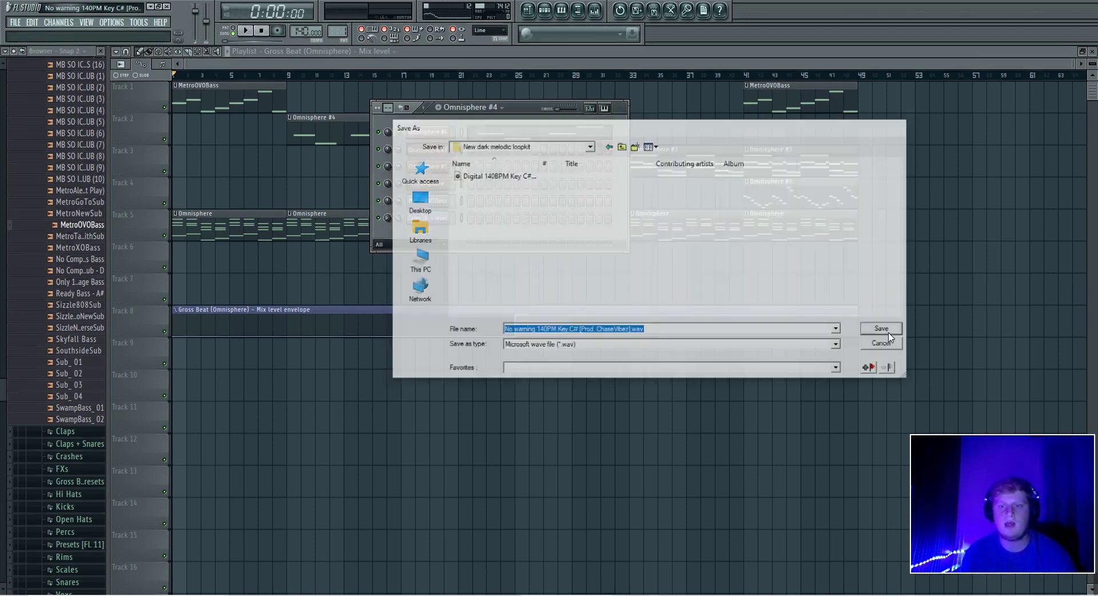